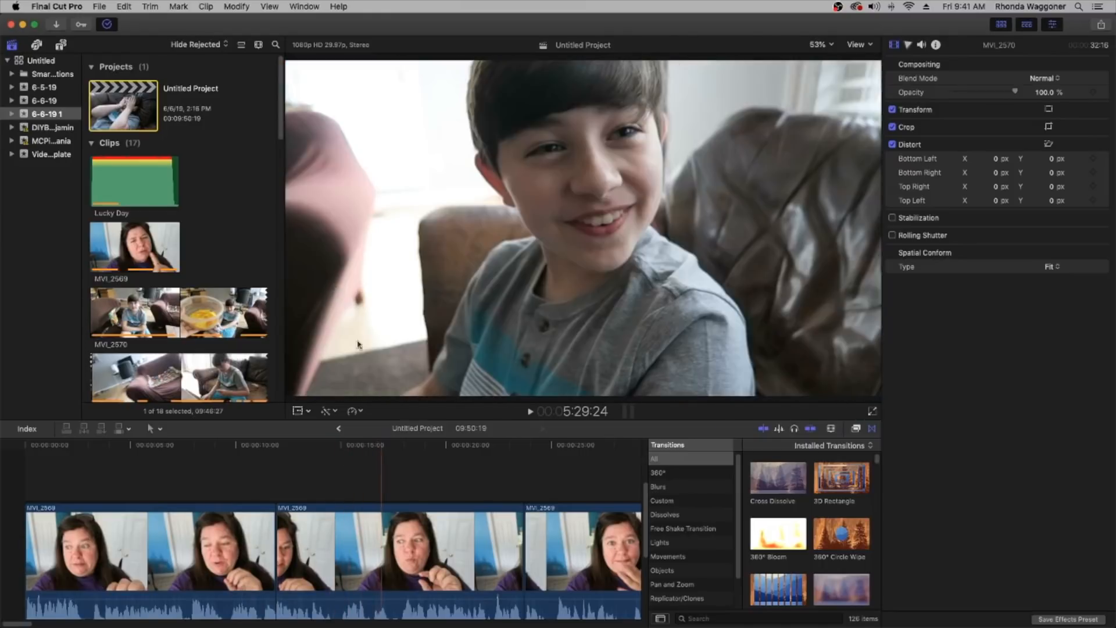
Browse the library's events and open the Untitled Project stored in the 6-5-19 event
{"action": "left_click", "coordinate": [61, 101]}
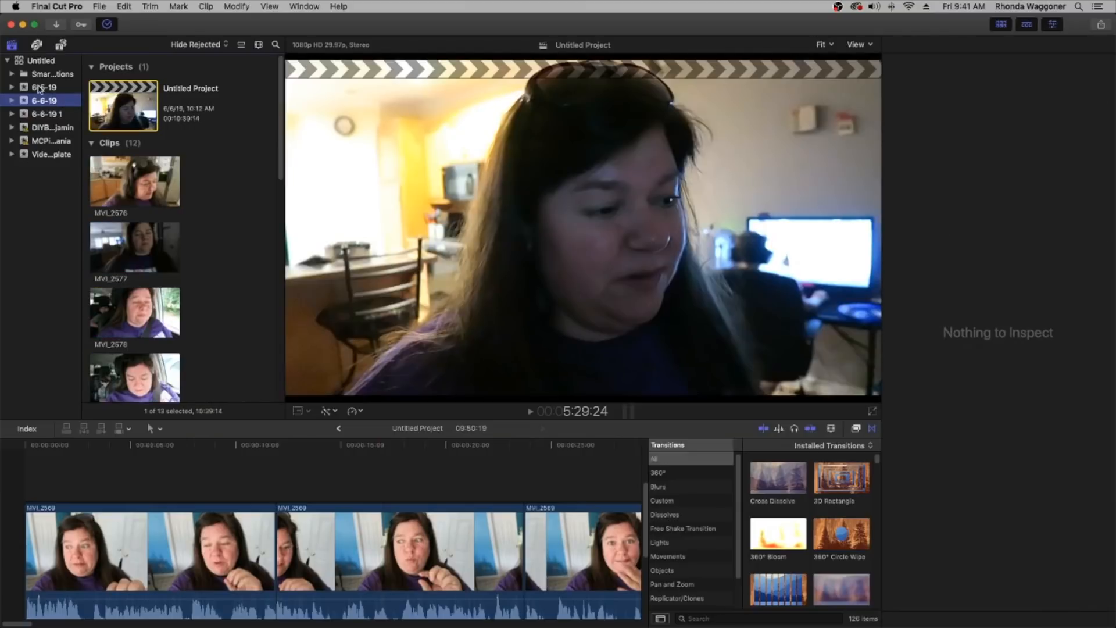
{"action": "left_click", "coordinate": [41, 88]}
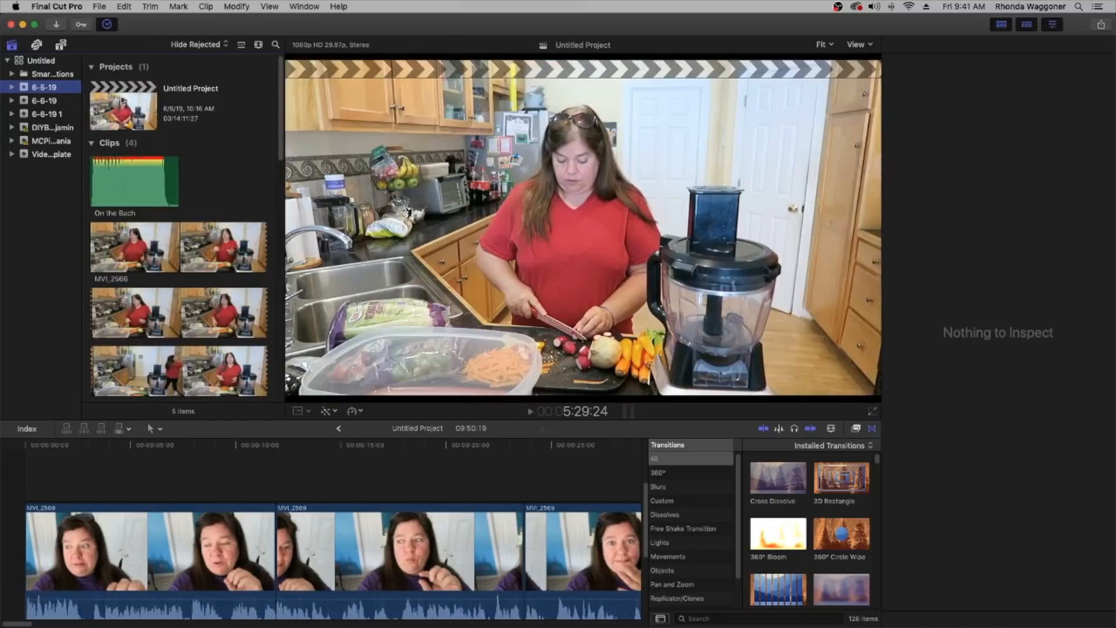
{"action": "left_click", "coordinate": [144, 129]}
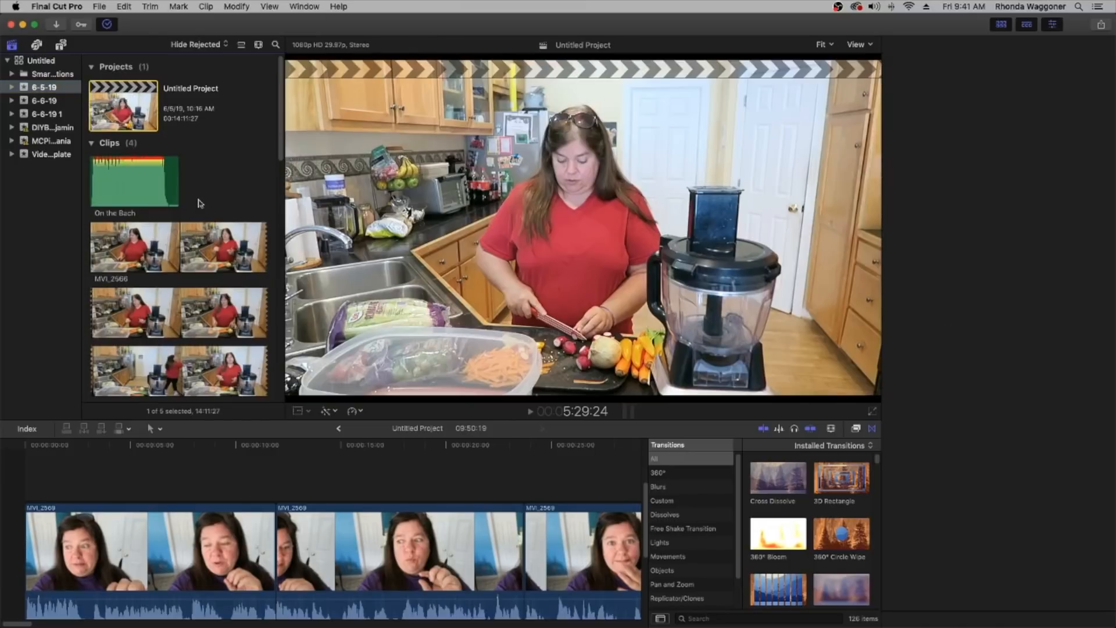
{"action": "double_click", "coordinate": [129, 111]}
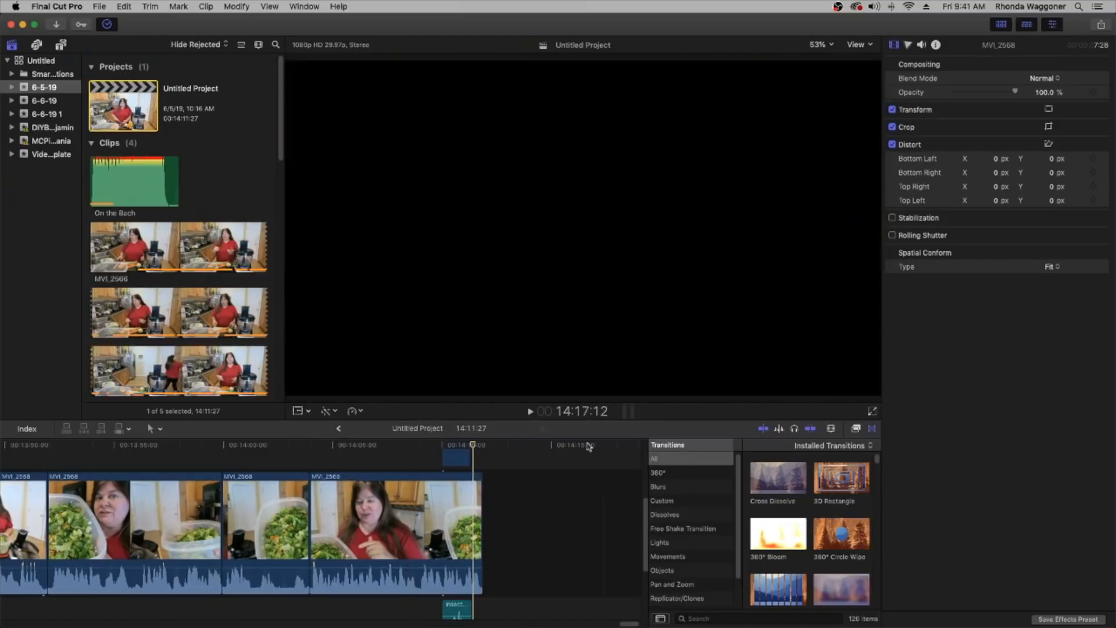
Move the playhead to the project's last frame and open the Save Current Frame export settings, closing them without exporting
{"action": "left_click", "coordinate": [483, 467]}
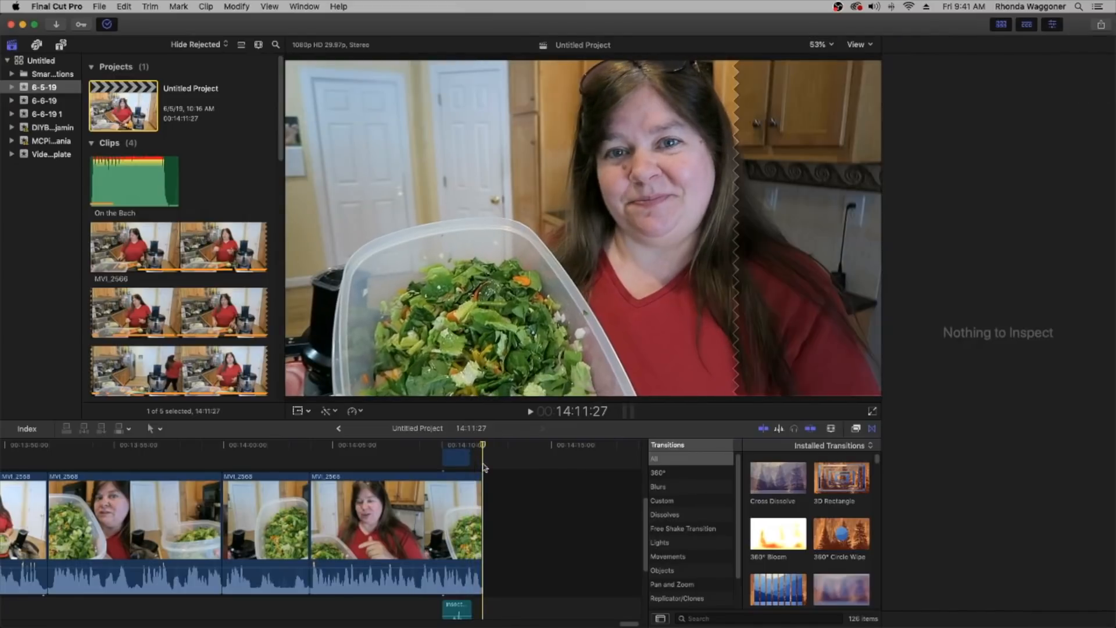
{"action": "key", "text": "Left"}
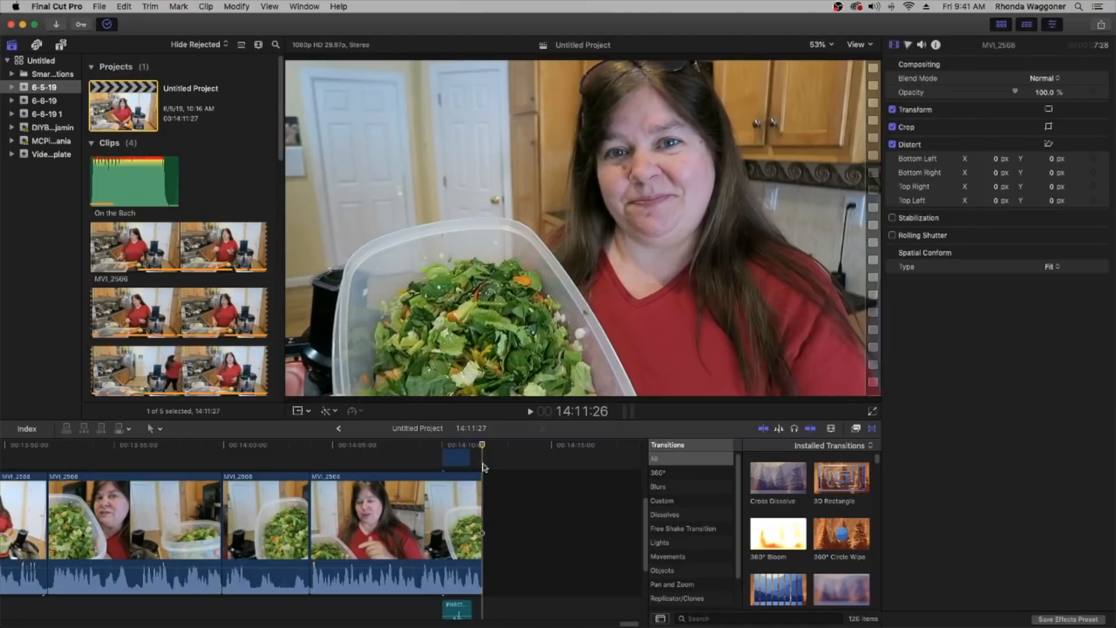
{"action": "left_click", "coordinate": [1101, 25]}
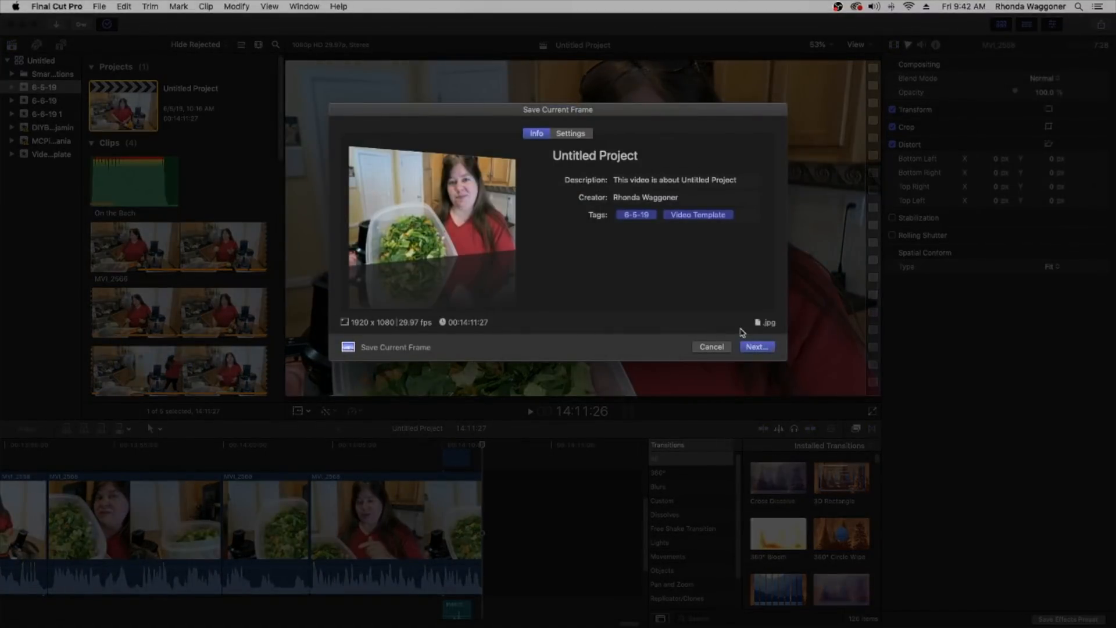
{"action": "left_click", "coordinate": [708, 347]}
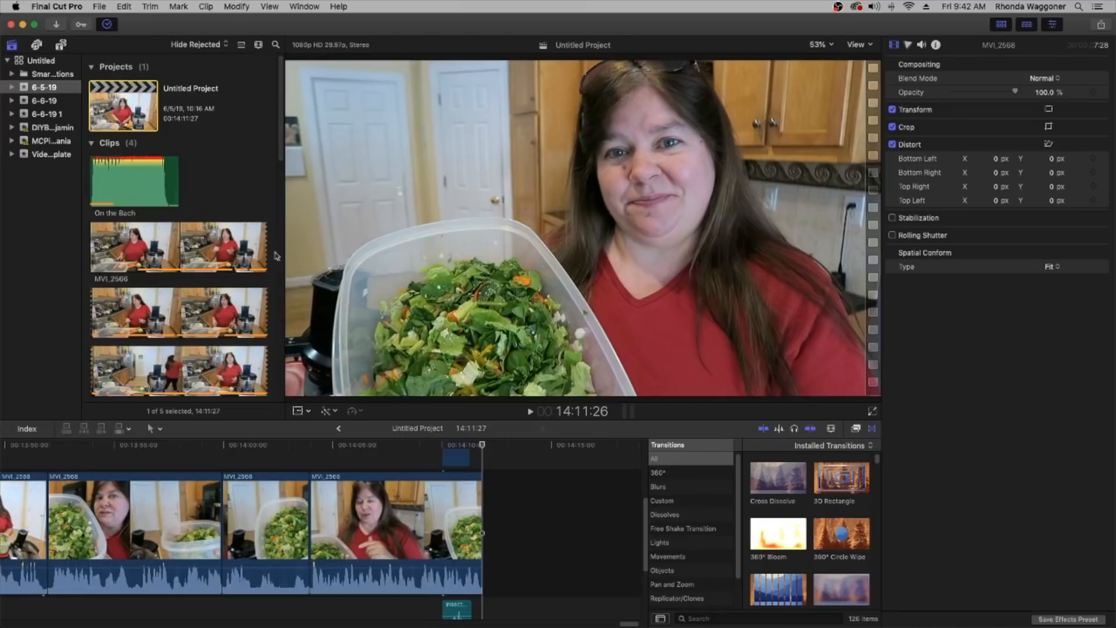
Open the Untitled Project in the 6-6-19 1 event and place the playhead at 27:23
{"action": "left_click", "coordinate": [46, 114]}
{"action": "double_click", "coordinate": [121, 120]}
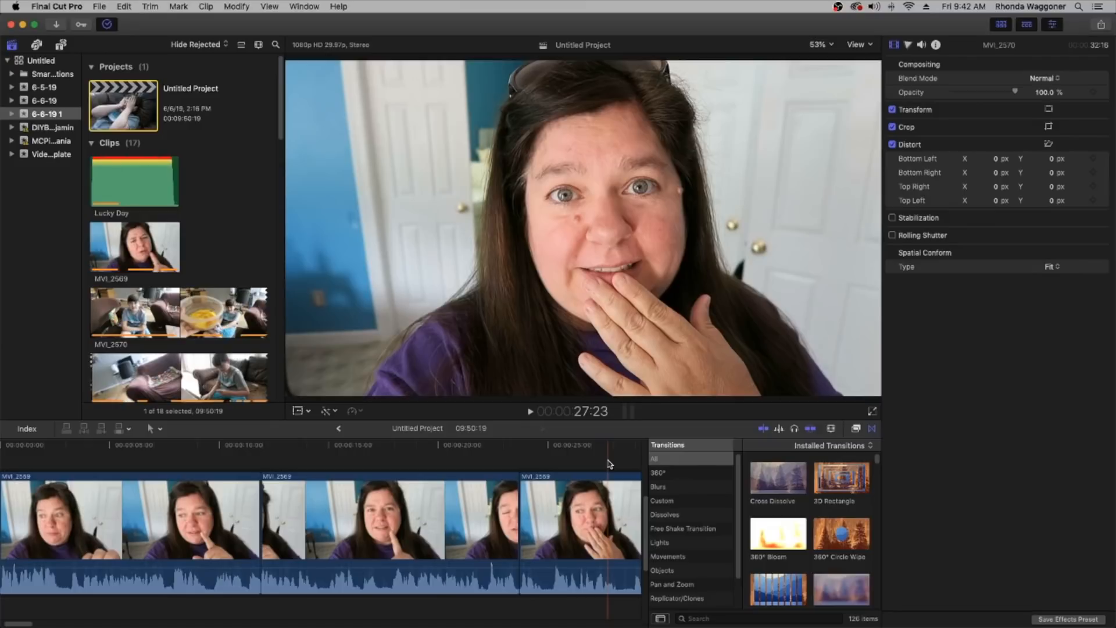
{"action": "left_click", "coordinate": [609, 463]}
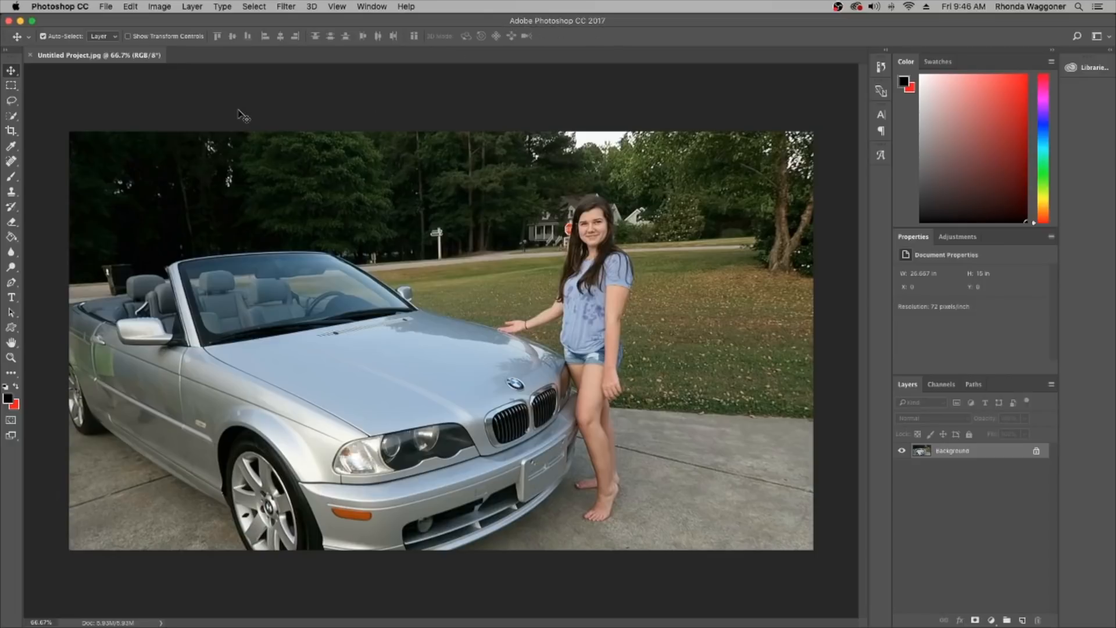
In Photoshop, use the Quick Selection Tool to select the trees and road behind the car and the girl
{"action": "left_click", "coordinate": [10, 118]}
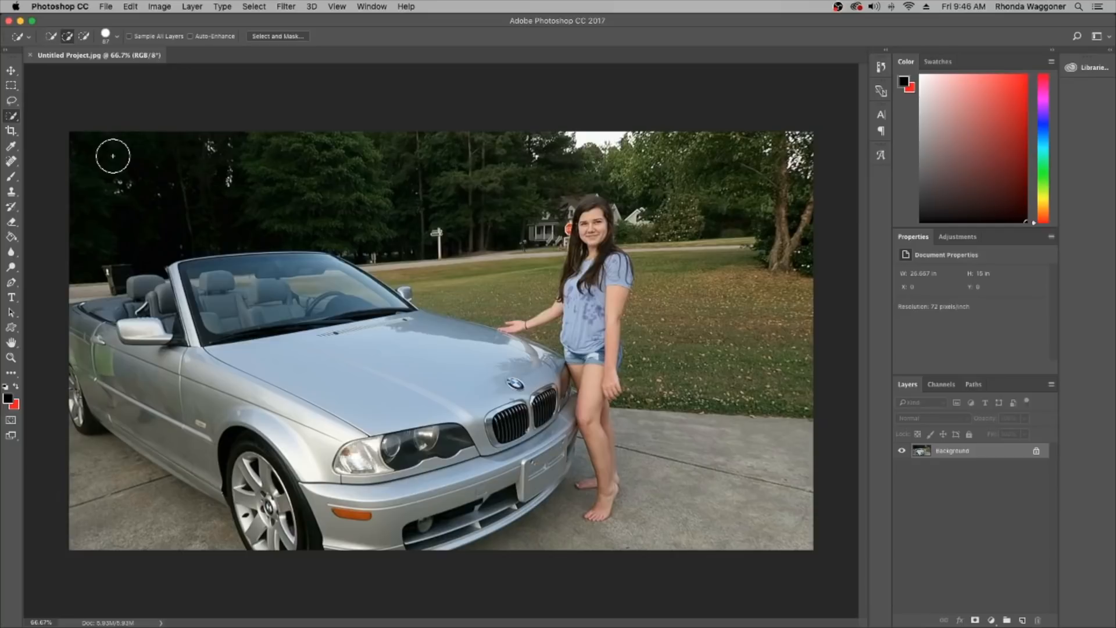
{"action": "mouse_move", "coordinate": [122, 167]}
{"action": "left_mouse_down"}
{"action": "mouse_move", "coordinate": [94, 210]}
{"action": "mouse_move", "coordinate": [102, 254]}
{"action": "left_mouse_up"}
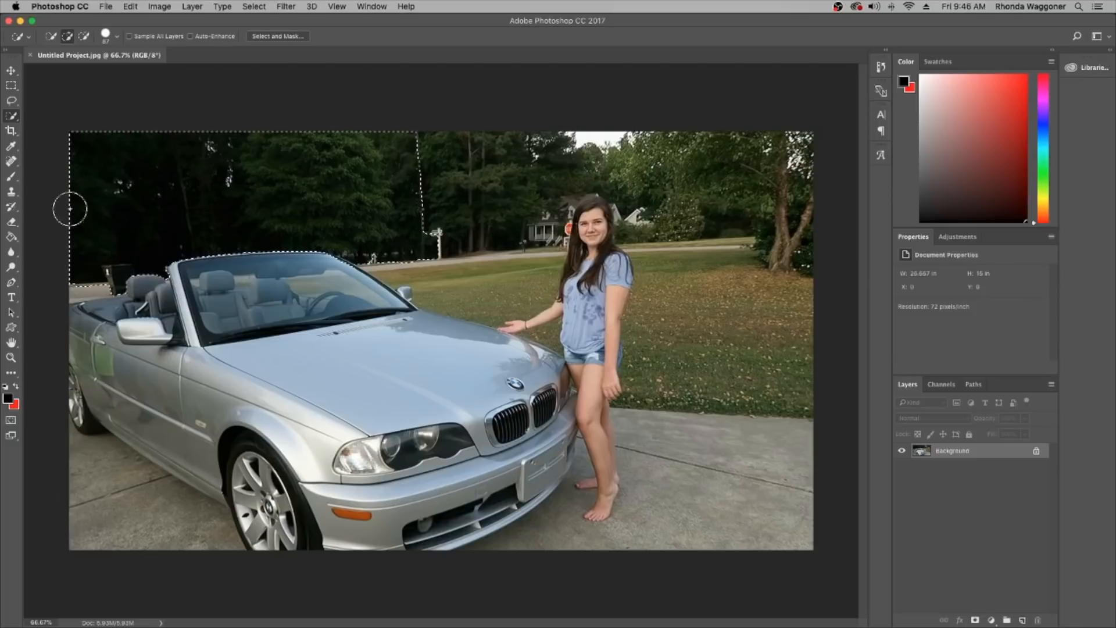
{"action": "left_click", "coordinate": [16, 118]}
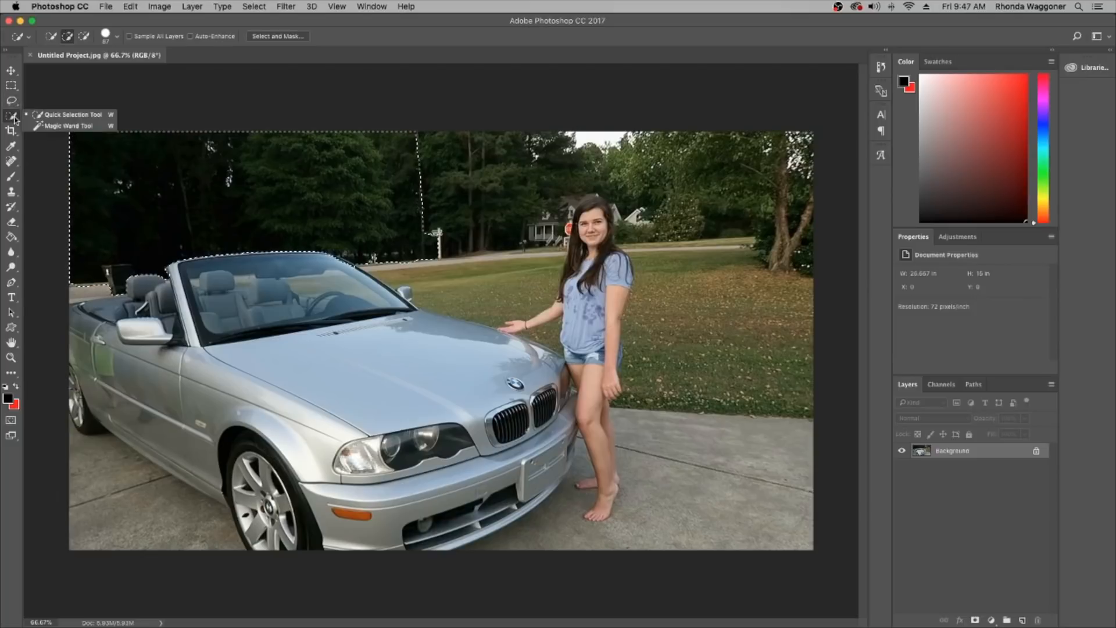
{"action": "left_click", "coordinate": [215, 168]}
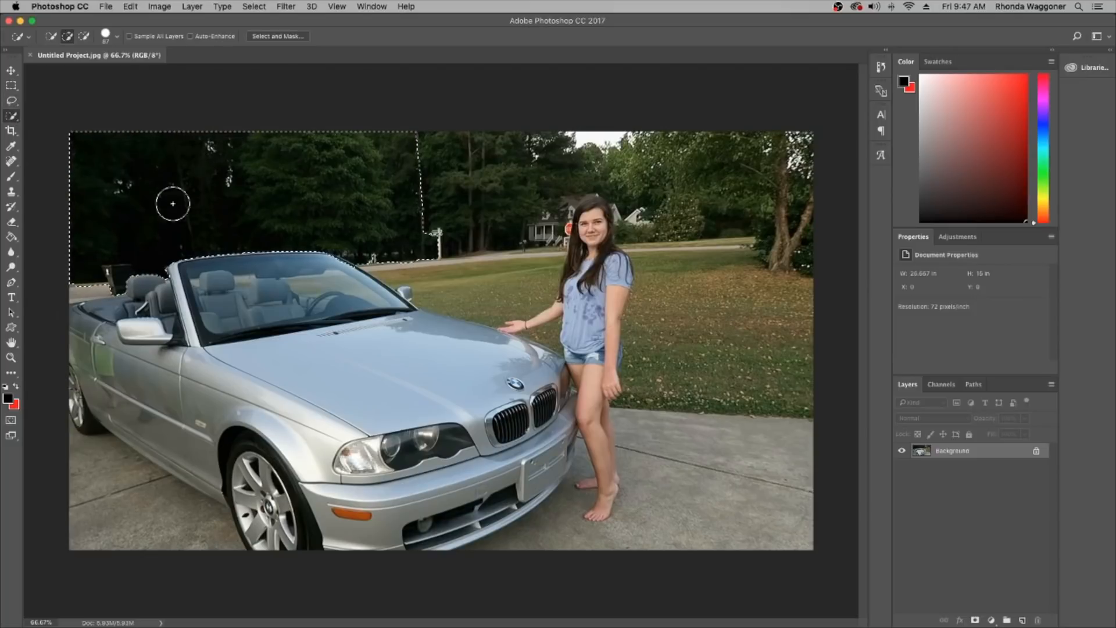
{"action": "left_click", "coordinate": [79, 281]}
{"action": "mouse_move", "coordinate": [354, 239]}
{"action": "left_mouse_down"}
{"action": "mouse_move", "coordinate": [505, 220]}
{"action": "mouse_move", "coordinate": [600, 164]}
{"action": "mouse_move", "coordinate": [647, 151]}
{"action": "mouse_move", "coordinate": [743, 181]}
{"action": "mouse_move", "coordinate": [782, 259]}
{"action": "mouse_move", "coordinate": [756, 226]}
{"action": "left_mouse_up"}
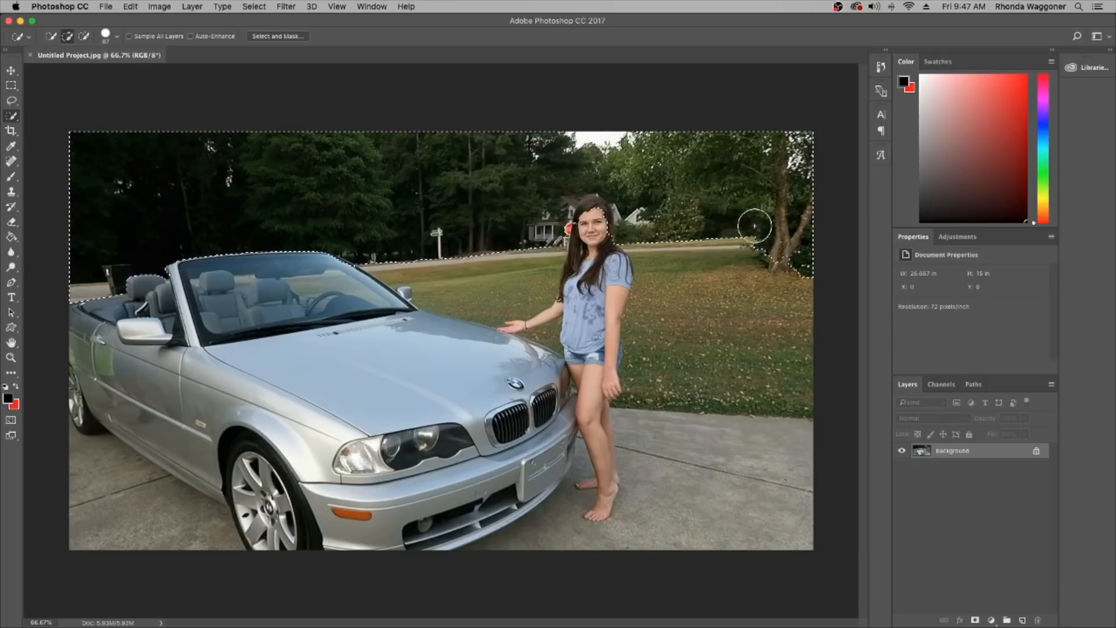
{"action": "left_click_drag", "start_coordinate": [657, 235], "coordinate": [639, 232]}
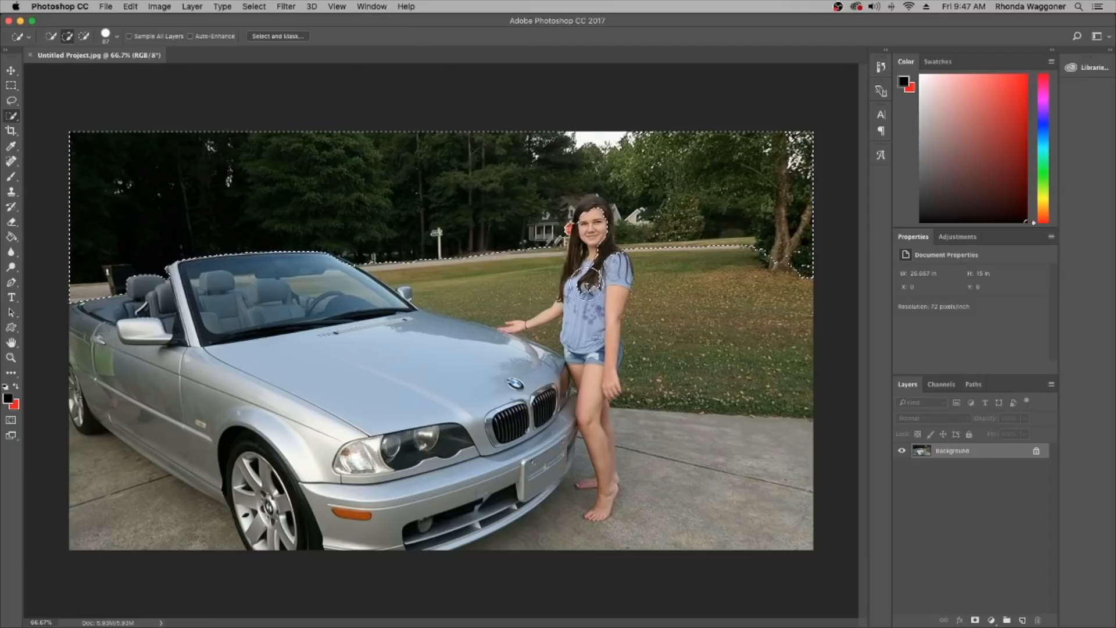
Exclude the girl's head and hair from the background selection and refine the area beside her with a 38 px selection brush
{"action": "key", "text": "alt"}
{"action": "left_click", "coordinate": [106, 38]}
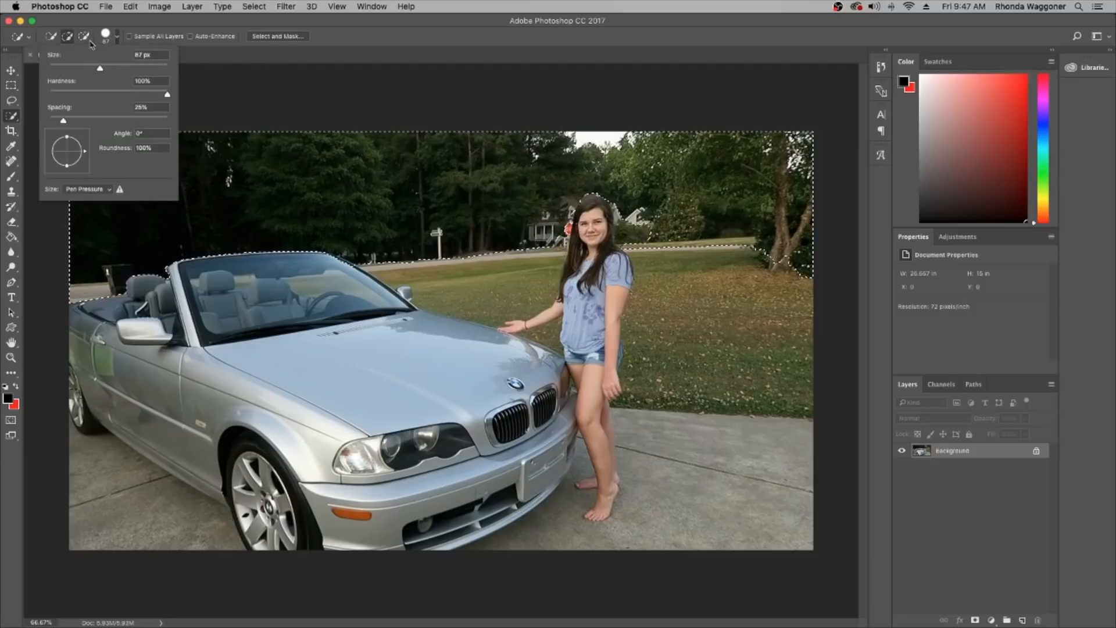
{"action": "left_click", "coordinate": [72, 68]}
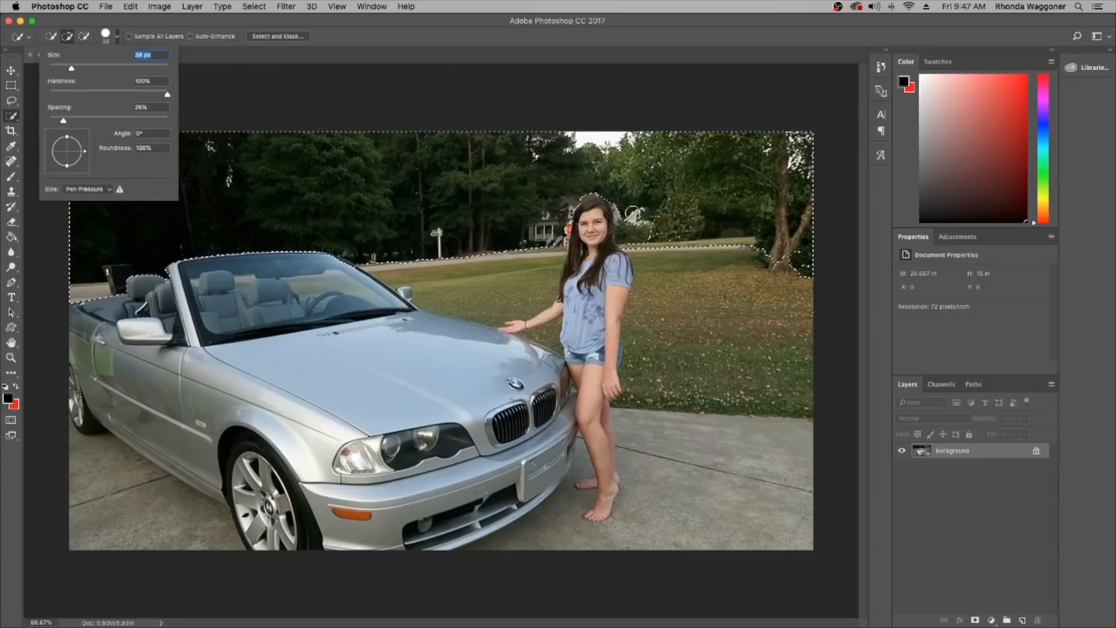
{"action": "left_click_drag", "start_coordinate": [633, 213], "coordinate": [640, 239]}
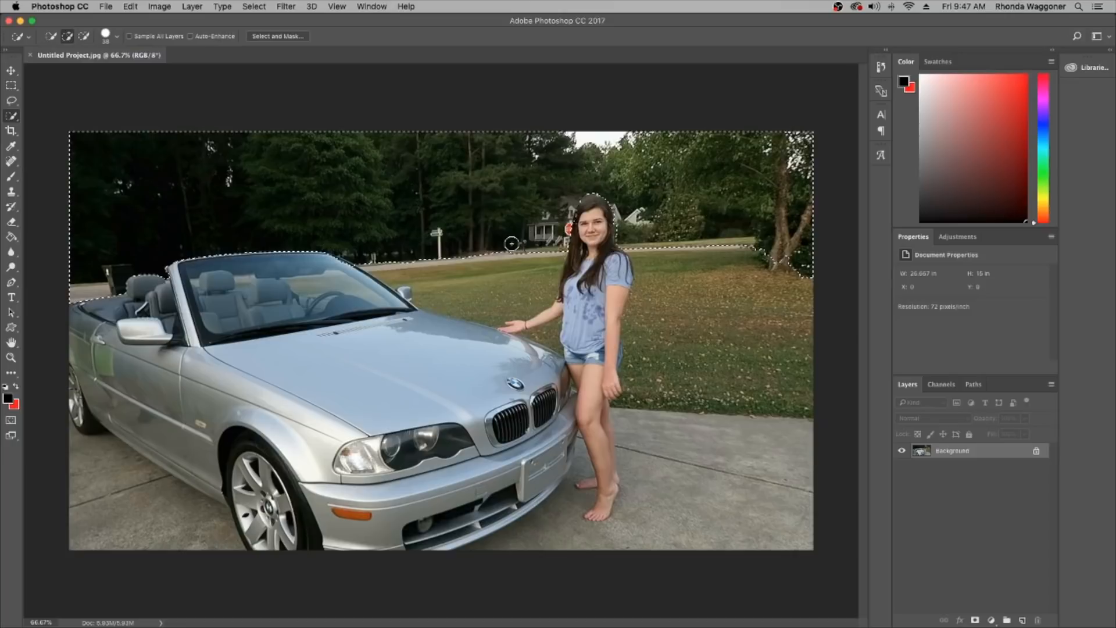
Refine the selection's lower edge along the road between the windshield and the girl, subtracting the grass
{"action": "left_click_drag", "start_coordinate": [399, 265], "coordinate": [395, 278]}
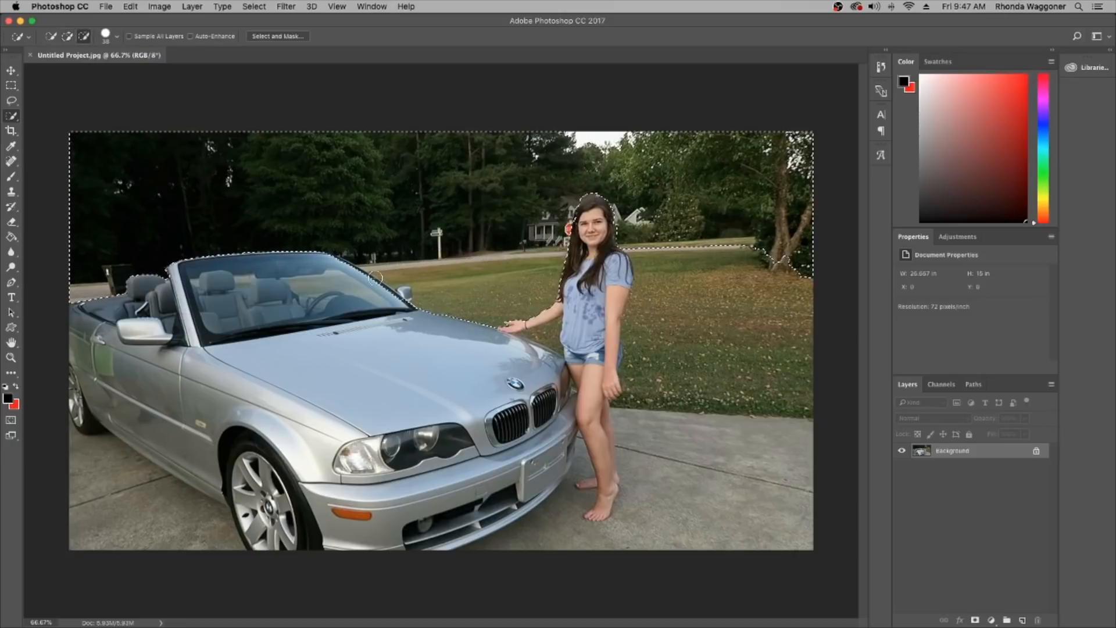
{"action": "left_click_drag", "start_coordinate": [433, 272], "coordinate": [506, 271]}
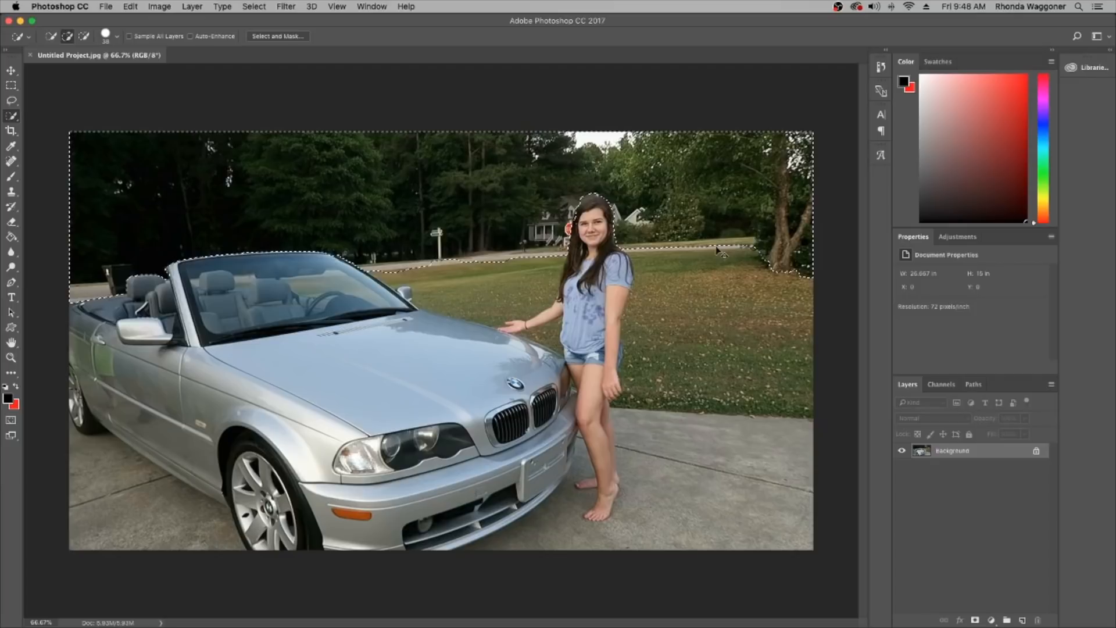
{"action": "key", "text": "super+equal"}
{"action": "key", "text": "super+equal"}
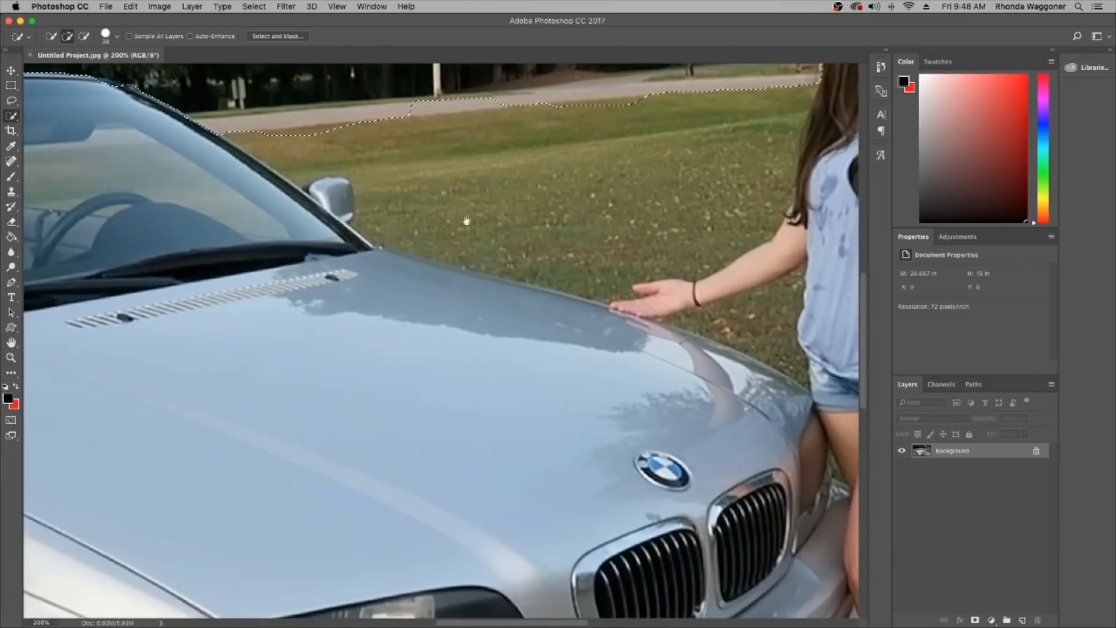
{"action": "scroll", "coordinate": [586, 237], "scroll_direction": "up", "scroll_amount": 5}
{"action": "left_click_drag", "start_coordinate": [397, 210], "coordinate": [457, 207]}
{"action": "key", "text": "alt"}
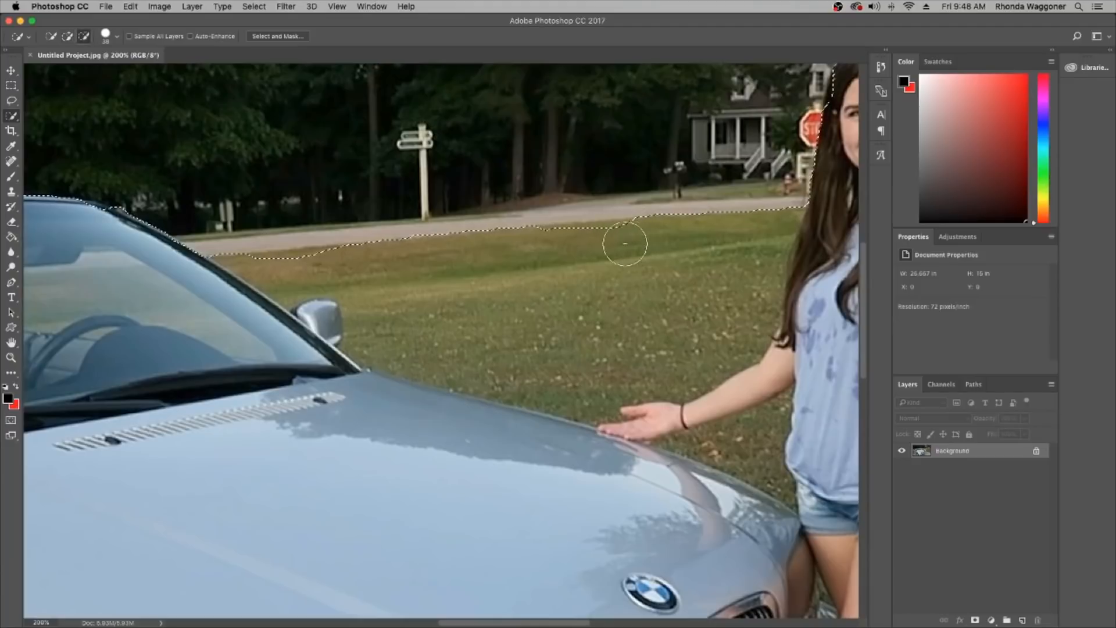
{"action": "left_click_drag", "start_coordinate": [329, 268], "coordinate": [254, 269]}
{"action": "key", "text": "alt"}
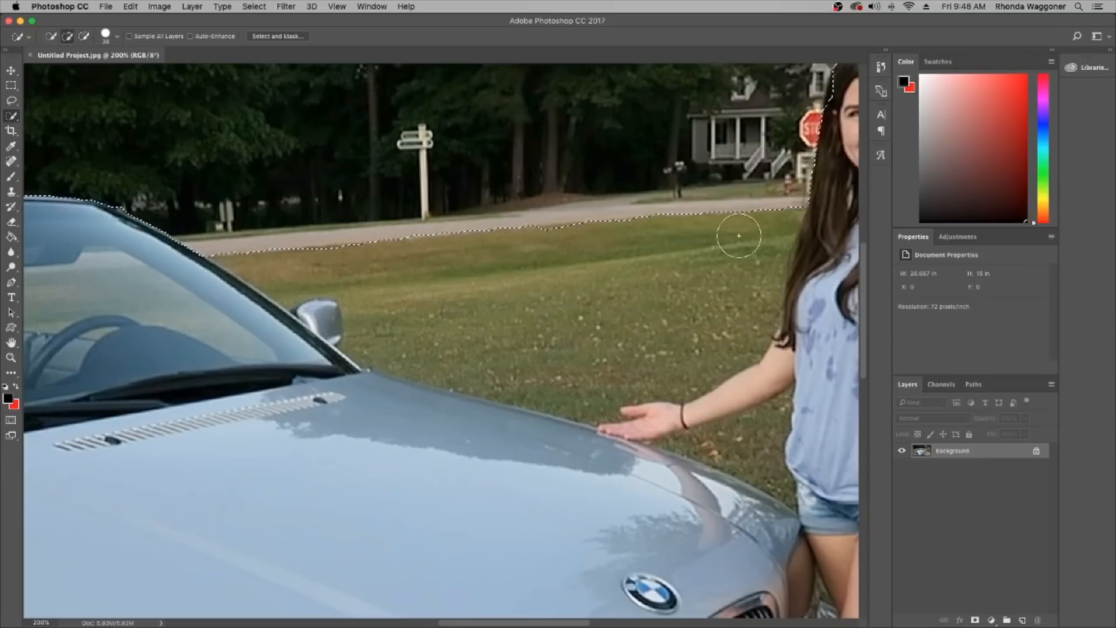
Clean up the selection around the girl's head, keeping her face and hair out of the selected background
{"action": "left_click_drag", "start_coordinate": [663, 249], "coordinate": [266, 416]}
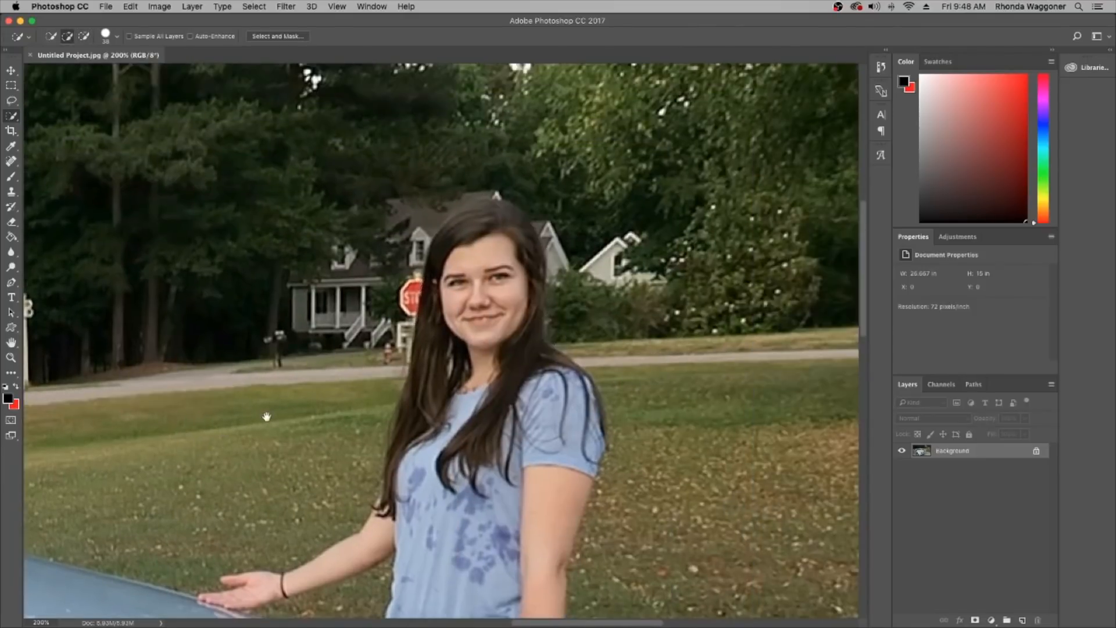
{"action": "left_click_drag", "start_coordinate": [509, 168], "coordinate": [456, 179]}
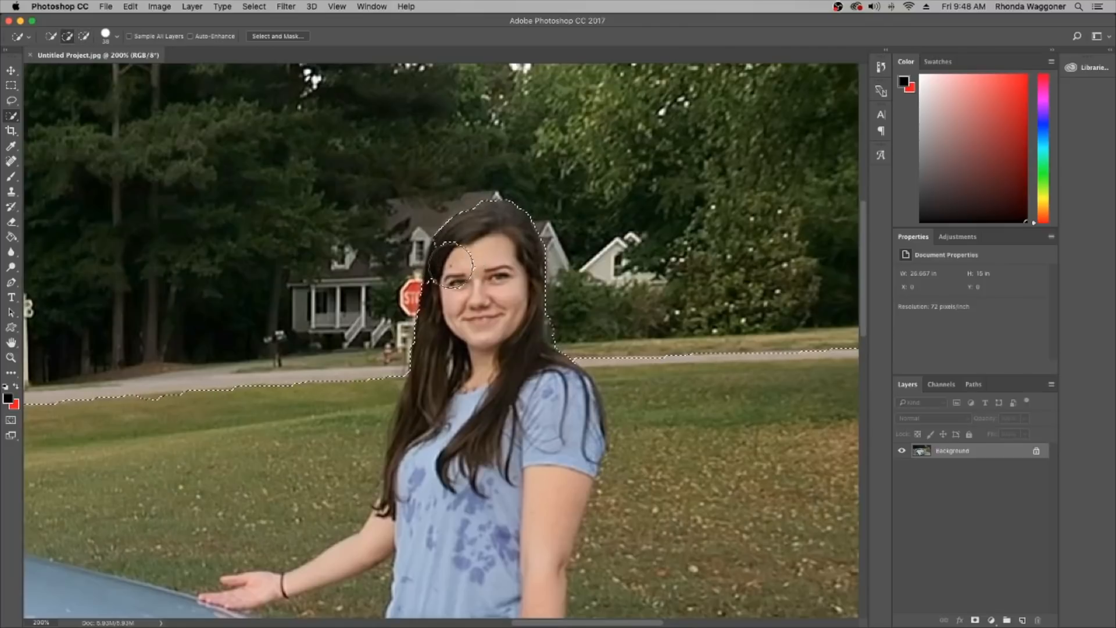
{"action": "key", "text": "alt"}
{"action": "key", "text": "super+z"}
{"action": "key", "text": "alt"}
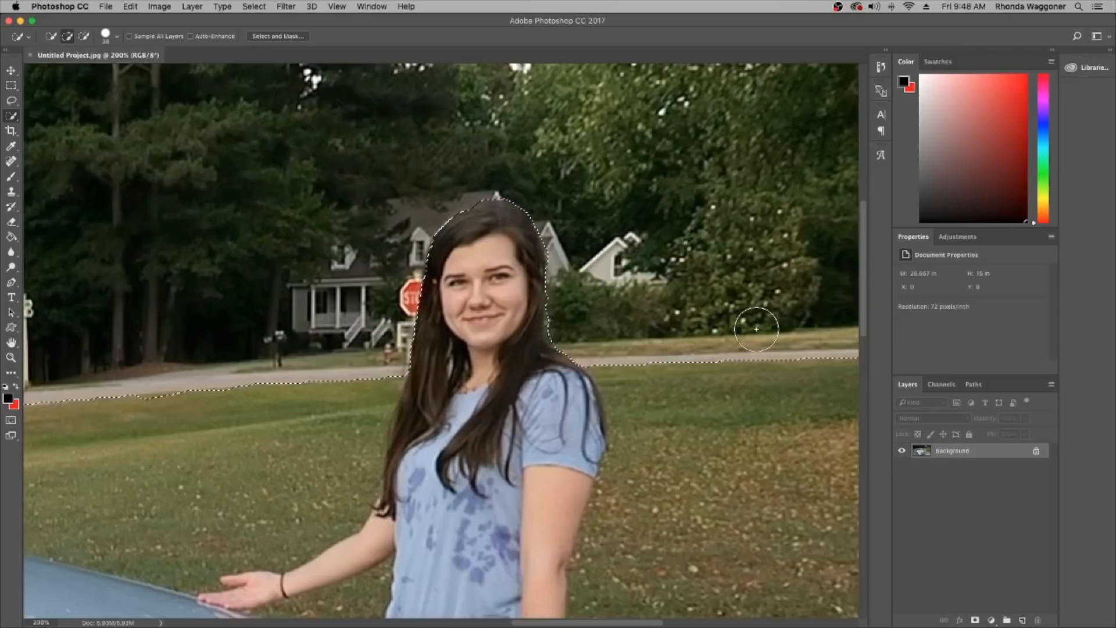
Apply a Gaussian Blur with a radius of 5 pixels to the selected background
{"action": "key", "text": "super+minus"}
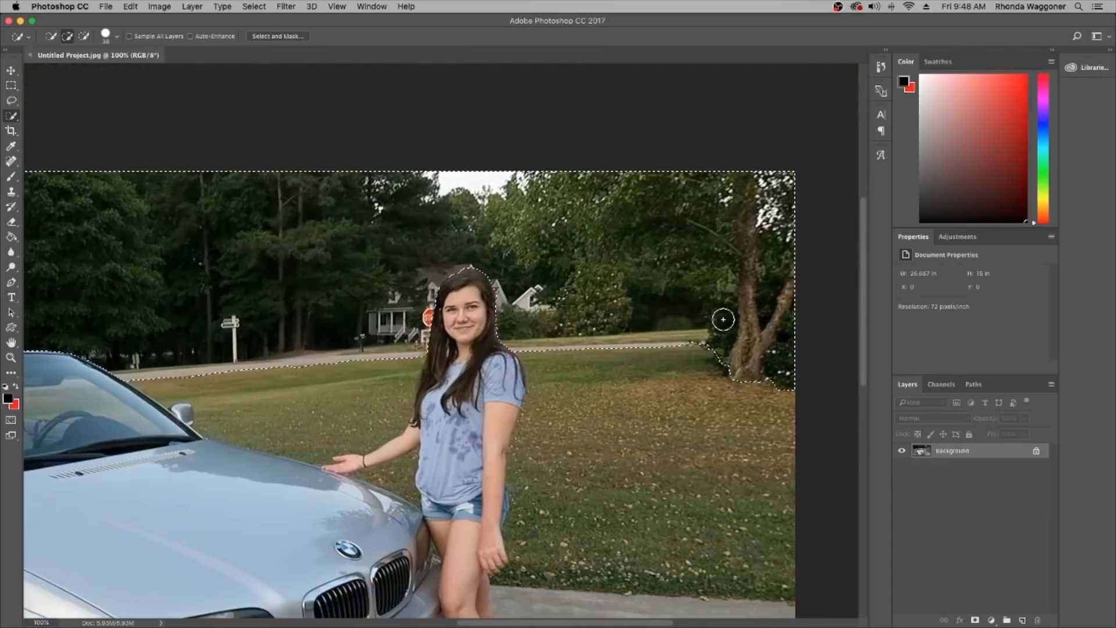
{"action": "key", "text": "super+minus"}
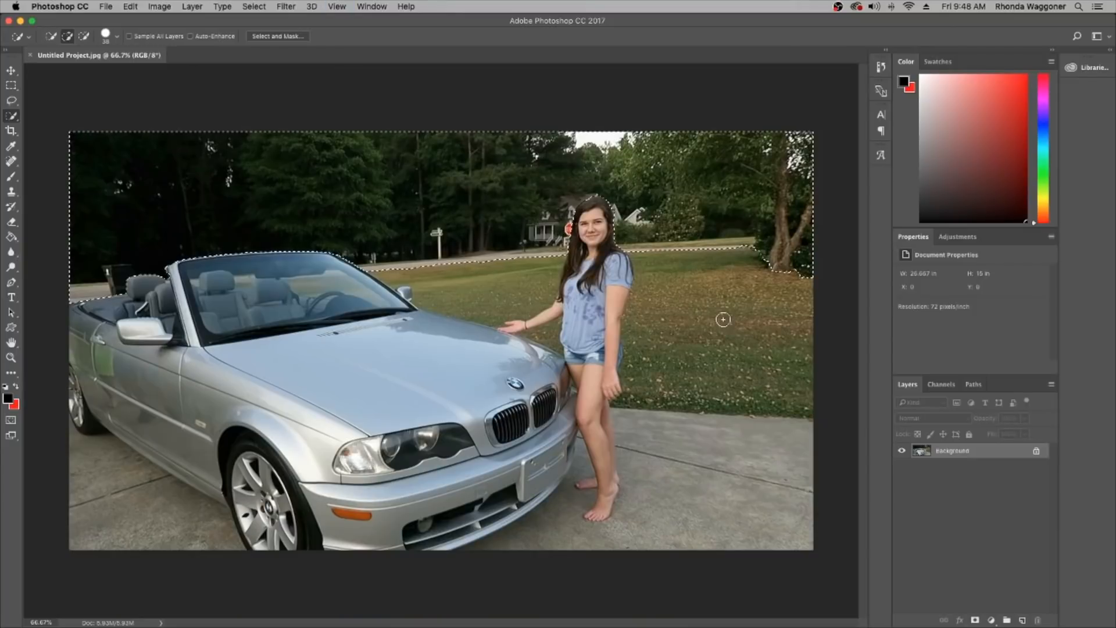
{"action": "left_click", "coordinate": [291, 6]}
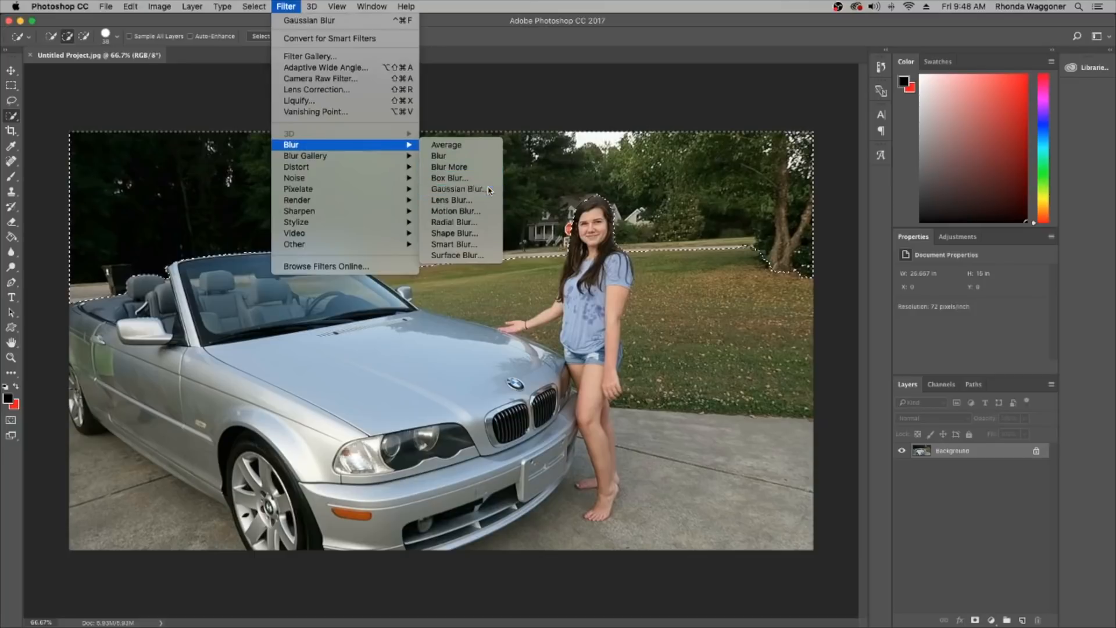
{"action": "left_click", "coordinate": [488, 190]}
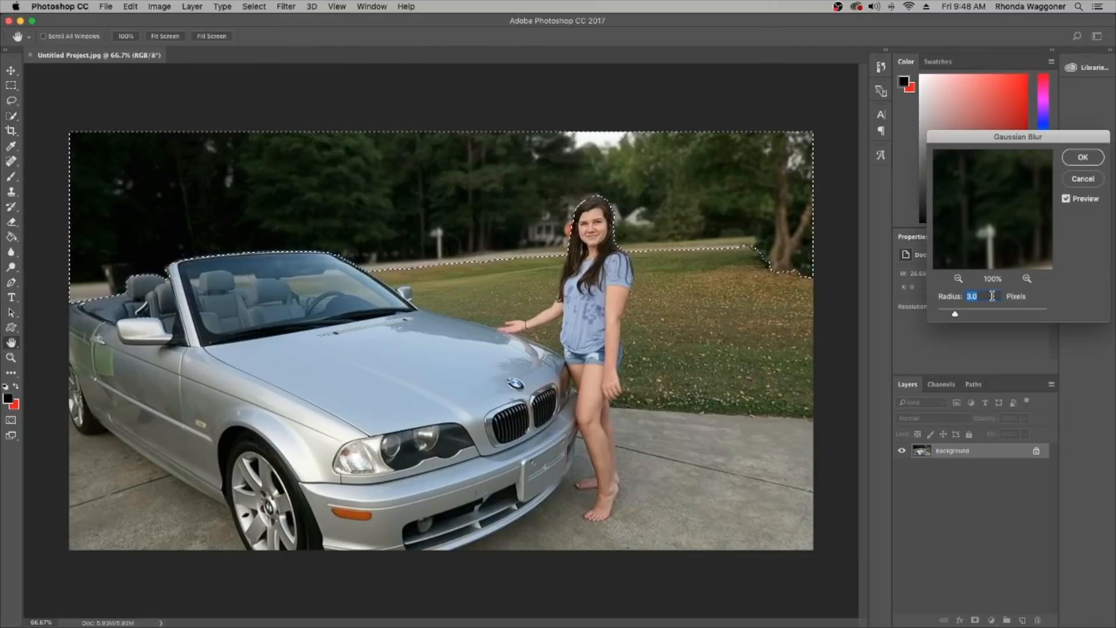
{"action": "type", "text": "10"}
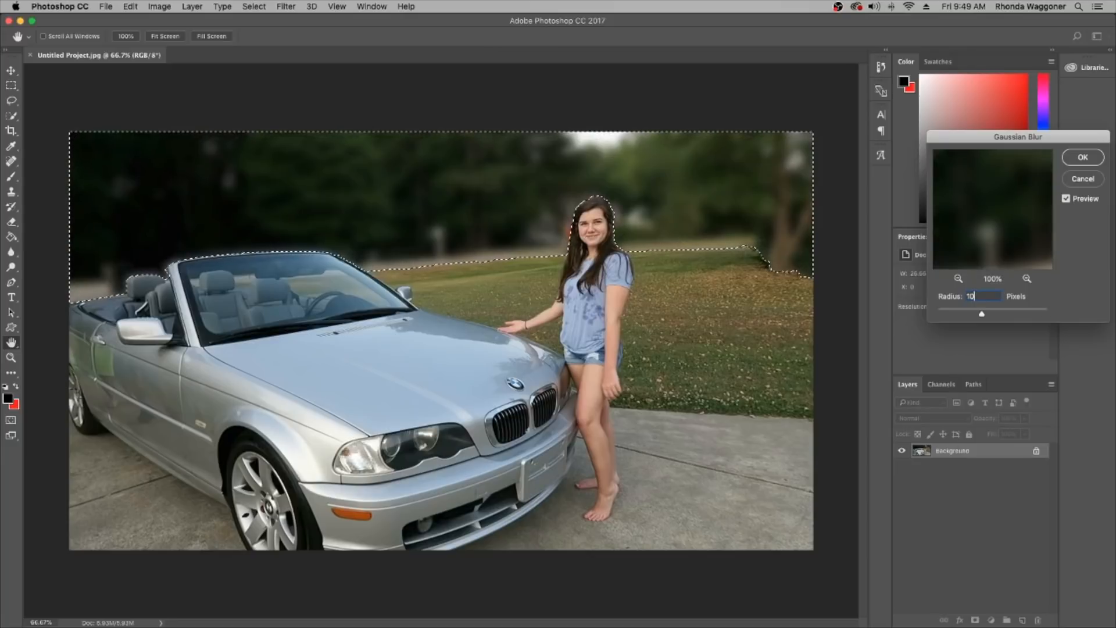
{"action": "key", "text": "BackSpace"}
{"action": "key", "text": "BackSpace"}
{"action": "type", "text": "5"}
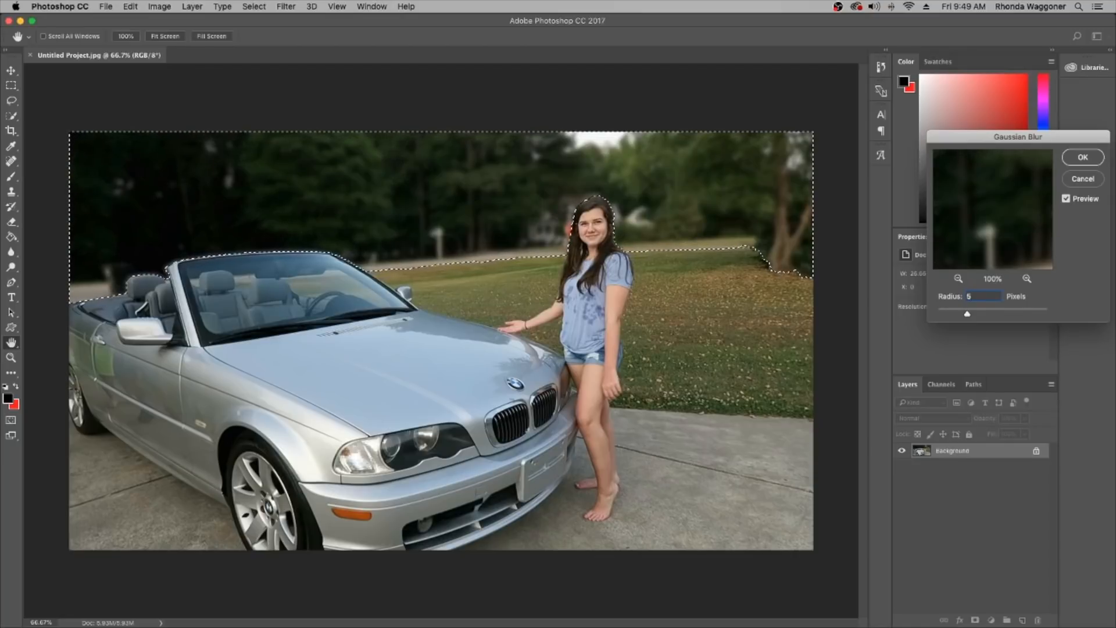
{"action": "left_click", "coordinate": [1085, 157]}
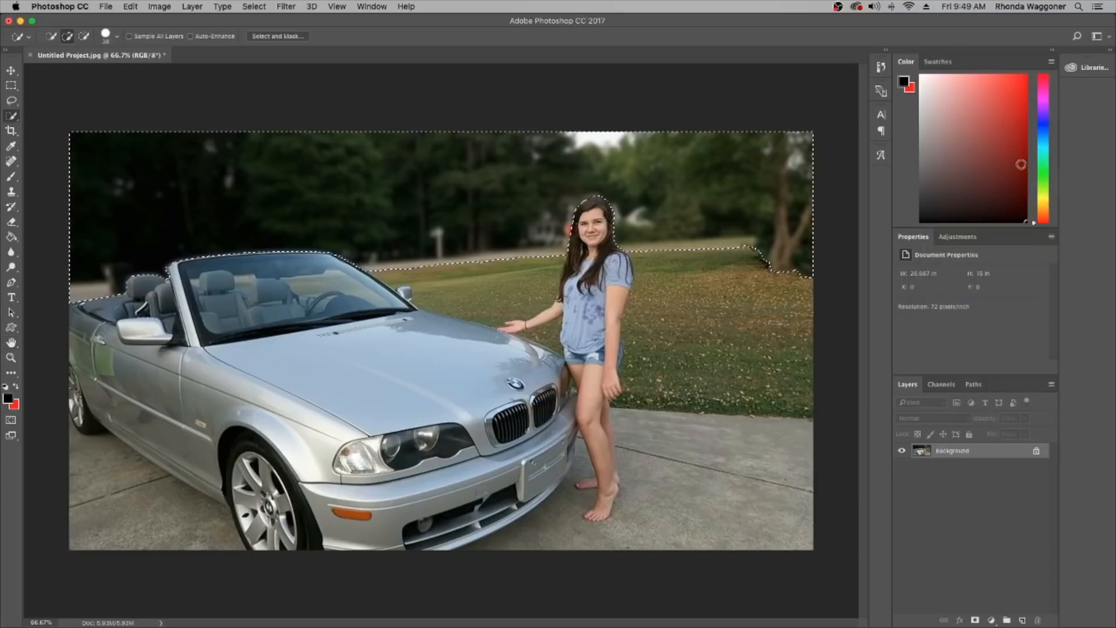
Deselect the blurred background and examine the blur transition around the girl's head, the road and the tree up close
{"action": "left_click", "coordinate": [261, 7]}
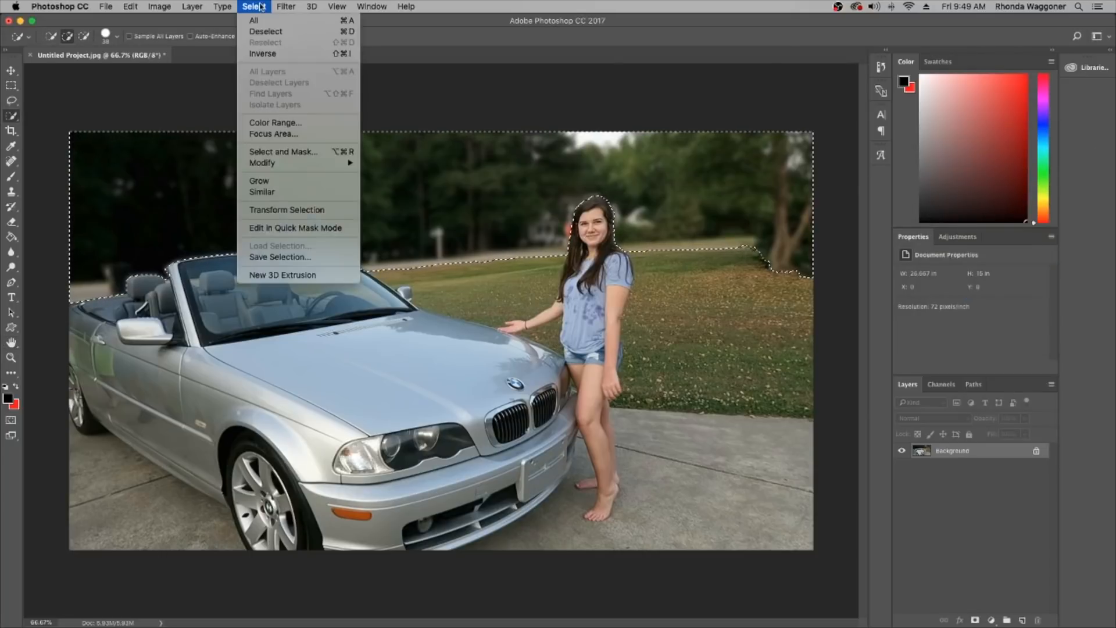
{"action": "left_click", "coordinate": [265, 31]}
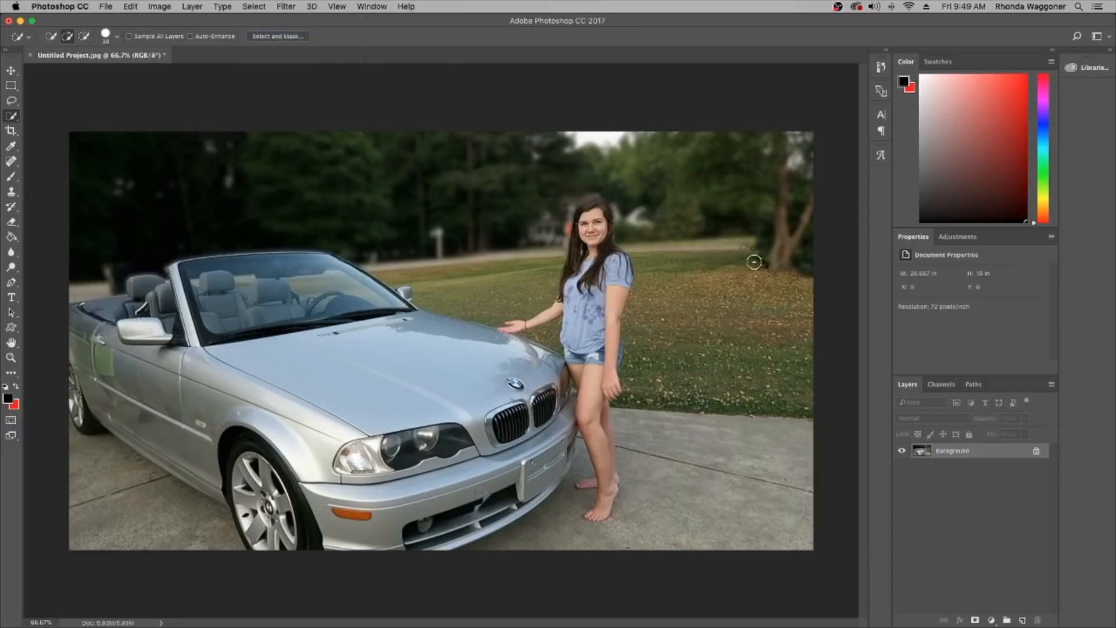
{"action": "key", "text": "super+equal"}
{"action": "key", "text": "super+equal"}
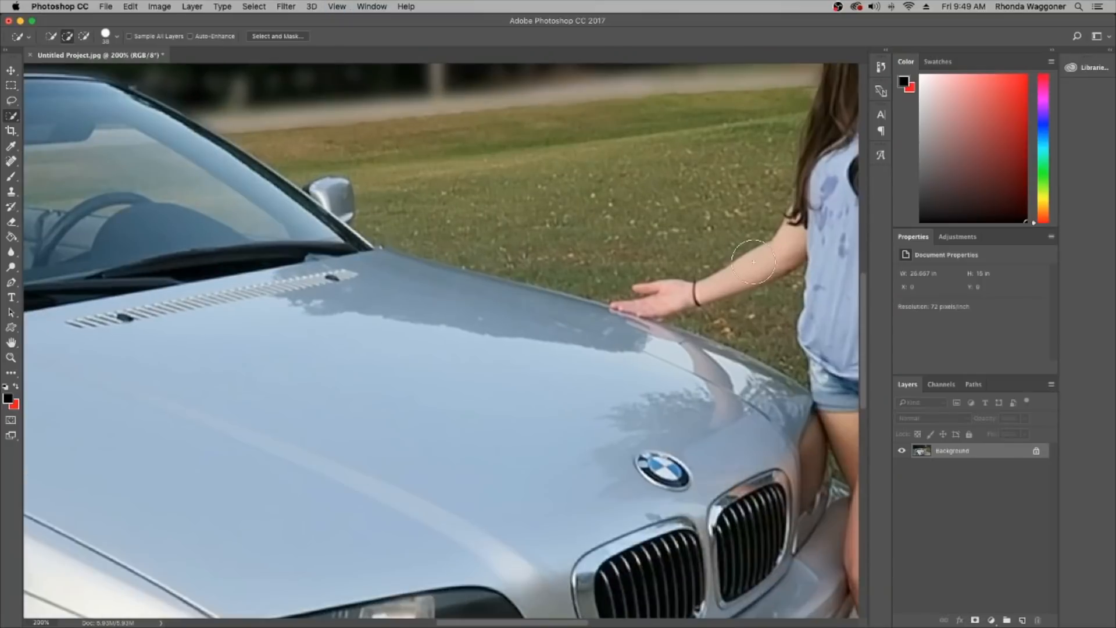
{"action": "scroll", "coordinate": [349, 395], "scroll_direction": "right", "scroll_amount": 5}
{"action": "scroll", "coordinate": [349, 396], "scroll_direction": "up", "scroll_amount": 2}
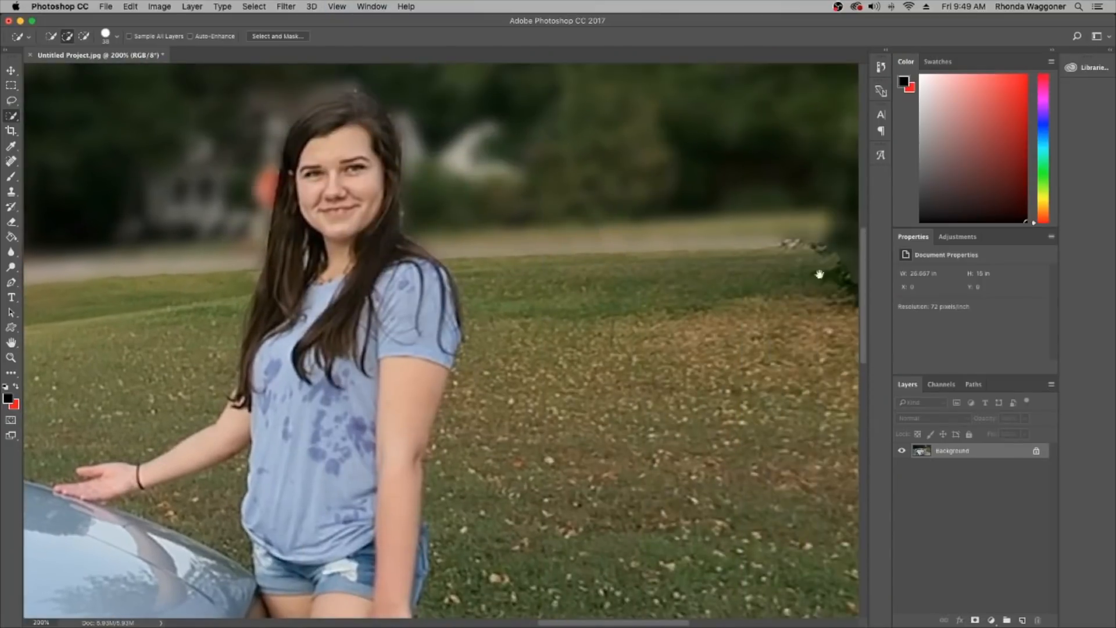
{"action": "scroll", "coordinate": [738, 290], "scroll_direction": "right", "scroll_amount": 2}
{"action": "scroll", "coordinate": [739, 291], "scroll_direction": "up", "scroll_amount": 1}
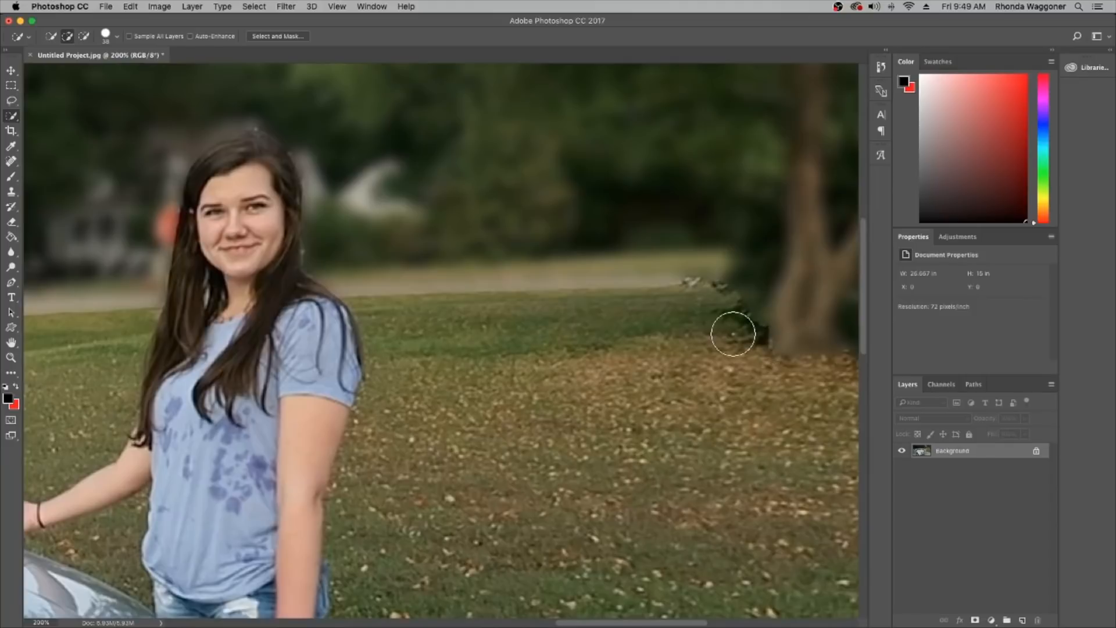
{"action": "key", "text": "super+0"}
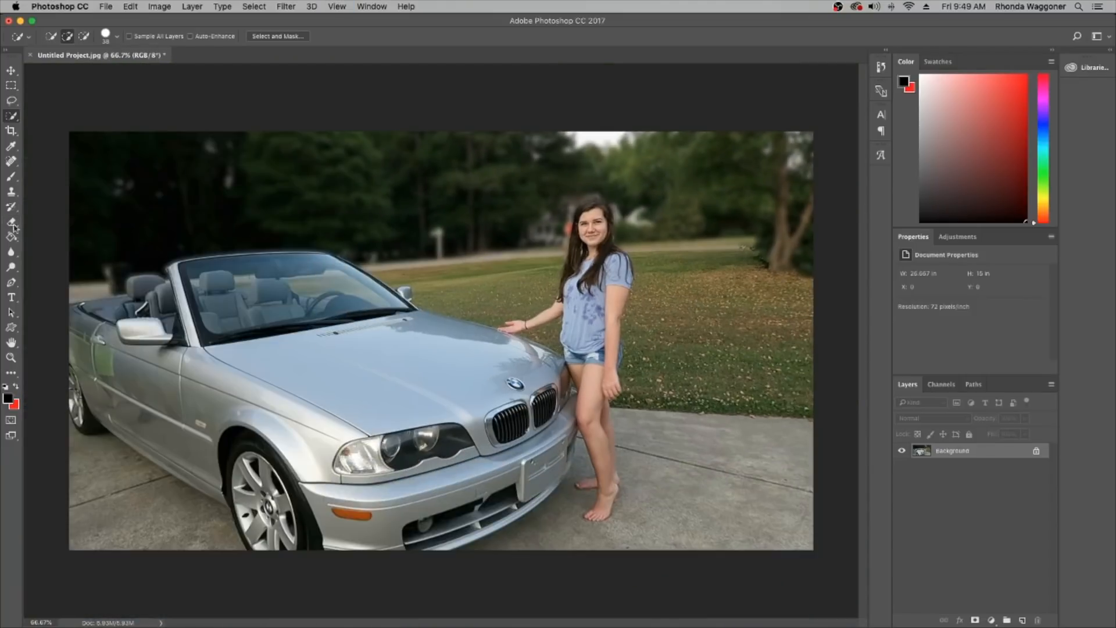
Soften the lower boundary of the blurred background along the road with the Blur tool at 100% strength
{"action": "left_click", "coordinate": [10, 252]}
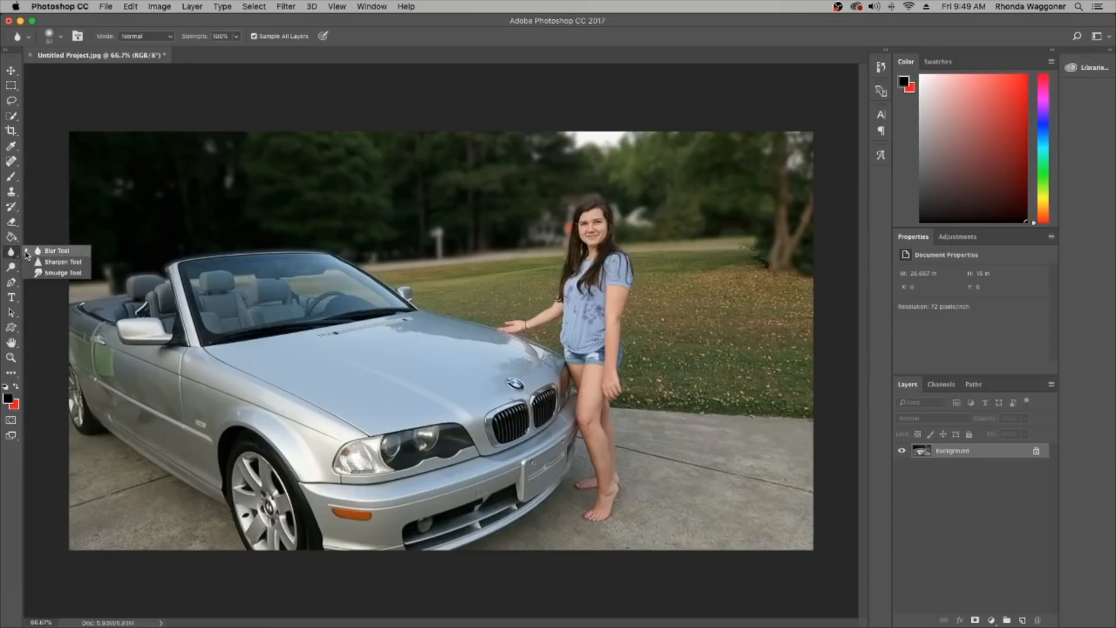
{"action": "left_click", "coordinate": [26, 254]}
{"action": "mouse_move", "coordinate": [732, 241]}
{"action": "left_mouse_down"}
{"action": "mouse_move", "coordinate": [777, 263]}
{"action": "mouse_move", "coordinate": [742, 246]}
{"action": "mouse_move", "coordinate": [769, 266]}
{"action": "mouse_move", "coordinate": [734, 247]}
{"action": "mouse_move", "coordinate": [650, 249]}
{"action": "mouse_move", "coordinate": [736, 243]}
{"action": "mouse_move", "coordinate": [534, 246]}
{"action": "mouse_move", "coordinate": [552, 254]}
{"action": "mouse_move", "coordinate": [391, 267]}
{"action": "mouse_move", "coordinate": [302, 243]}
{"action": "left_mouse_up"}
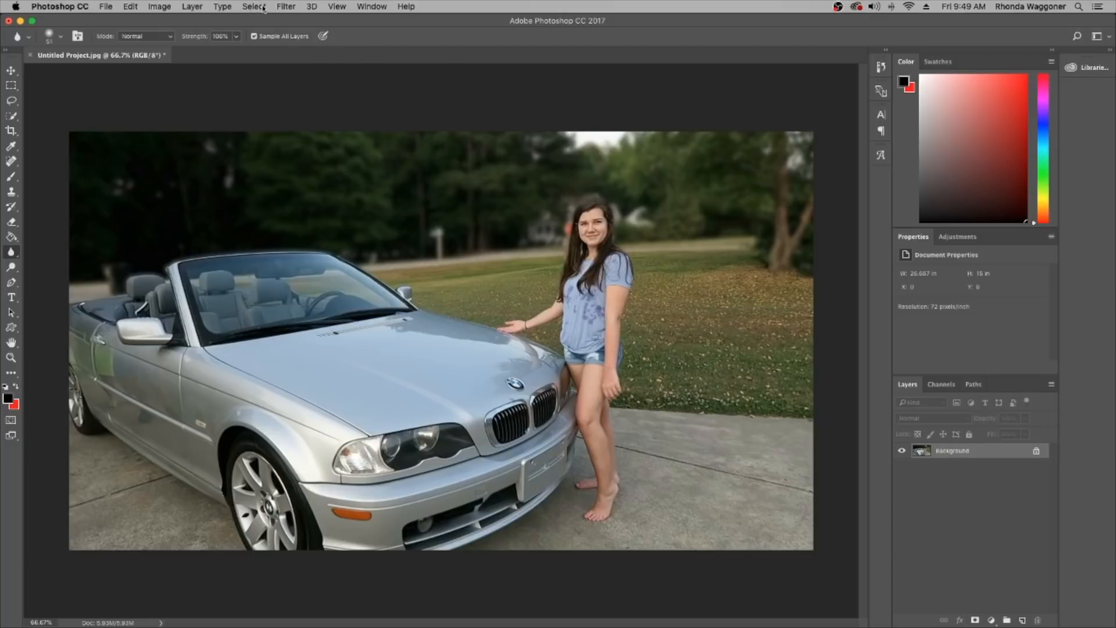
Apply the Sharpen More filter to the whole image
{"action": "left_click", "coordinate": [283, 7]}
{"action": "mouse_move", "coordinate": [373, 212]}
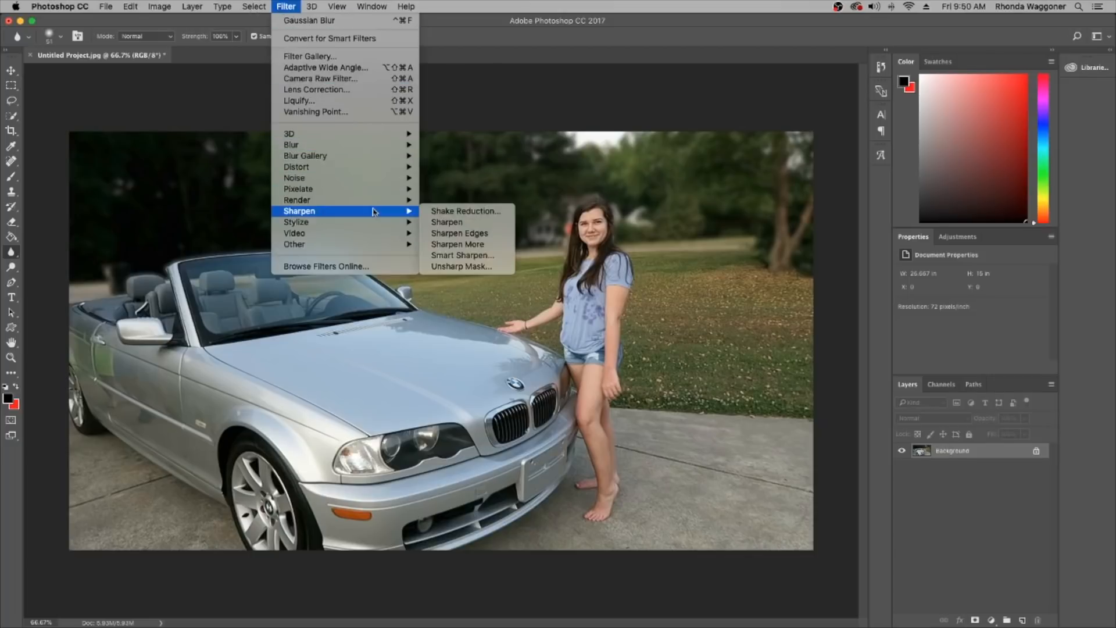
{"action": "left_click", "coordinate": [464, 245]}
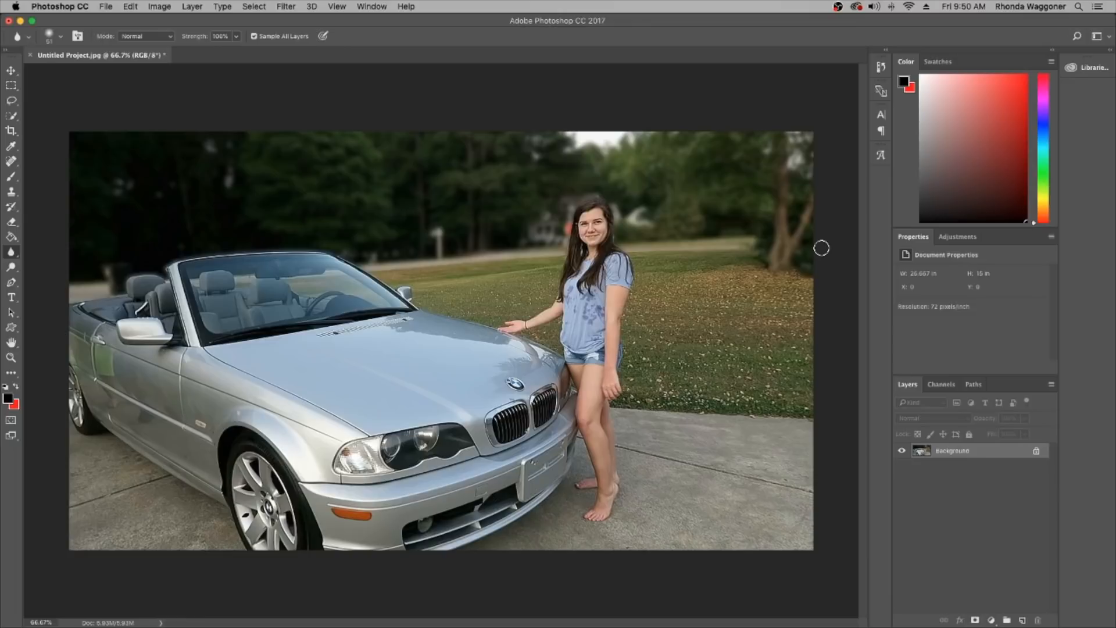
Apply a Shadows/Highlights adjustment with a shadow amount of 42% and a color adjustment of +39
{"action": "left_click", "coordinate": [160, 8]}
{"action": "mouse_move", "coordinate": [250, 38]}
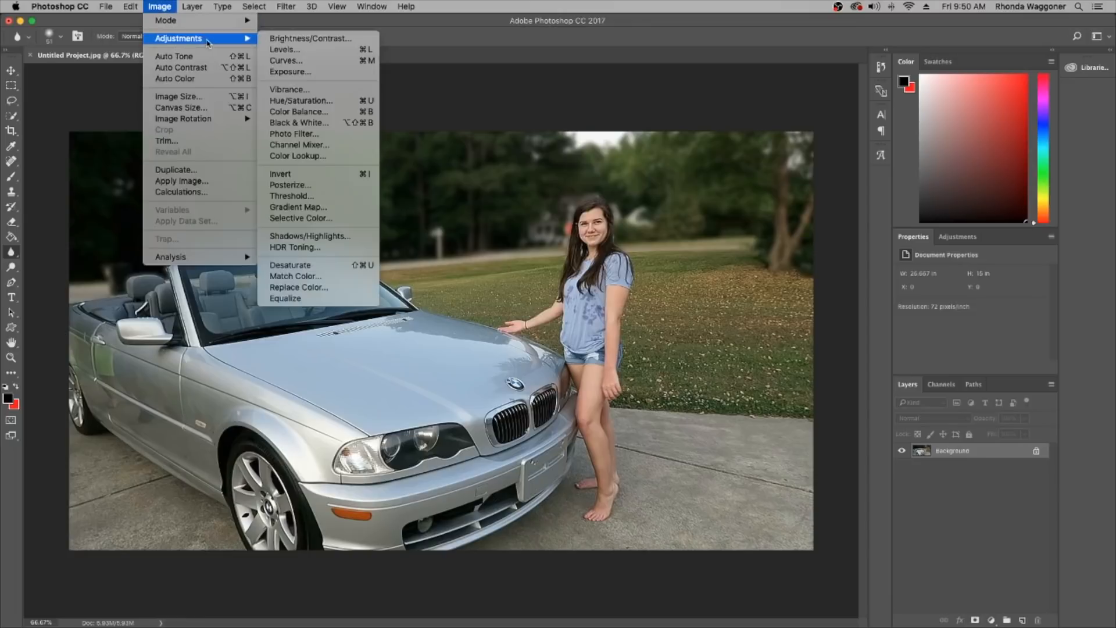
{"action": "left_click", "coordinate": [351, 242]}
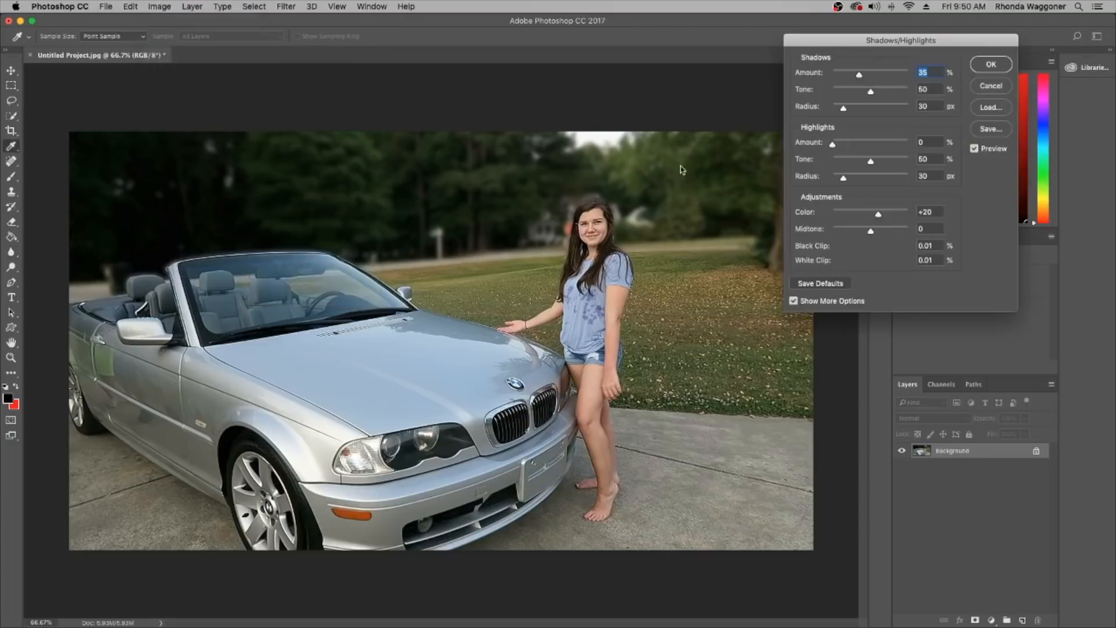
{"action": "mouse_move", "coordinate": [1113, 145]}
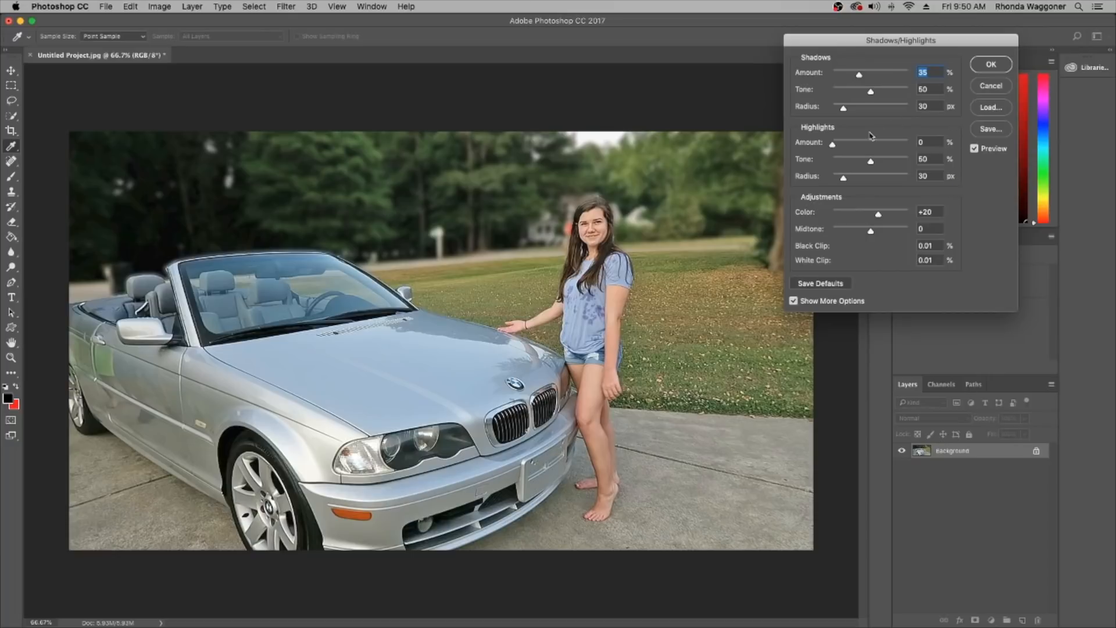
{"action": "mouse_move", "coordinate": [860, 75]}
{"action": "left_mouse_down"}
{"action": "mouse_move", "coordinate": [891, 77]}
{"action": "mouse_move", "coordinate": [866, 76]}
{"action": "left_mouse_up"}
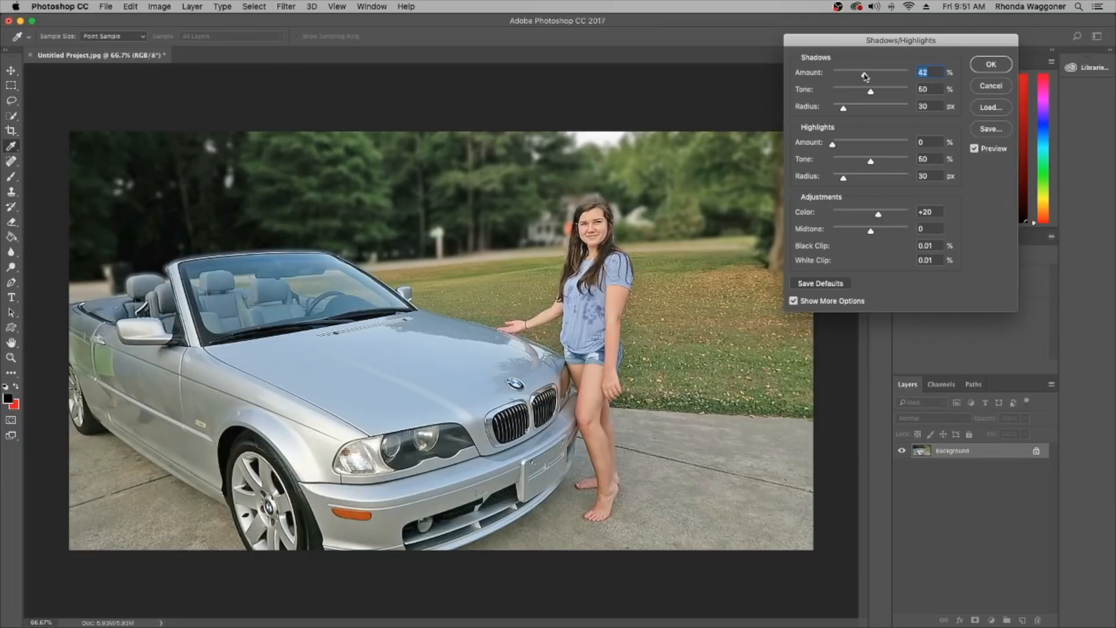
{"action": "mouse_move", "coordinate": [879, 215]}
{"action": "left_mouse_down"}
{"action": "mouse_move", "coordinate": [896, 214]}
{"action": "mouse_move", "coordinate": [886, 213]}
{"action": "left_mouse_up"}
{"action": "left_click_drag", "start_coordinate": [887, 213], "coordinate": [909, 213]}
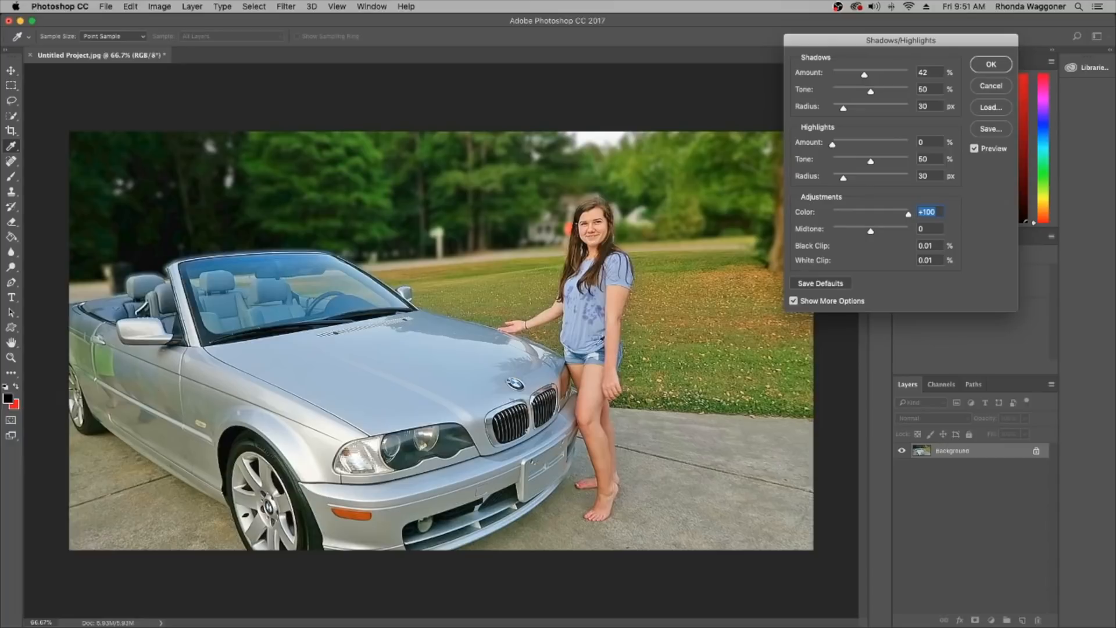
{"action": "left_click_drag", "start_coordinate": [909, 214], "coordinate": [886, 218]}
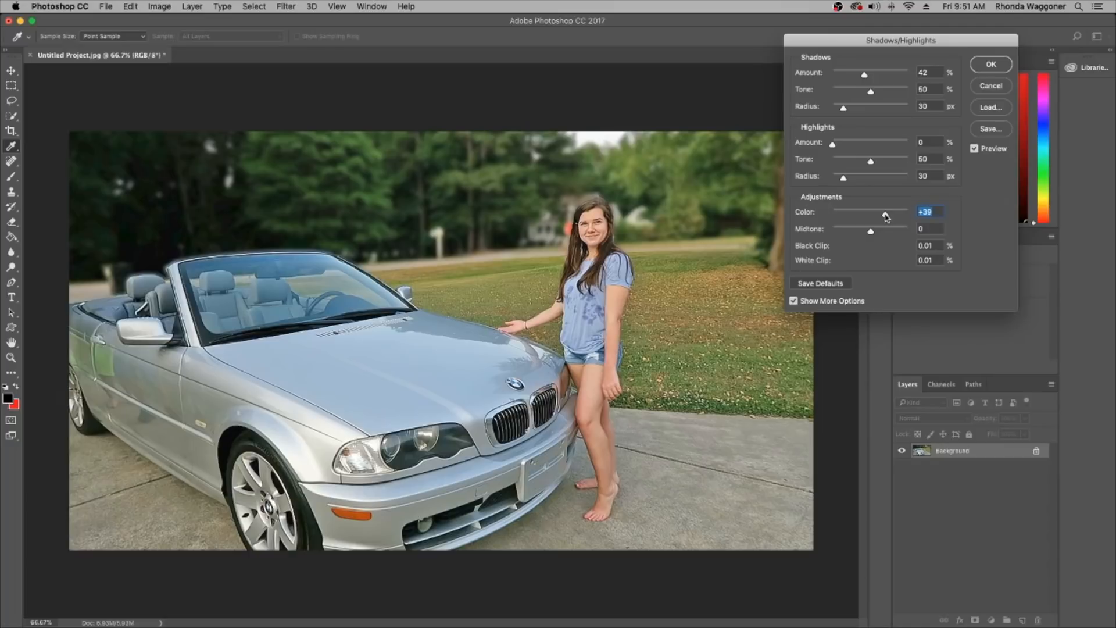
{"action": "left_click", "coordinate": [990, 70]}
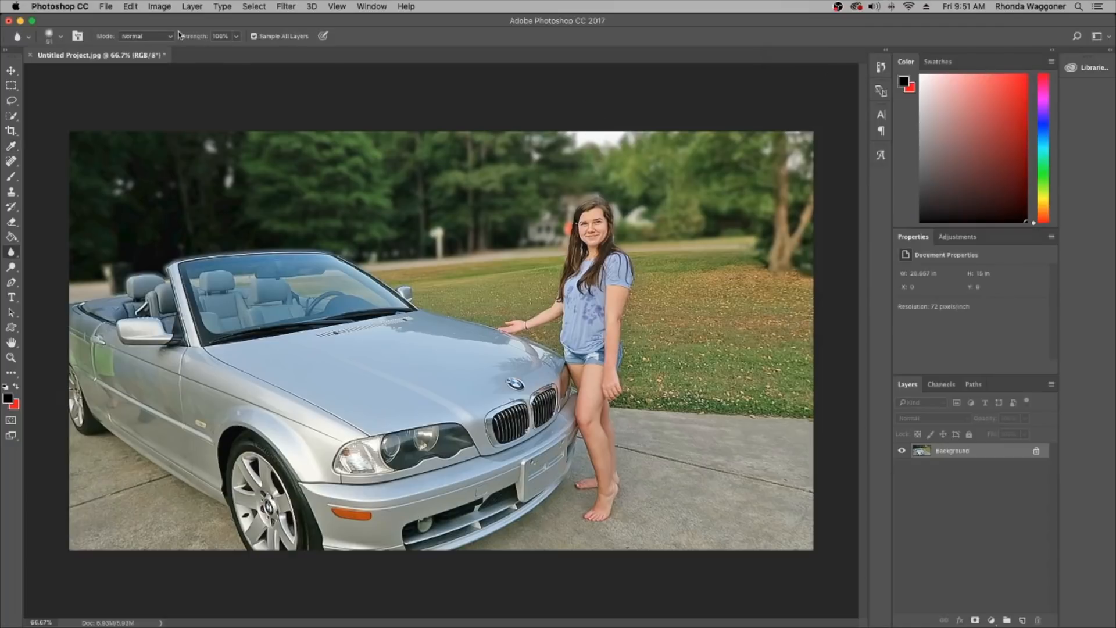
{"action": "left_click", "coordinate": [151, 8]}
{"action": "left_click", "coordinate": [152, 8]}
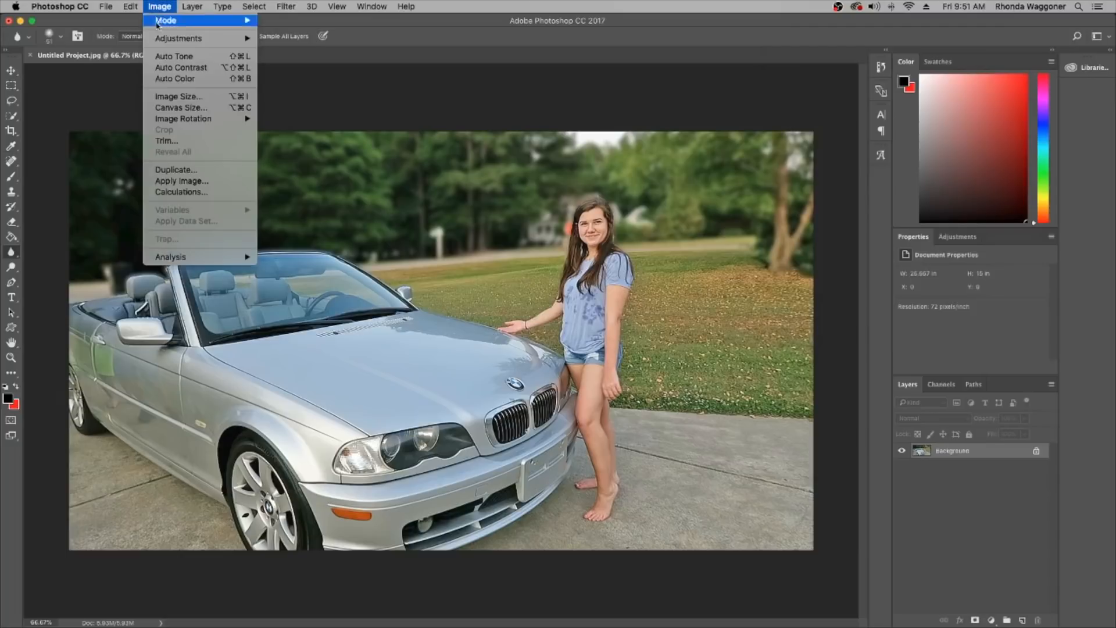
{"action": "mouse_move", "coordinate": [178, 43]}
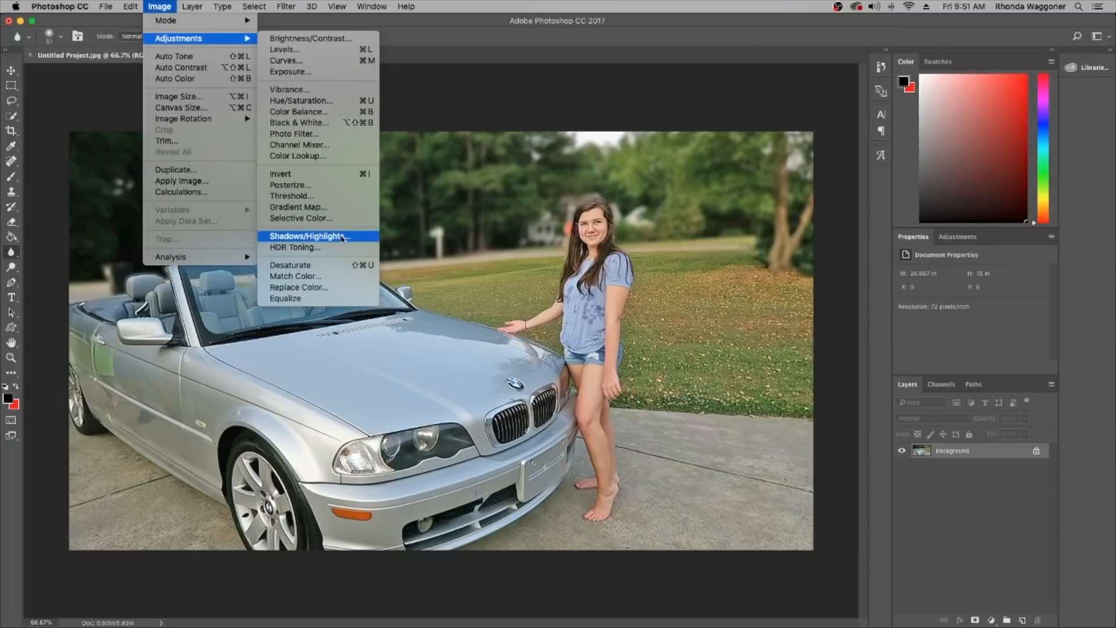
{"action": "left_click", "coordinate": [317, 101]}
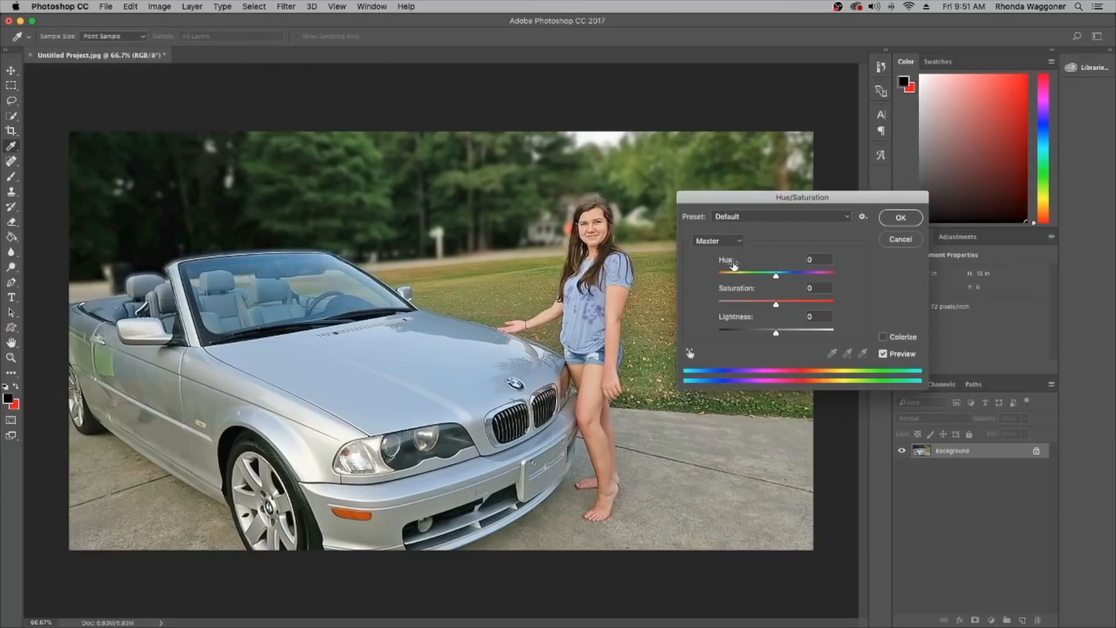
{"action": "left_click", "coordinate": [918, 243]}
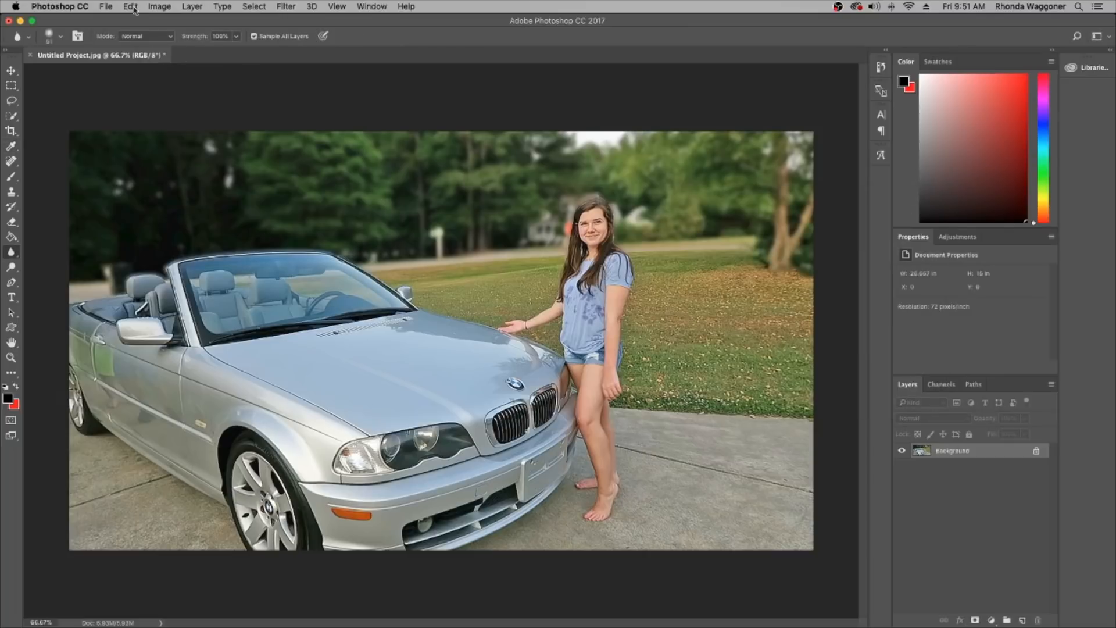
Adjust the image's vibrance to +21 and its saturation to +2 in a Vibrance adjustment
{"action": "left_click", "coordinate": [158, 6]}
{"action": "mouse_move", "coordinate": [175, 38]}
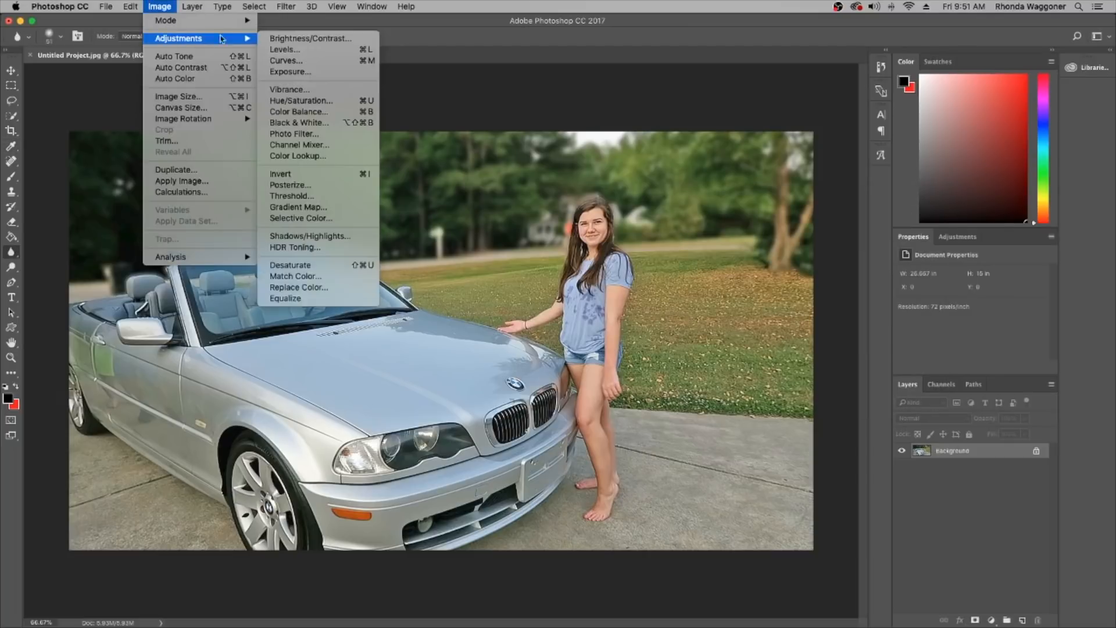
{"action": "left_click", "coordinate": [314, 92]}
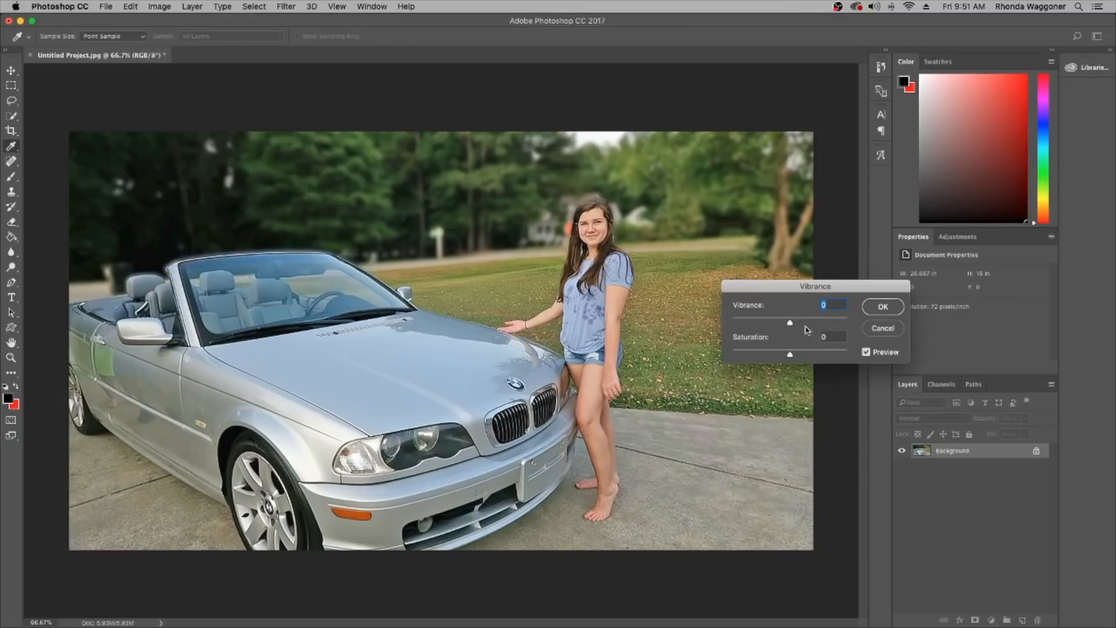
{"action": "left_click_drag", "start_coordinate": [791, 326], "coordinate": [807, 325]}
{"action": "left_click_drag", "start_coordinate": [807, 325], "coordinate": [803, 324]}
{"action": "mouse_move", "coordinate": [786, 353]}
{"action": "left_mouse_down"}
{"action": "mouse_move", "coordinate": [829, 356]}
{"action": "mouse_move", "coordinate": [793, 358]}
{"action": "left_mouse_up"}
{"action": "type", "text": "0"}
{"action": "left_click_drag", "start_coordinate": [791, 357], "coordinate": [792, 357]}
Compare the image with and without the vibrance preview and apply the adjustment
{"action": "left_click", "coordinate": [866, 355]}
{"action": "left_click", "coordinate": [866, 354]}
{"action": "left_click", "coordinate": [866, 354]}
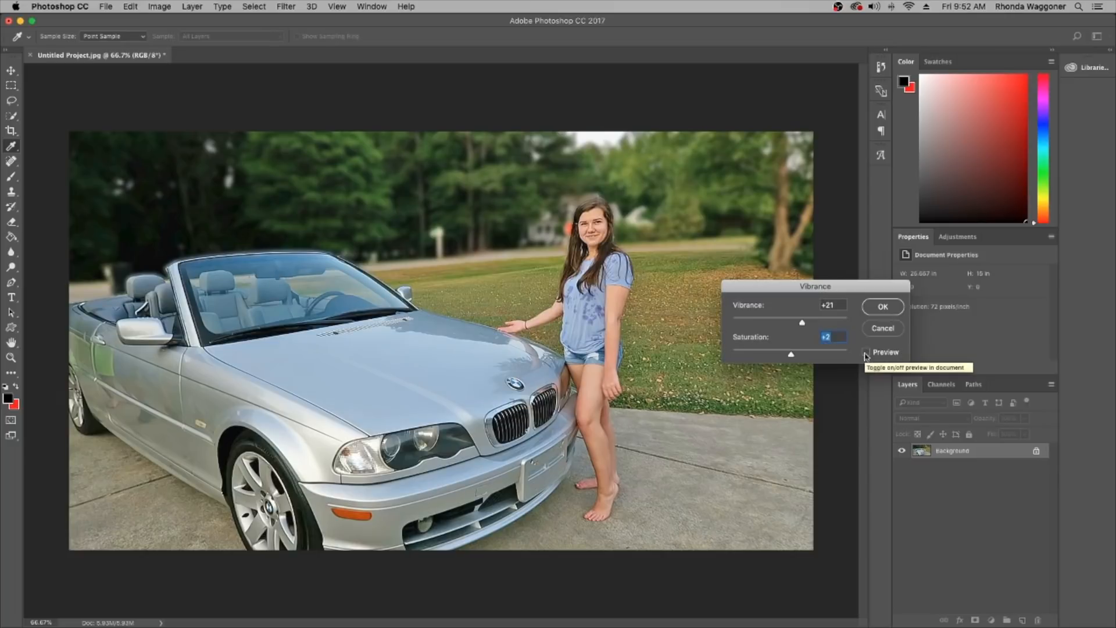
{"action": "left_click", "coordinate": [865, 354]}
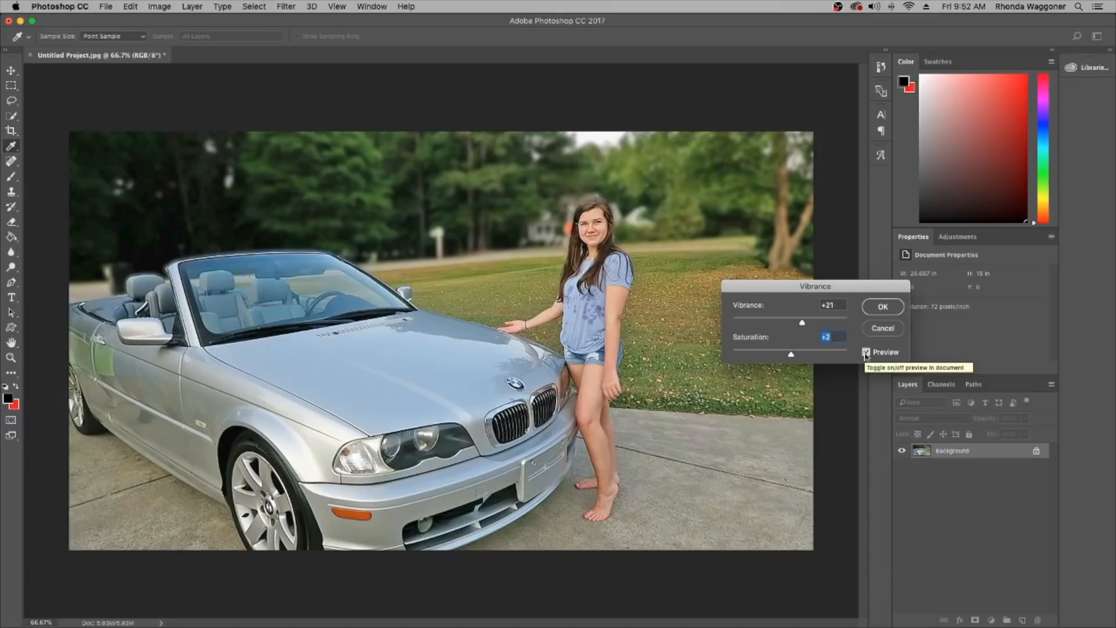
{"action": "left_click", "coordinate": [877, 307]}
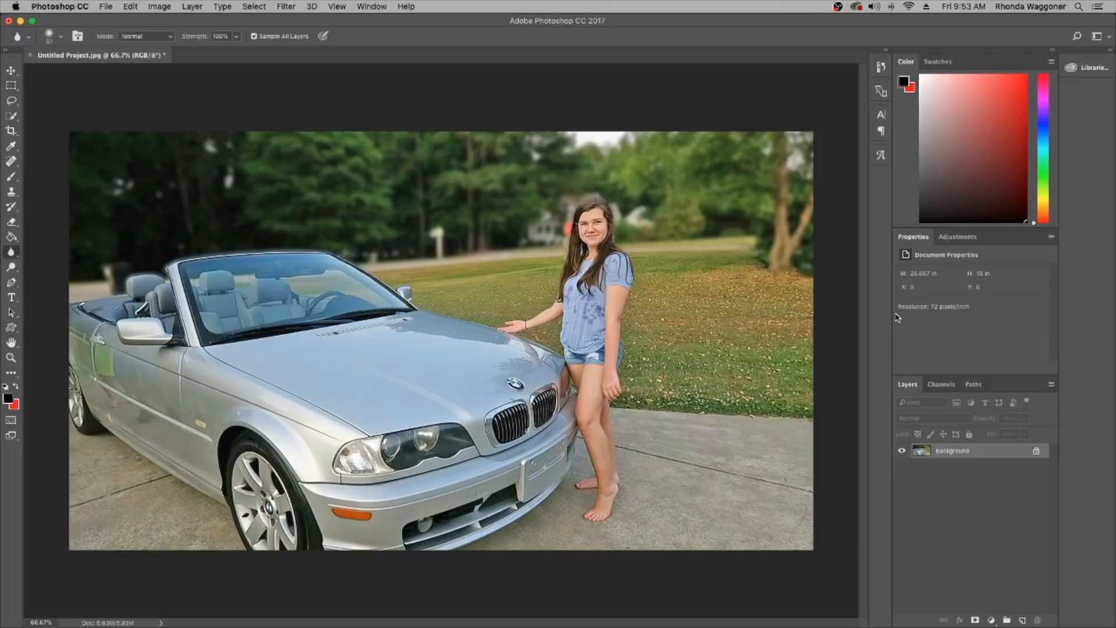
Select a border frame around the image by marqueeing the whole picture, contracting the selection by 20 pixels and inverting it
{"action": "left_click", "coordinate": [13, 86]}
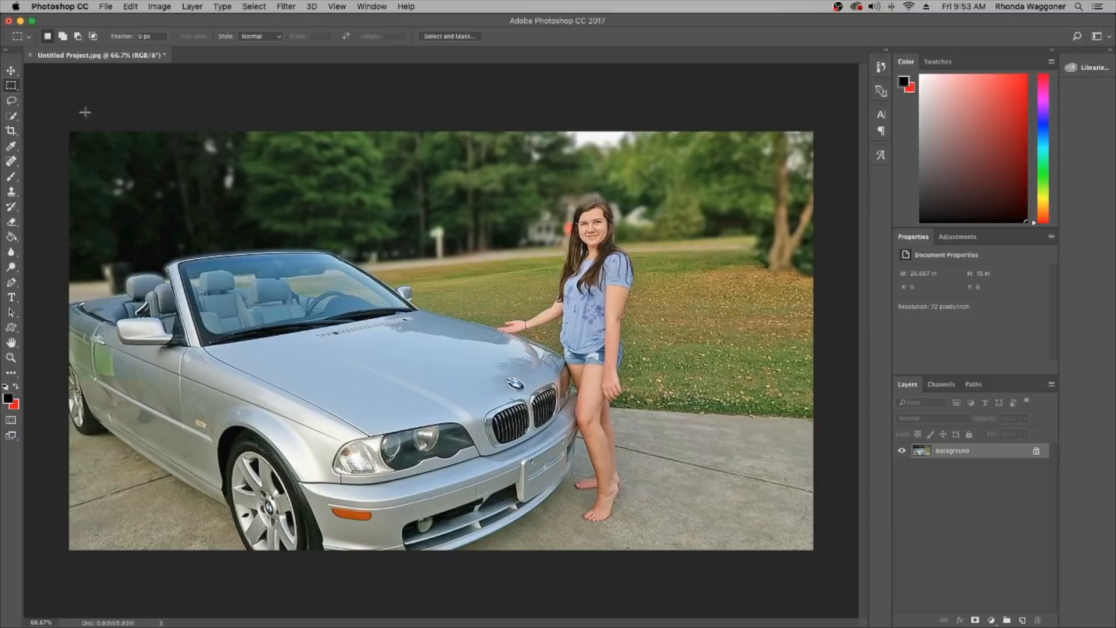
{"action": "left_click_drag", "start_coordinate": [66, 127], "coordinate": [828, 563]}
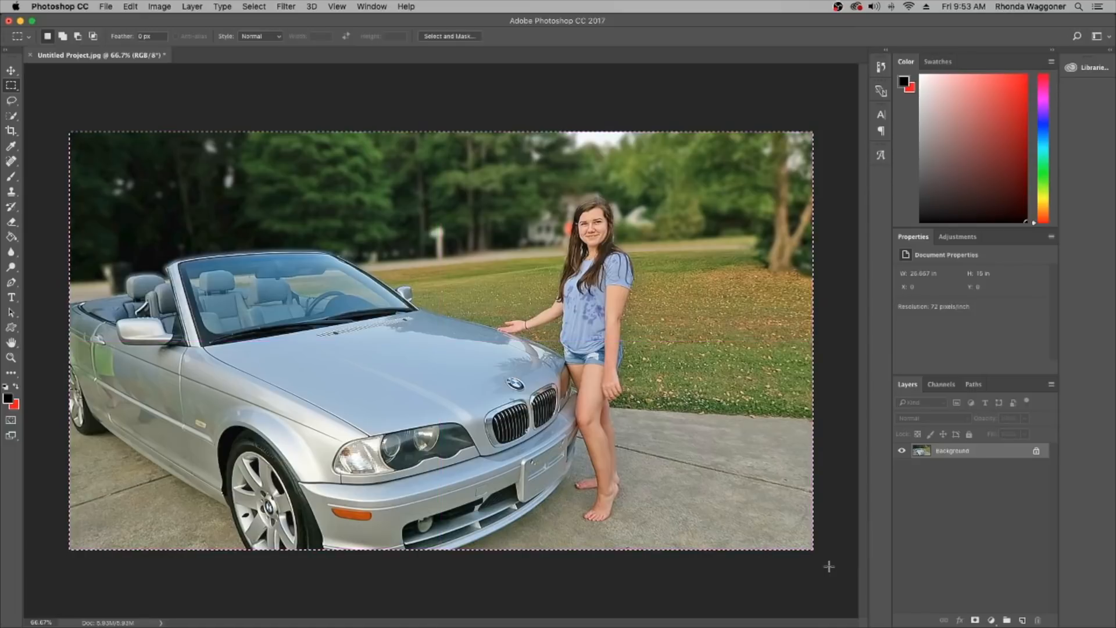
{"action": "left_click", "coordinate": [254, 6]}
{"action": "mouse_move", "coordinate": [279, 163]}
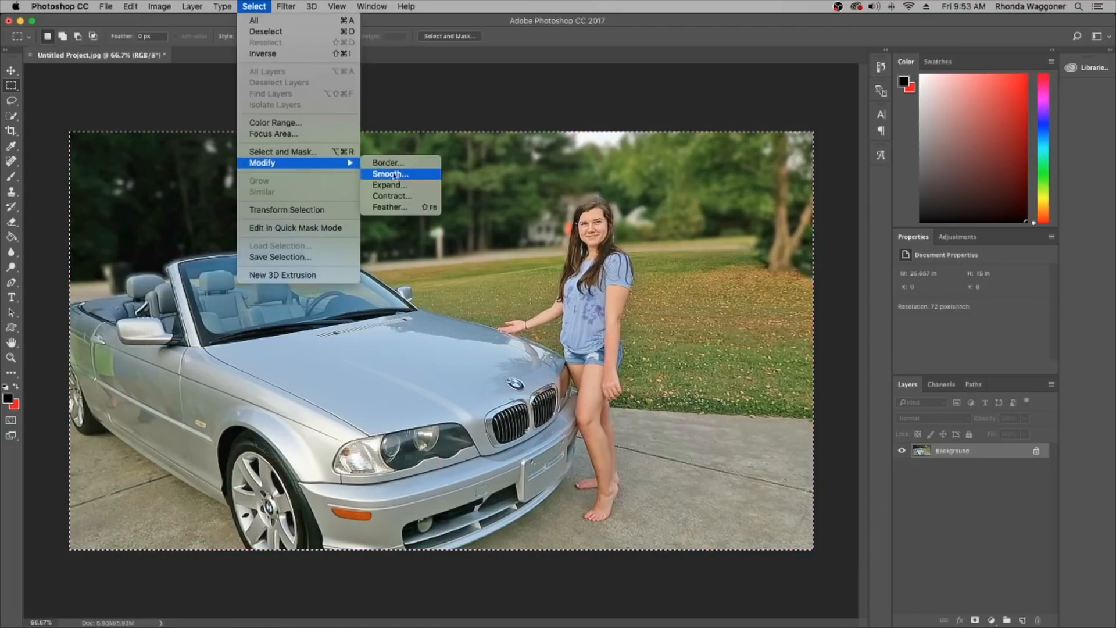
{"action": "left_click", "coordinate": [396, 196]}
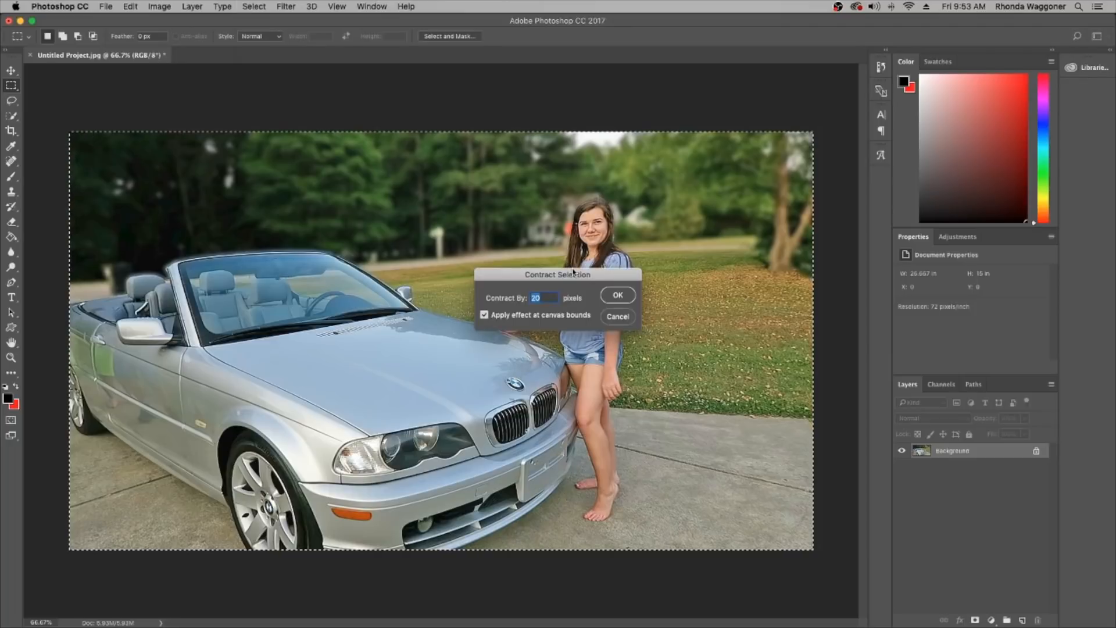
{"action": "left_click", "coordinate": [613, 294]}
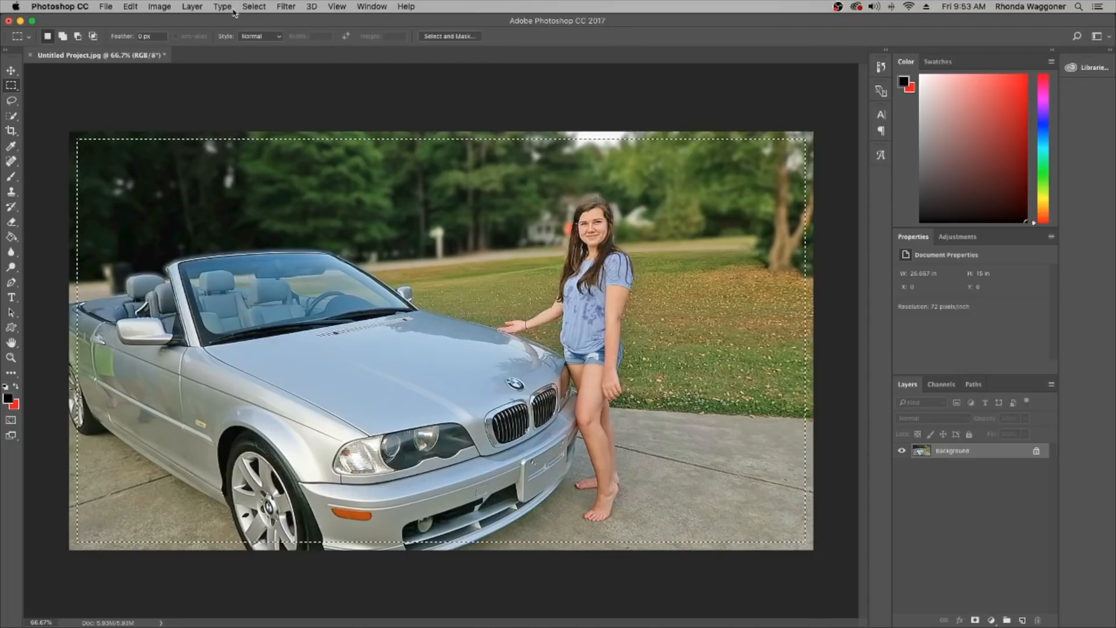
{"action": "left_click", "coordinate": [254, 6]}
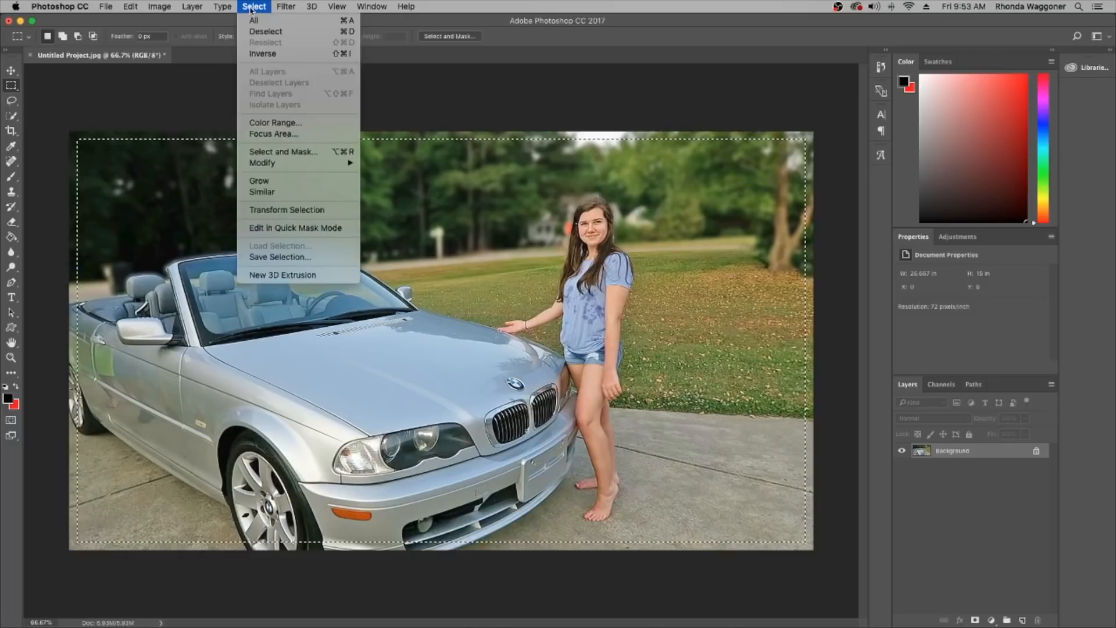
{"action": "left_click", "coordinate": [263, 54]}
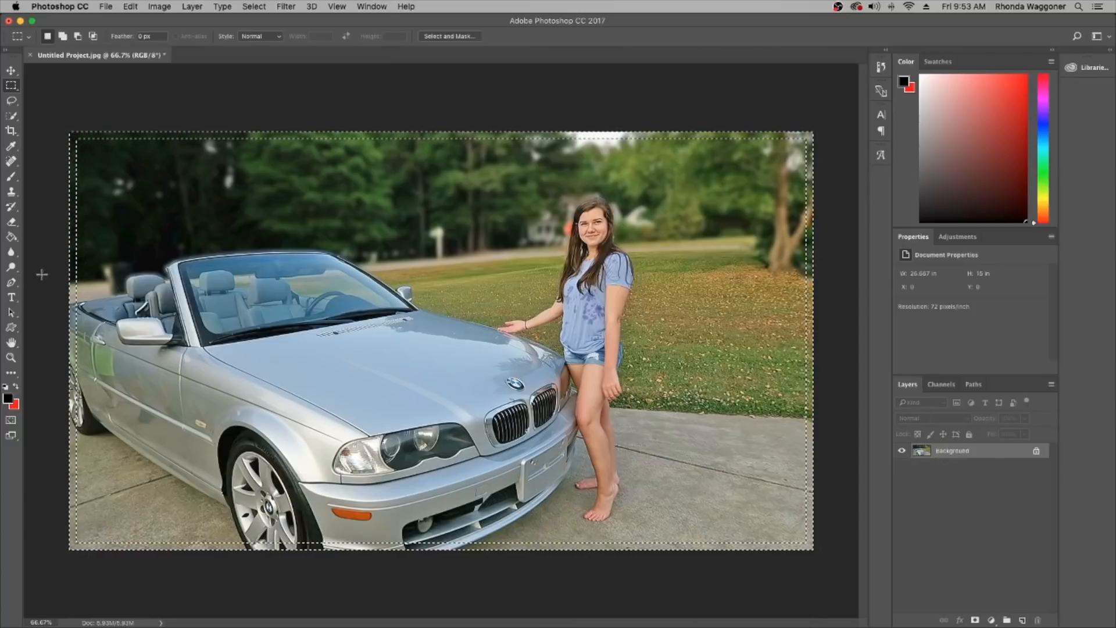
Undo the red fill on the photo's layer and fill the border frame with red on a new layer using the Paint Bucket
{"action": "left_click", "coordinate": [11, 239]}
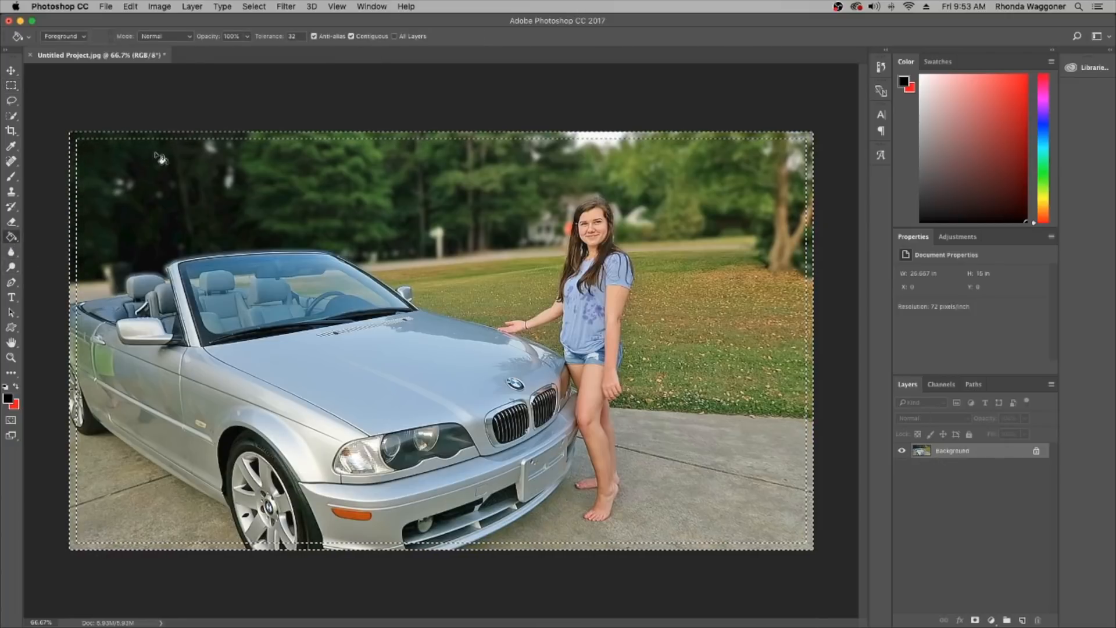
{"action": "left_click_drag", "start_coordinate": [1014, 95], "coordinate": [1040, 70]}
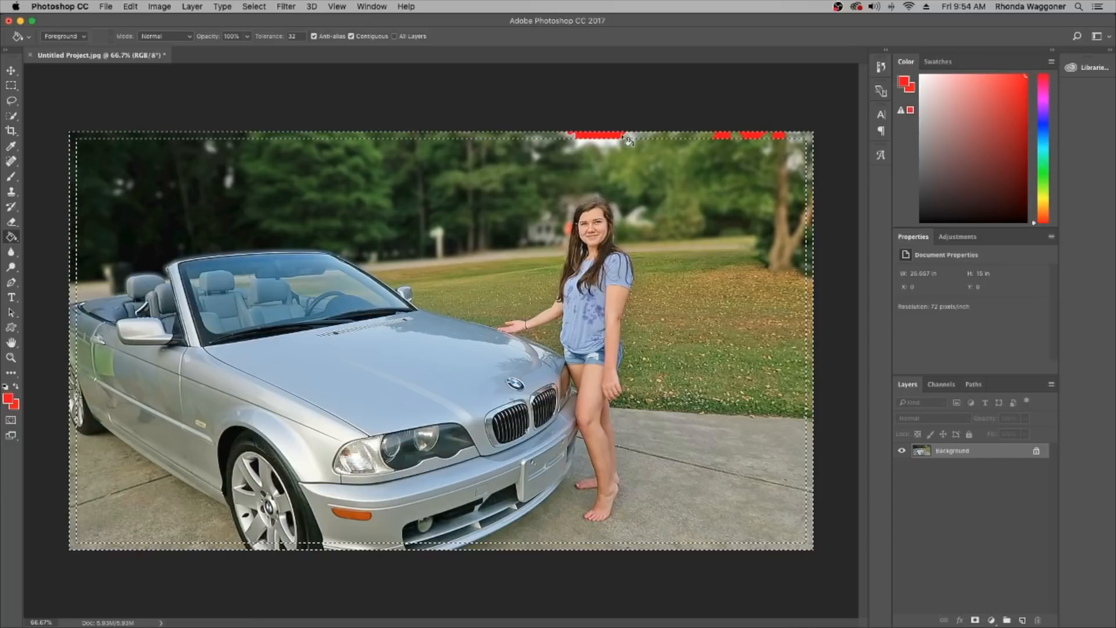
{"action": "key", "text": "super+z"}
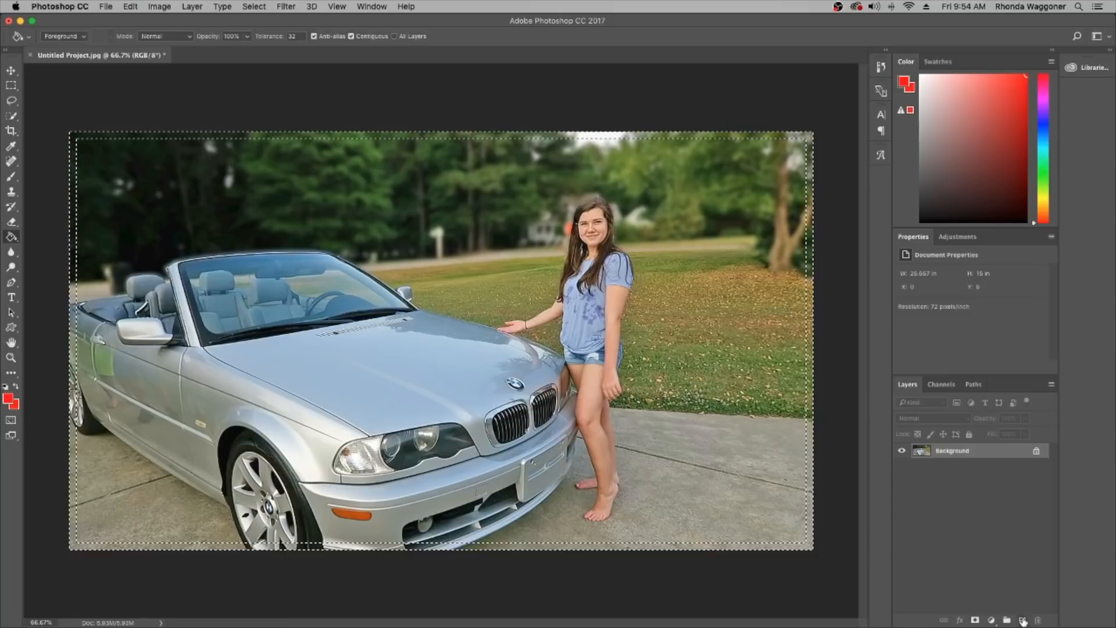
{"action": "left_click", "coordinate": [1023, 621]}
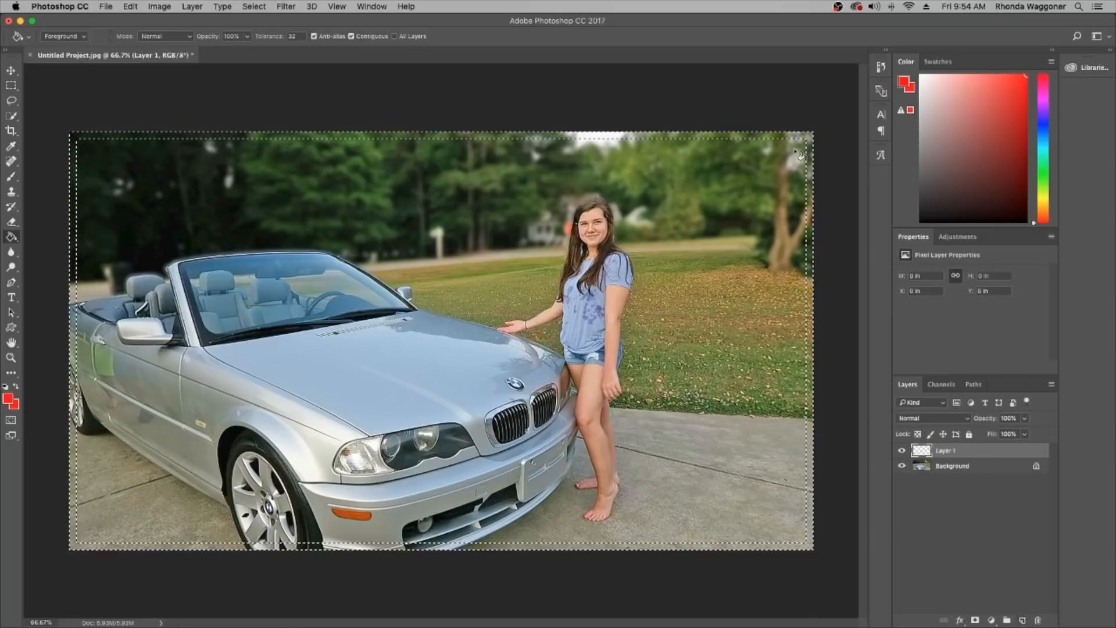
{"action": "left_click", "coordinate": [775, 138]}
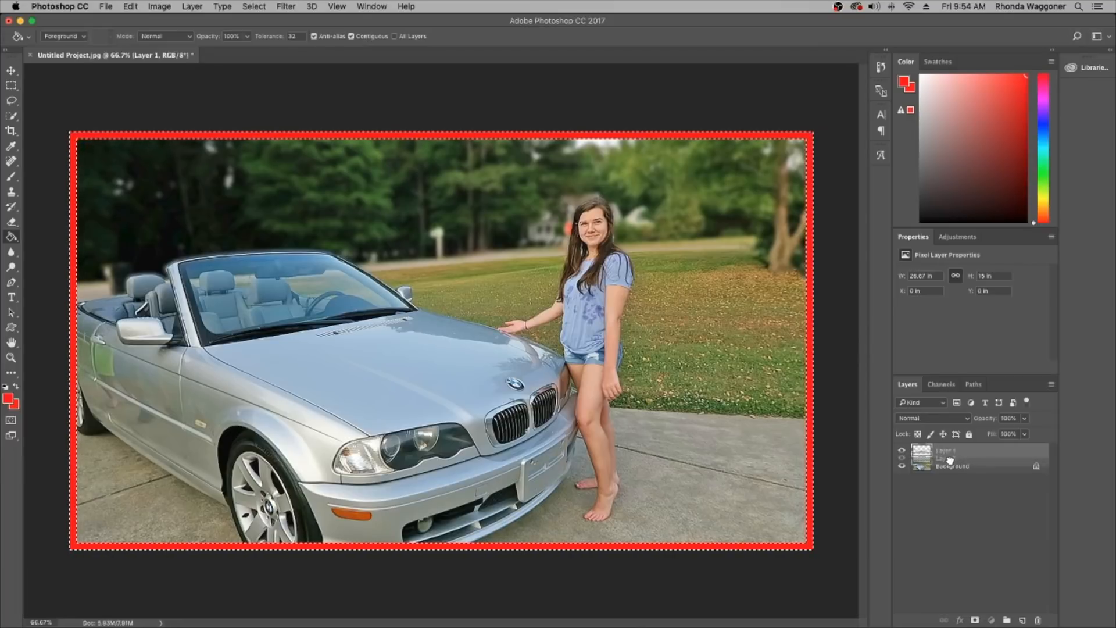
Convert the Background to a regular layer, then try stacking it above the border layer and restore the order
{"action": "double_click", "coordinate": [957, 468]}
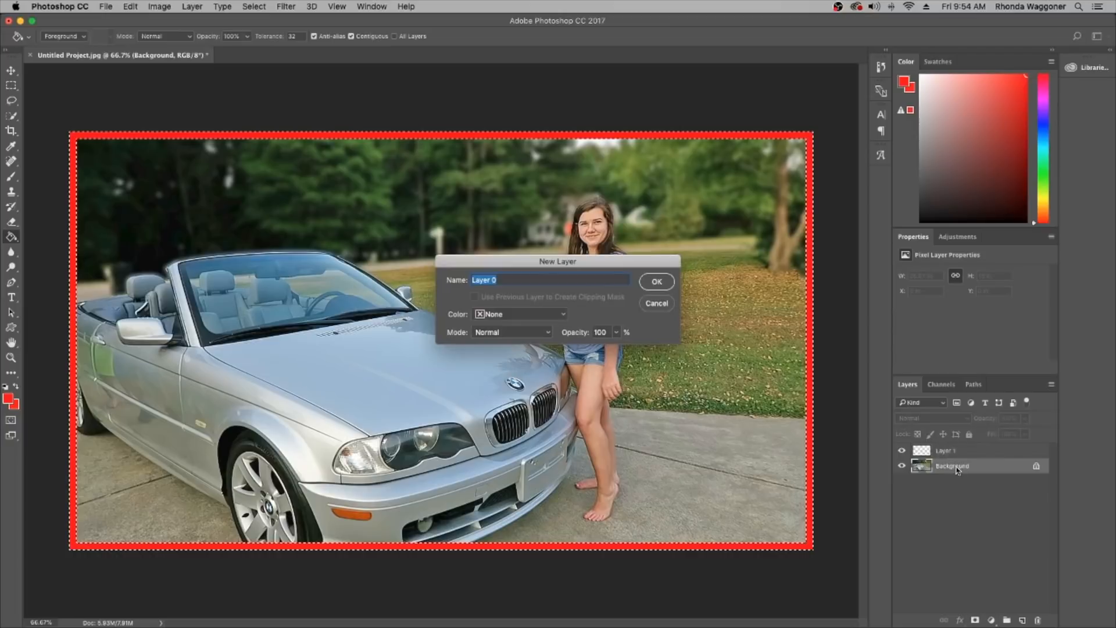
{"action": "left_click", "coordinate": [661, 282]}
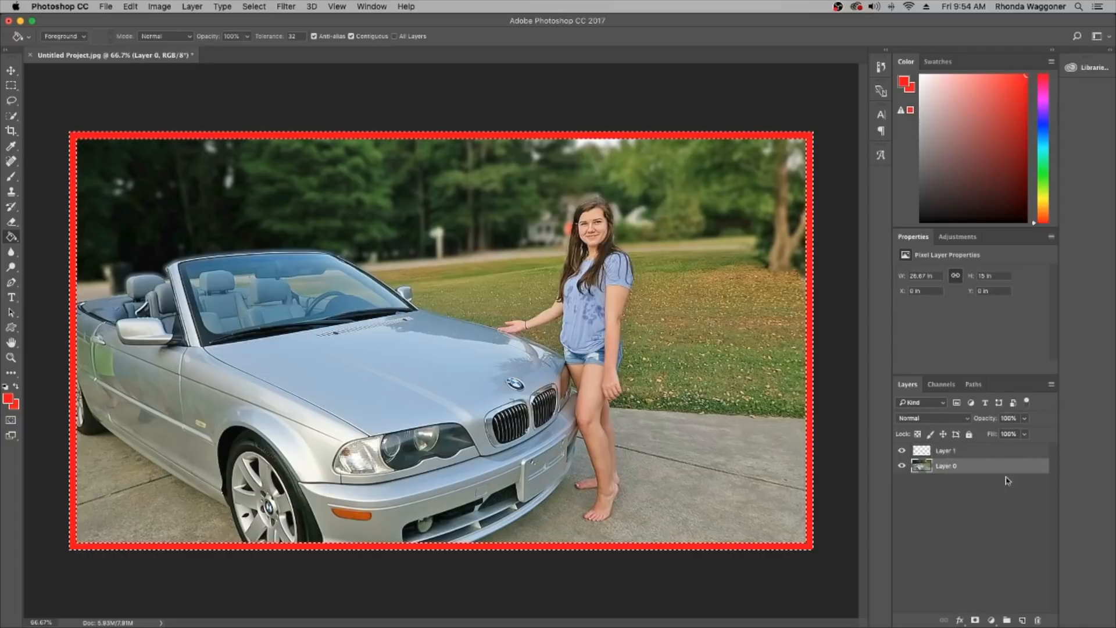
{"action": "left_click_drag", "start_coordinate": [942, 471], "coordinate": [962, 454]}
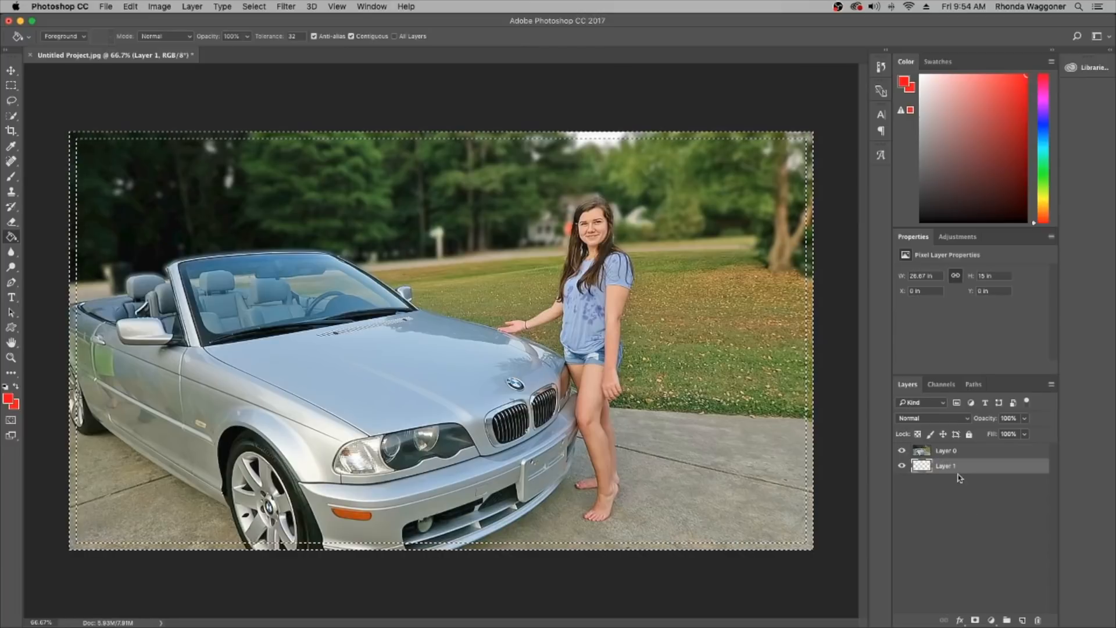
{"action": "left_click_drag", "start_coordinate": [951, 463], "coordinate": [951, 451]}
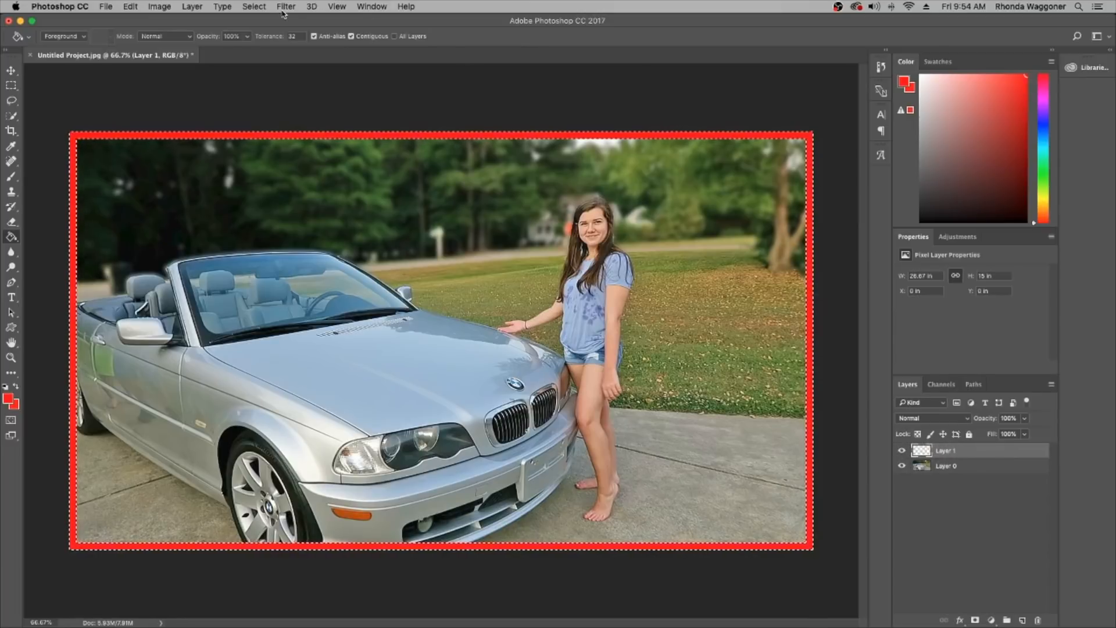
Deselect the border frame and undo the deselection
{"action": "left_click", "coordinate": [258, 6]}
{"action": "left_click", "coordinate": [265, 31]}
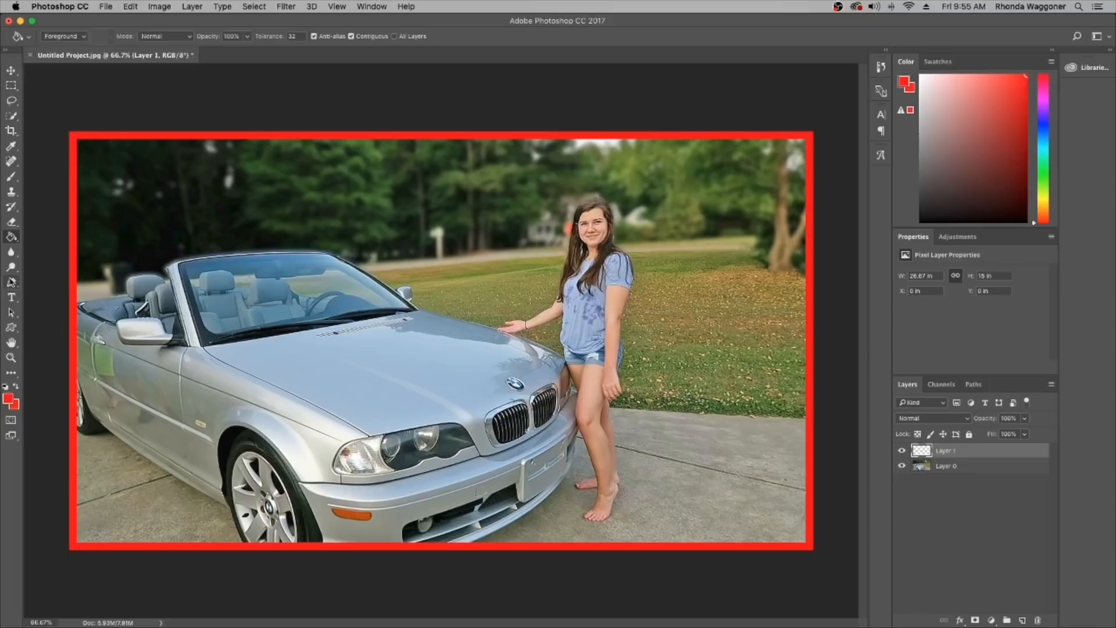
{"action": "key", "text": "super+z"}
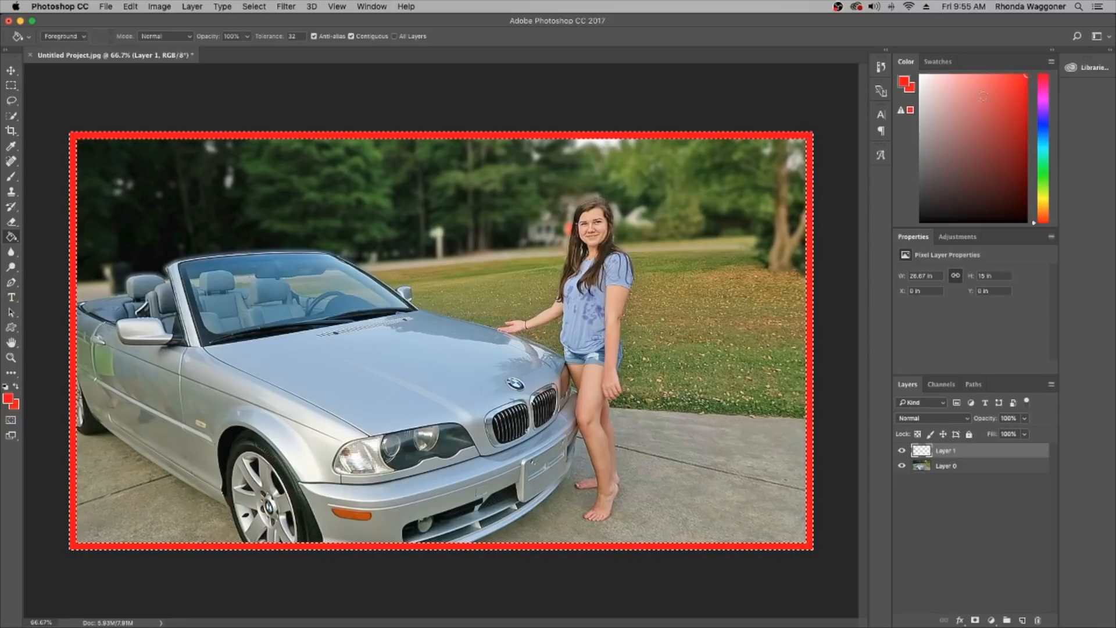
Step back through the layer changes, recolor the border frame yellow on Layer 1 and deselect it
{"action": "left_click", "coordinate": [1042, 201]}
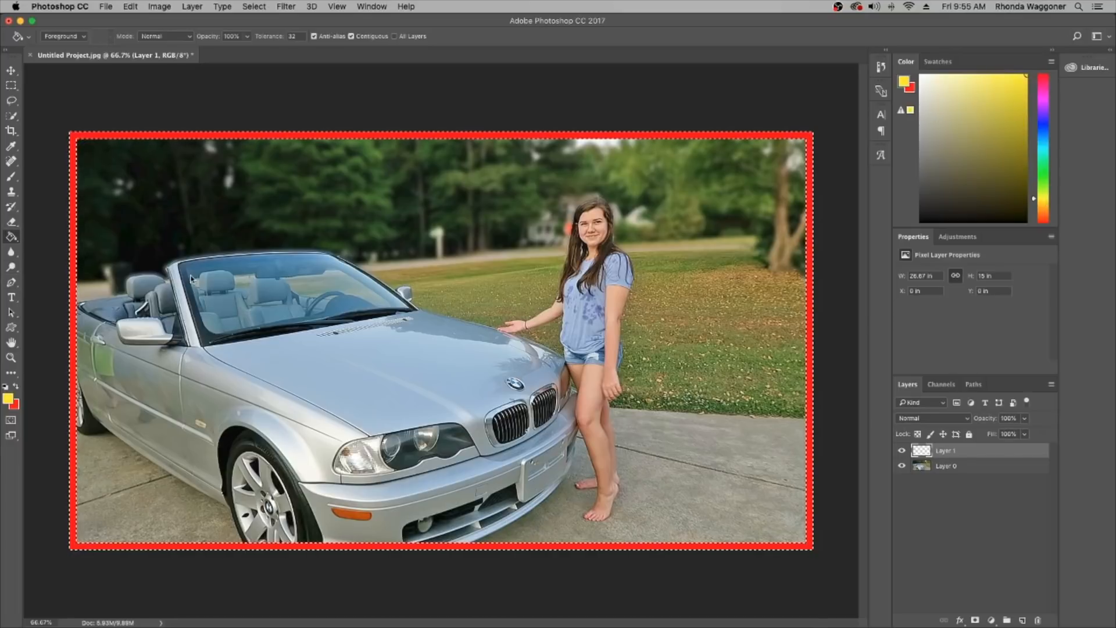
{"action": "key", "text": "super+alt+z"}
{"action": "key", "text": "super+alt+z"}
{"action": "key", "text": "super+alt+z"}
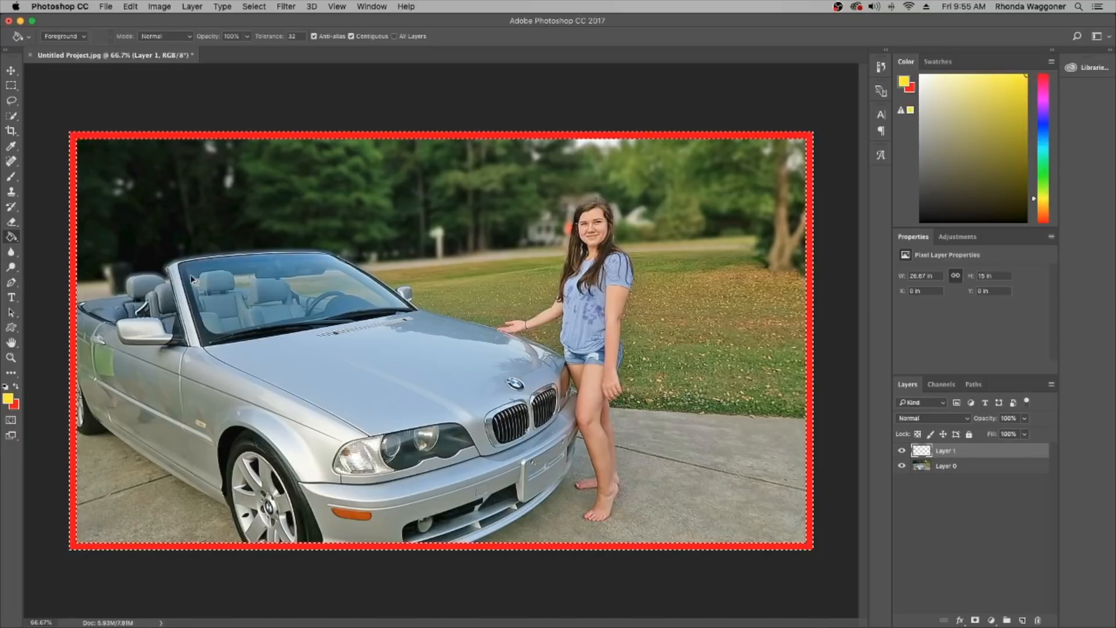
{"action": "left_click", "coordinate": [471, 207]}
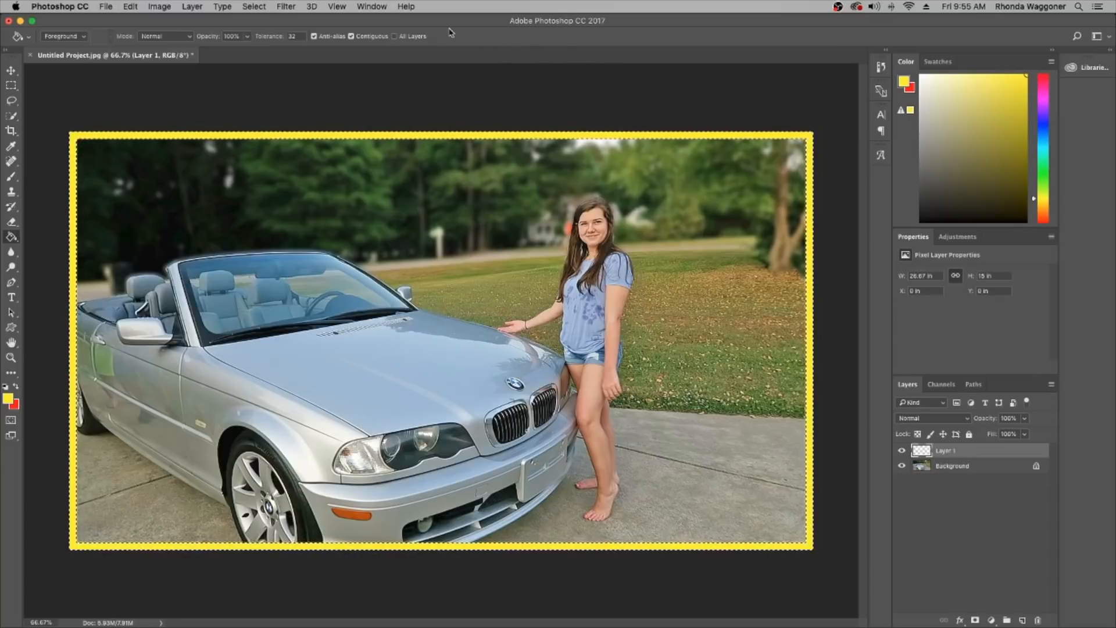
{"action": "left_click", "coordinate": [286, 7]}
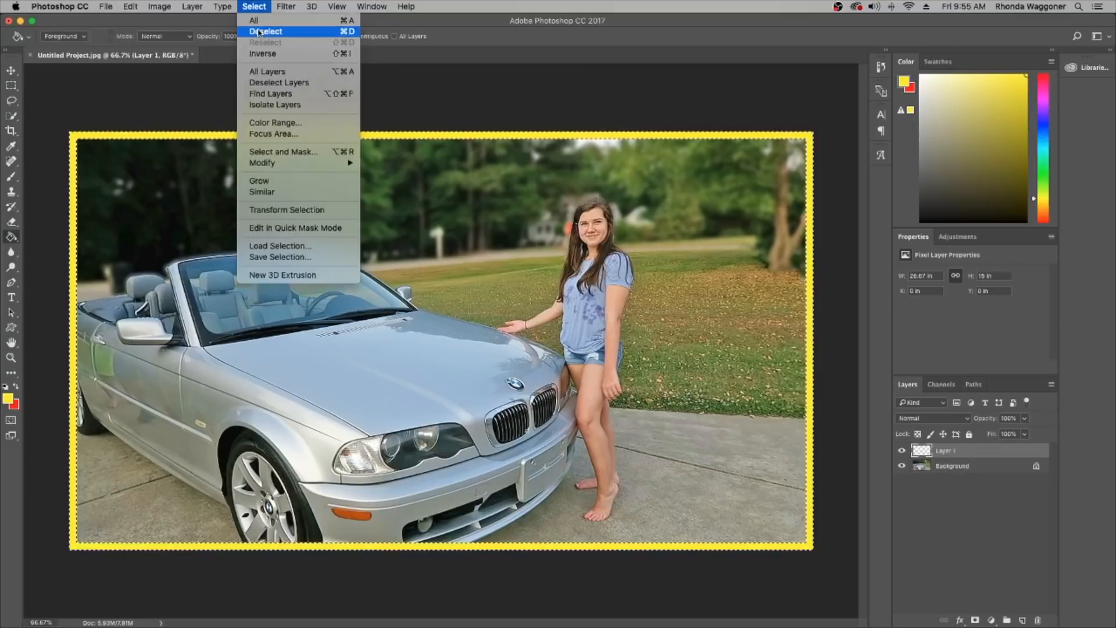
{"action": "left_click", "coordinate": [261, 32]}
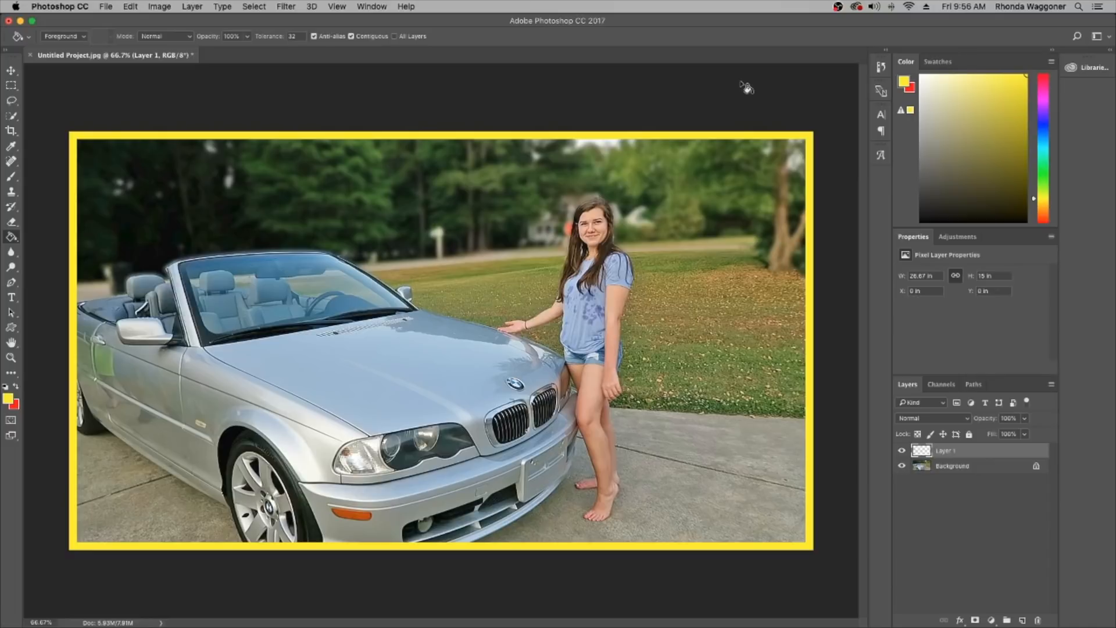
Add the text "New Car!" in yellow over the trees above the car
{"action": "left_click", "coordinate": [12, 300]}
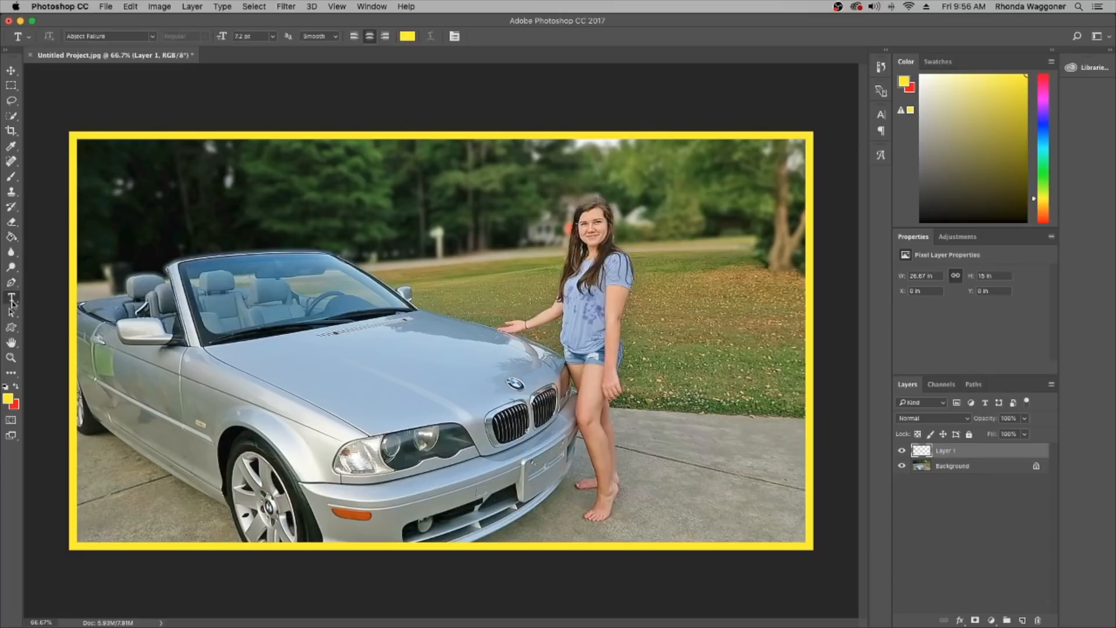
{"action": "left_click", "coordinate": [228, 201]}
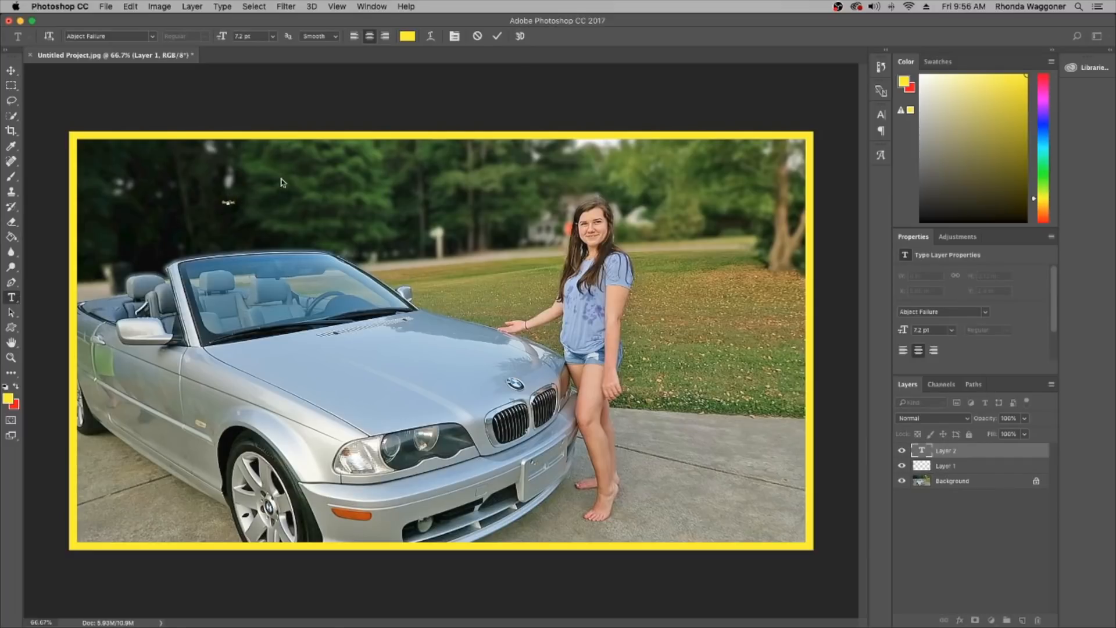
{"action": "left_click", "coordinate": [499, 36]}
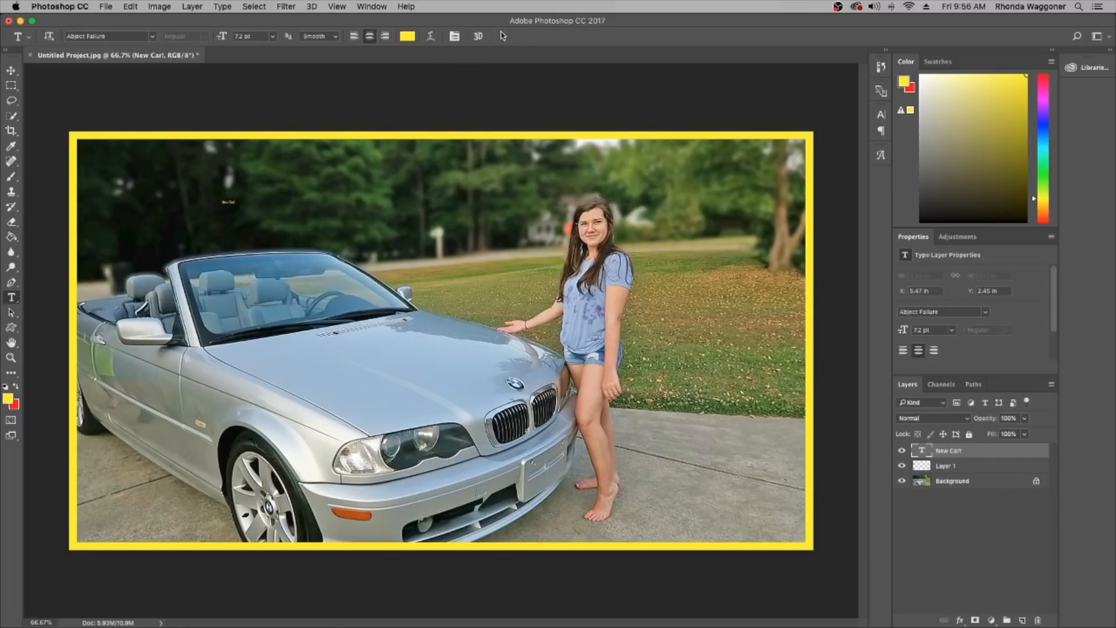
Enlarge the "New Car!" text with Free Transform to about 213 pt and place it above the car, beside the woman
{"action": "key", "text": "super+t"}
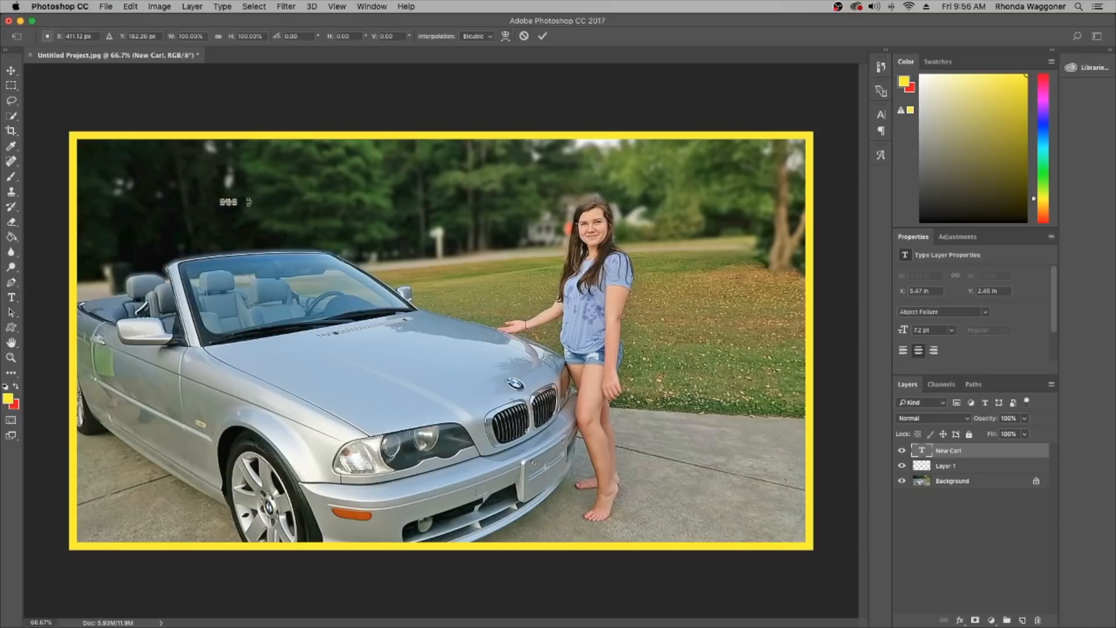
{"action": "left_click_drag", "start_coordinate": [240, 202], "coordinate": [483, 142]}
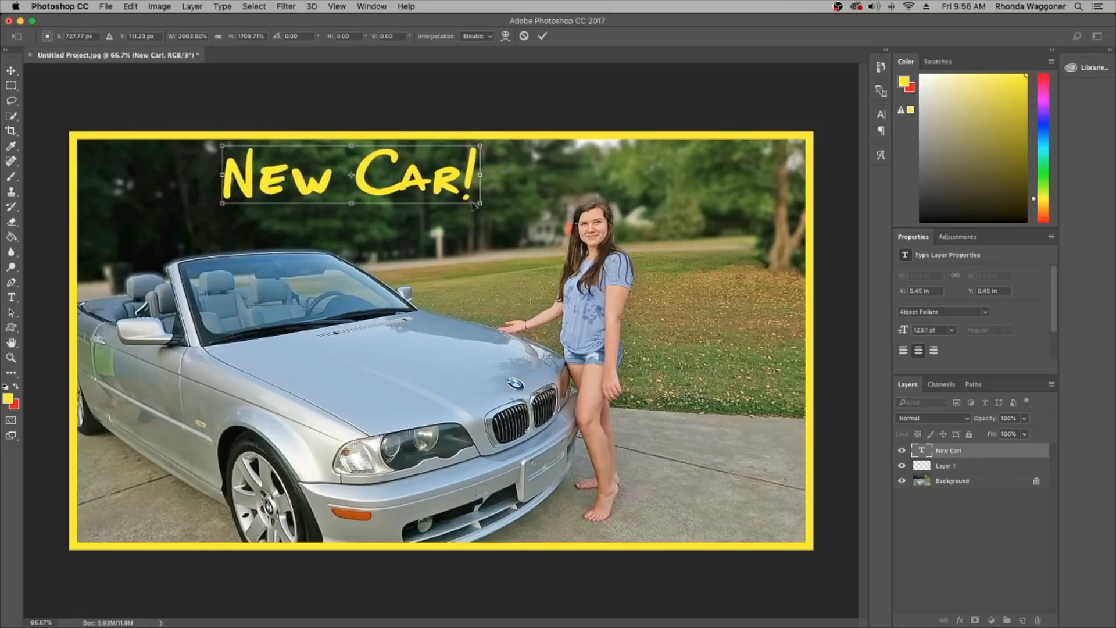
{"action": "left_click_drag", "start_coordinate": [480, 203], "coordinate": [520, 246]}
{"action": "left_click_drag", "start_coordinate": [441, 203], "coordinate": [470, 201]}
{"action": "left_click", "coordinate": [543, 36]}
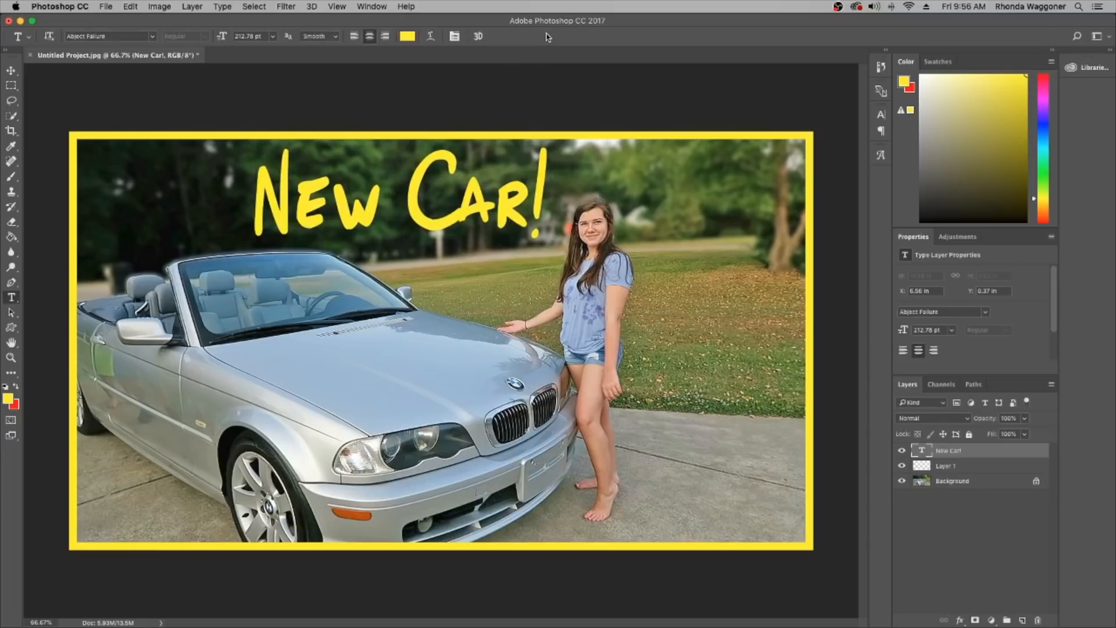
Try several hues for the "New Car!" text and set its color to blue (0006ff)
{"action": "left_click", "coordinate": [408, 39]}
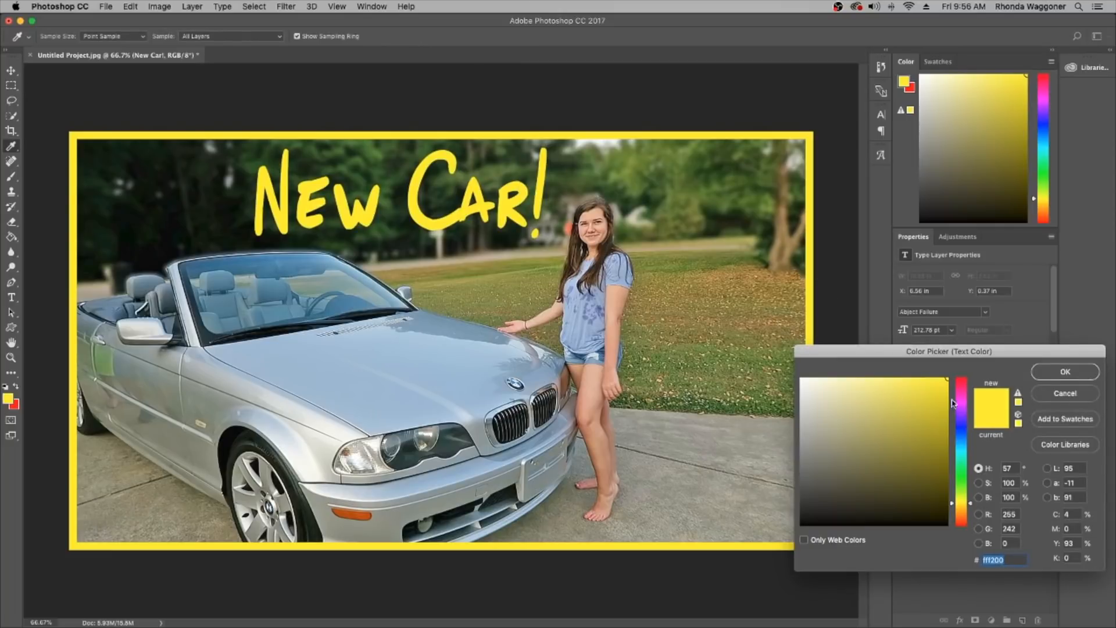
{"action": "left_click", "coordinate": [966, 478]}
{"action": "left_click_drag", "start_coordinate": [963, 481], "coordinate": [961, 514]}
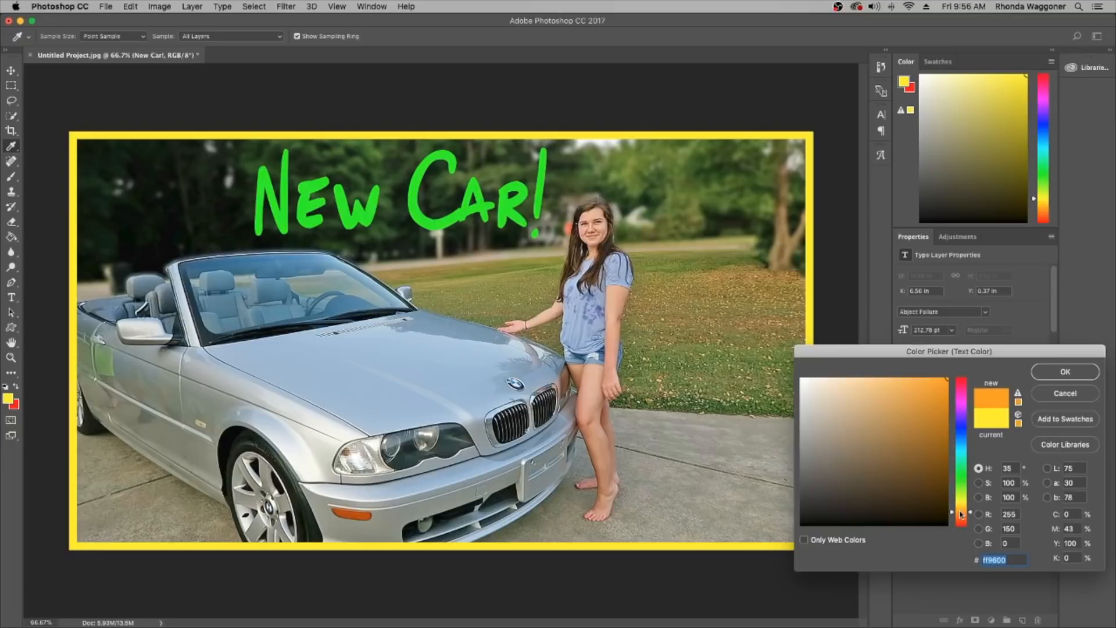
{"action": "left_click", "coordinate": [963, 442]}
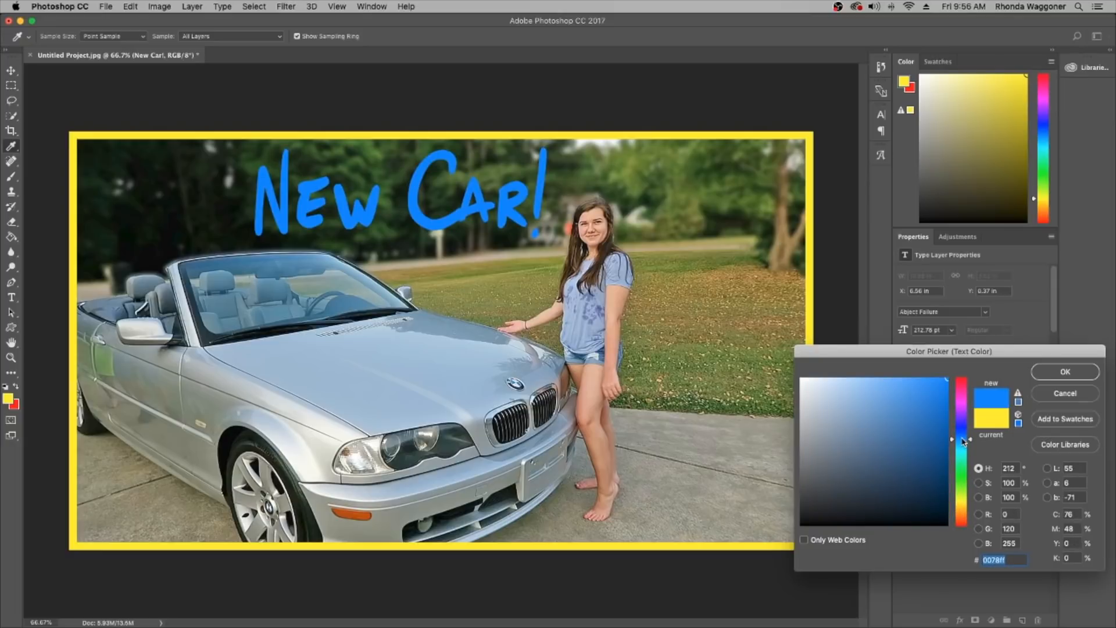
{"action": "left_click", "coordinate": [962, 452]}
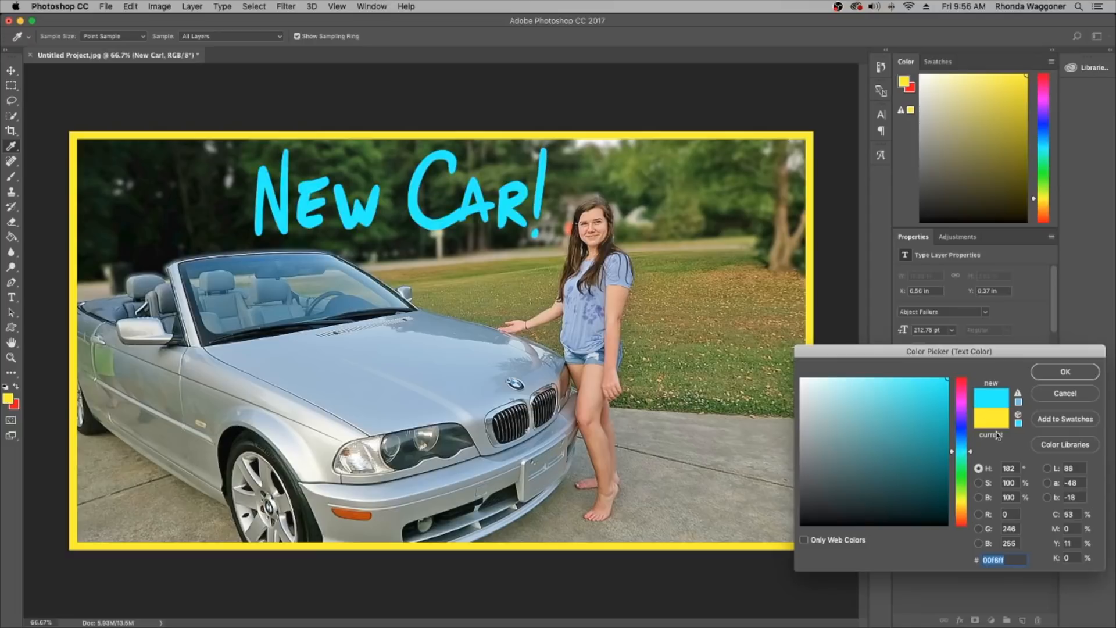
{"action": "left_click", "coordinate": [963, 430]}
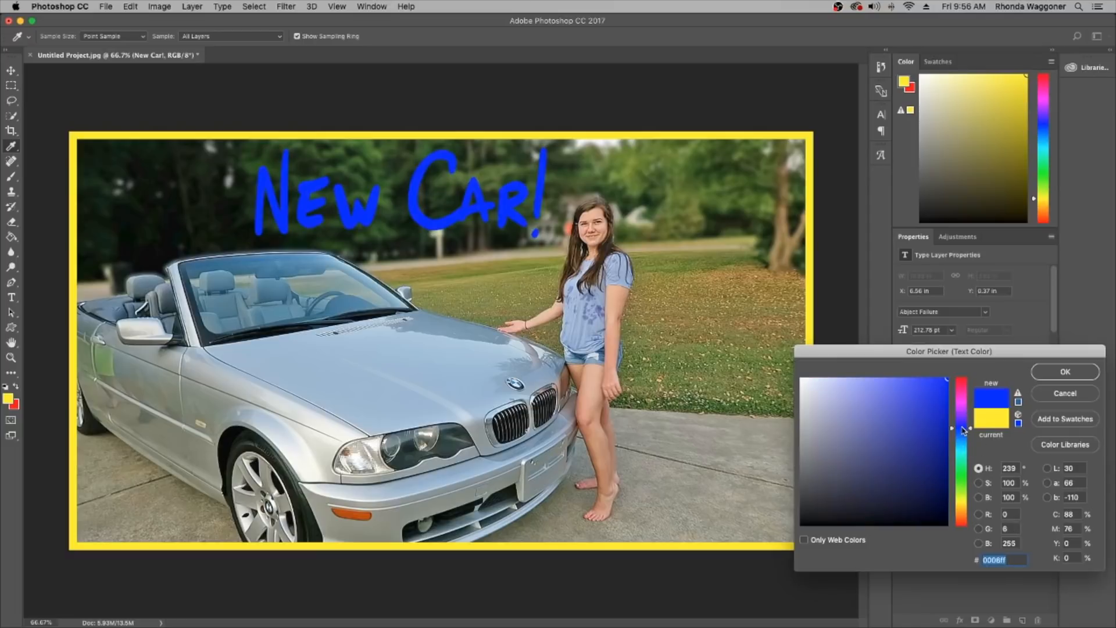
{"action": "left_click", "coordinate": [1066, 372]}
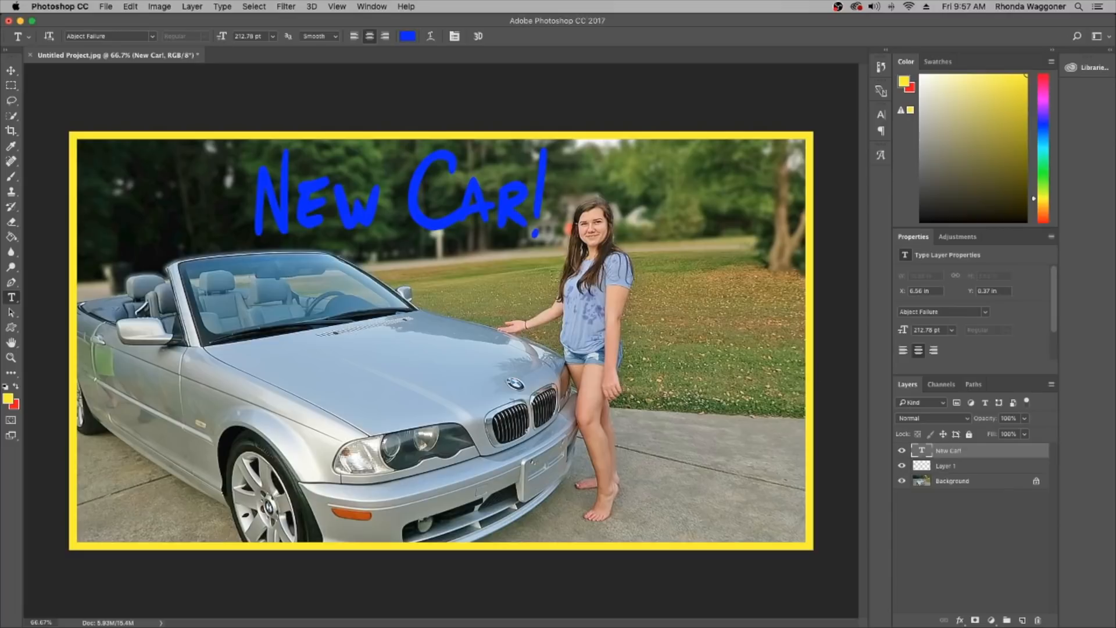
Add a Stroke layer style to the "New Car!" text with a size of 10 px and white (ffffff) as its color
{"action": "left_click", "coordinate": [960, 621]}
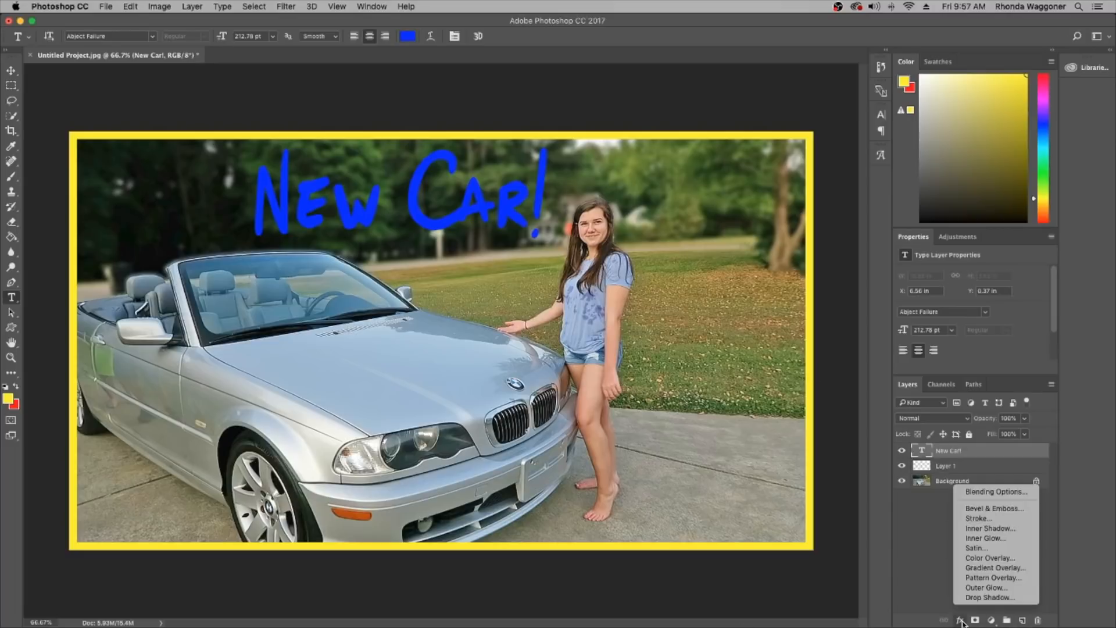
{"action": "left_click", "coordinate": [979, 518]}
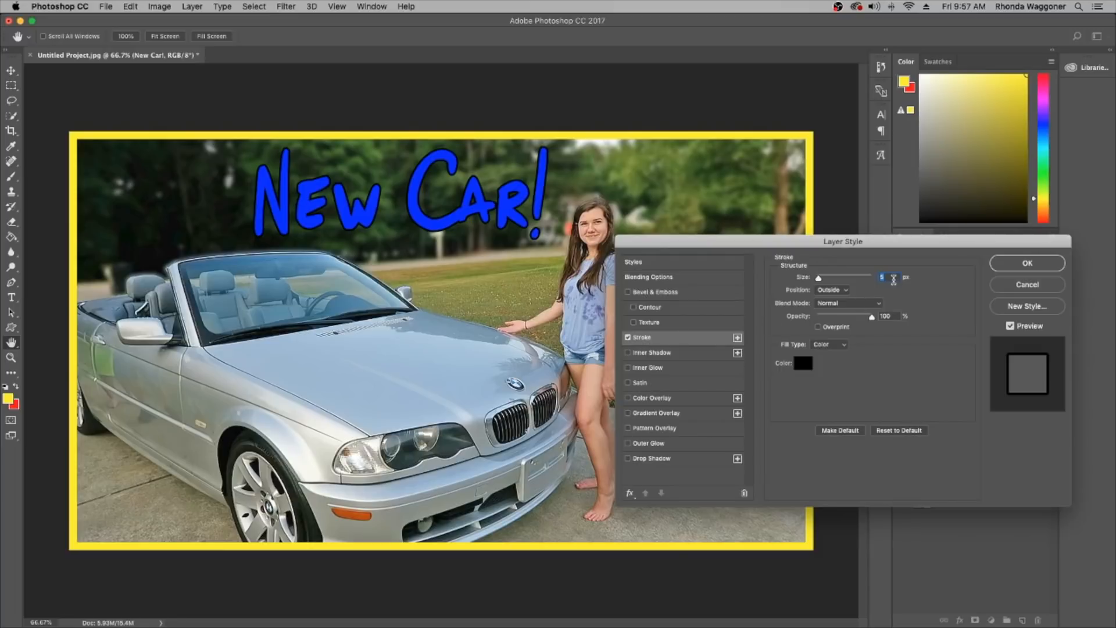
{"action": "type", "text": "10"}
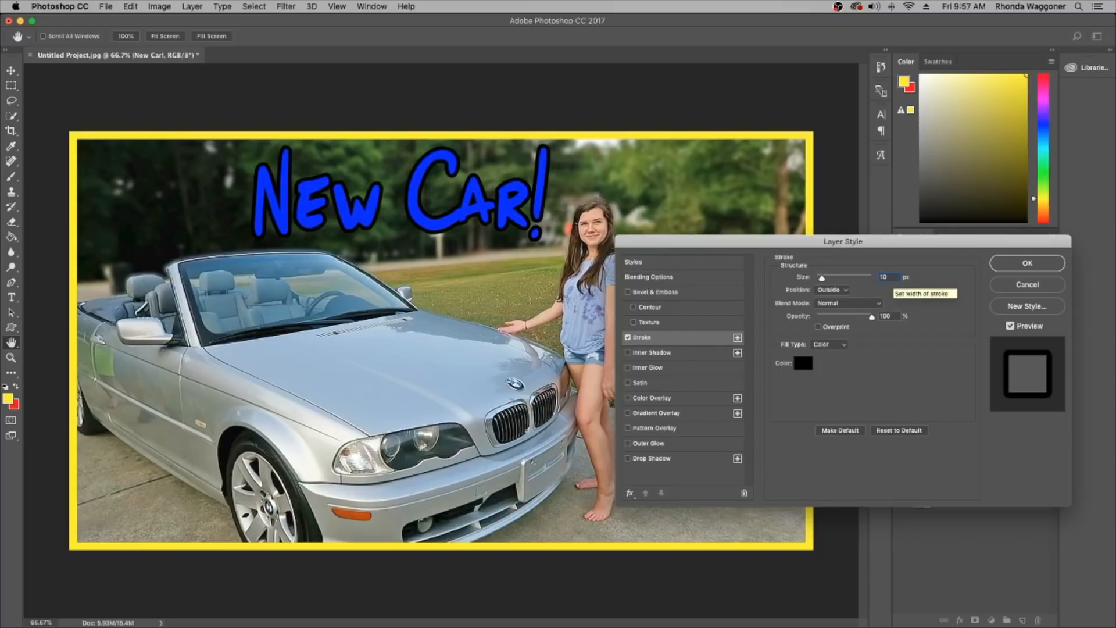
{"action": "left_click", "coordinate": [807, 365]}
{"action": "left_click_drag", "start_coordinate": [828, 406], "coordinate": [767, 350]}
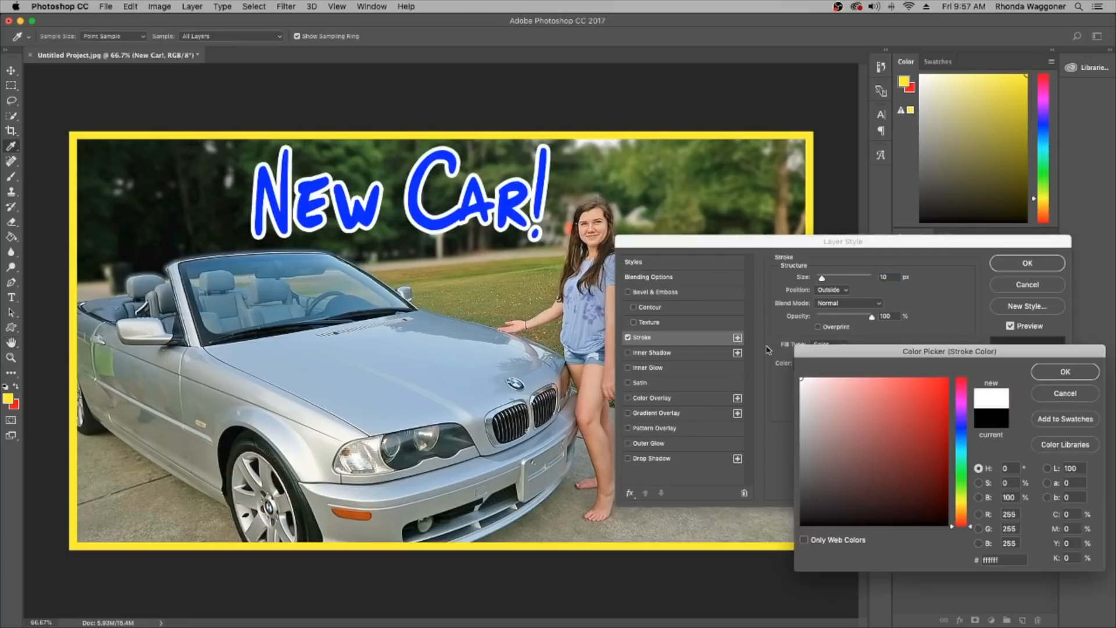
{"action": "left_click", "coordinate": [948, 526]}
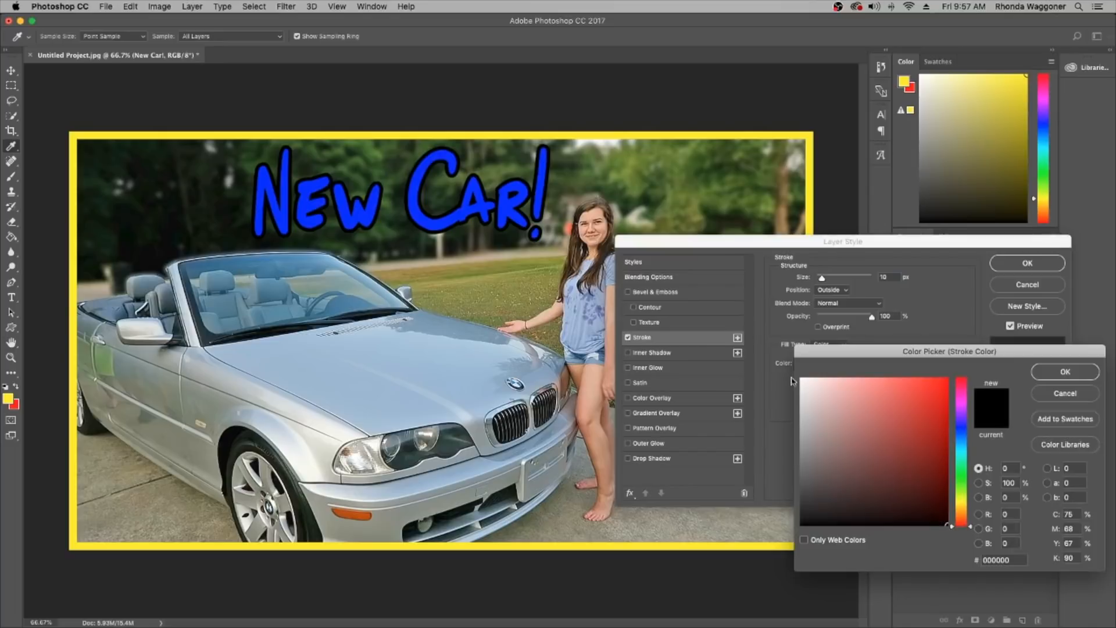
{"action": "left_click_drag", "start_coordinate": [807, 385], "coordinate": [772, 345]}
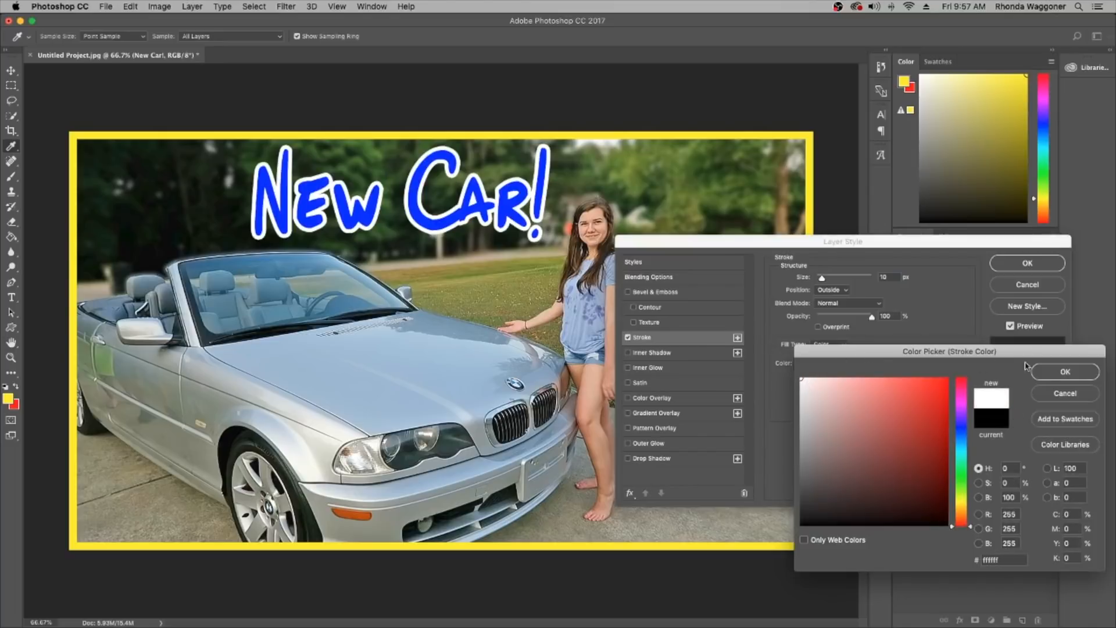
{"action": "left_click", "coordinate": [1053, 372]}
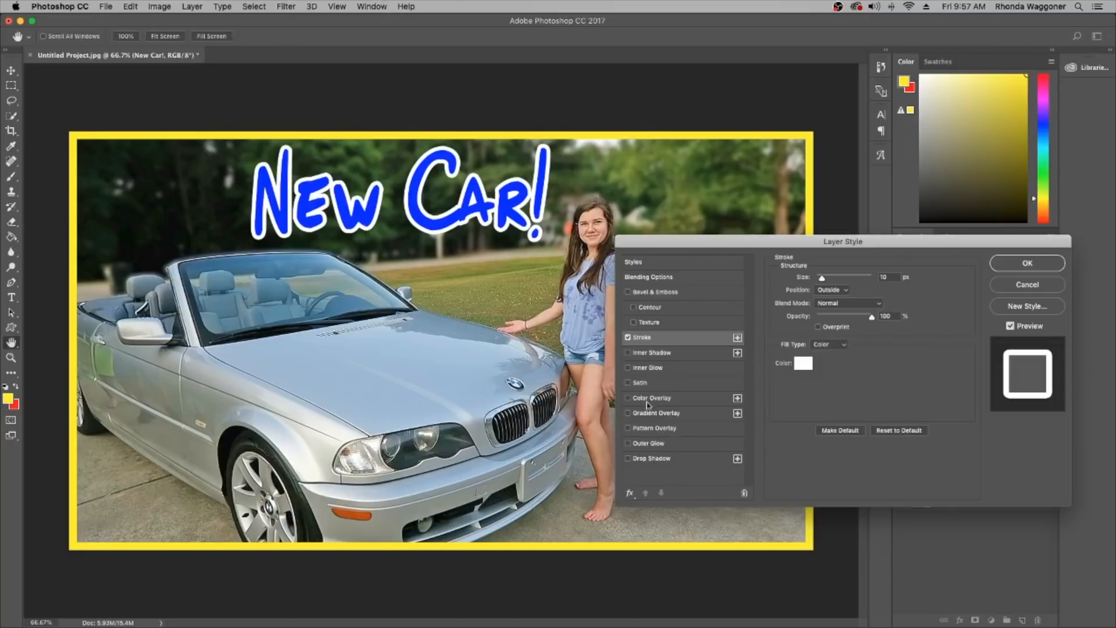
Add a Drop Shadow layer style to the "New Car!" text and set its angle to -82°
{"action": "left_click", "coordinate": [628, 459]}
{"action": "left_click", "coordinate": [639, 458]}
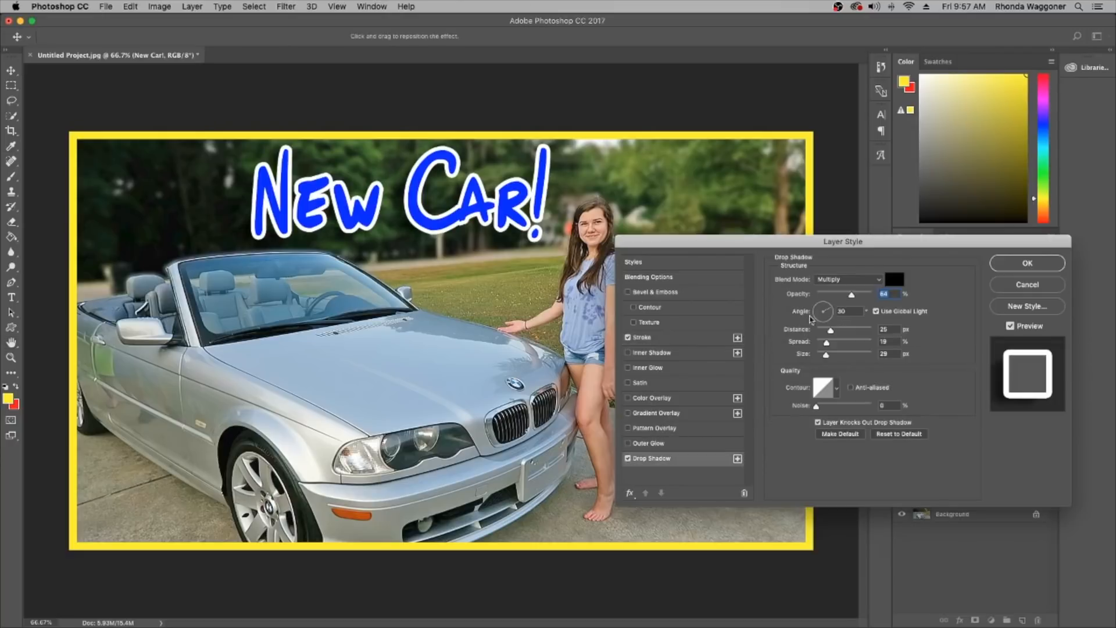
{"action": "left_click_drag", "start_coordinate": [824, 311], "coordinate": [817, 314]}
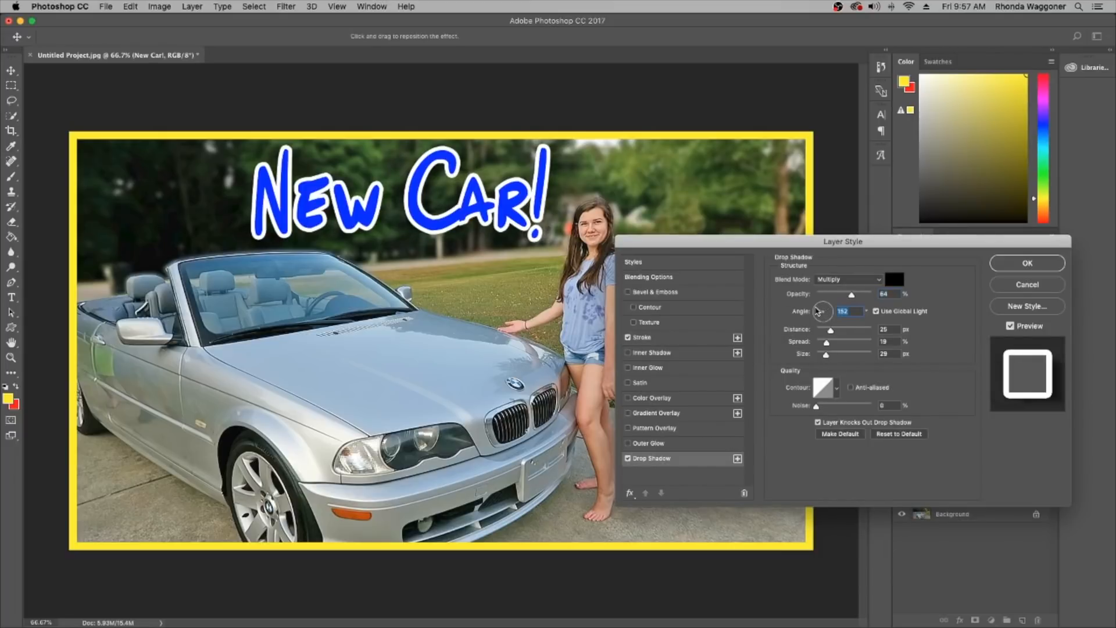
{"action": "left_click_drag", "start_coordinate": [817, 315], "coordinate": [826, 323]}
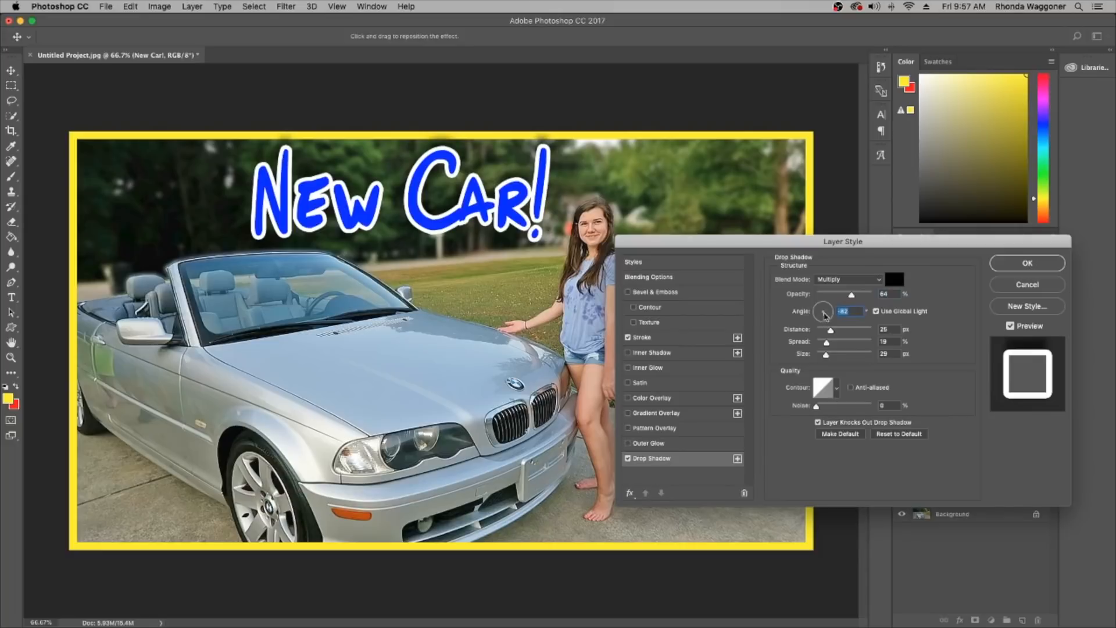
{"action": "left_click", "coordinate": [1027, 264]}
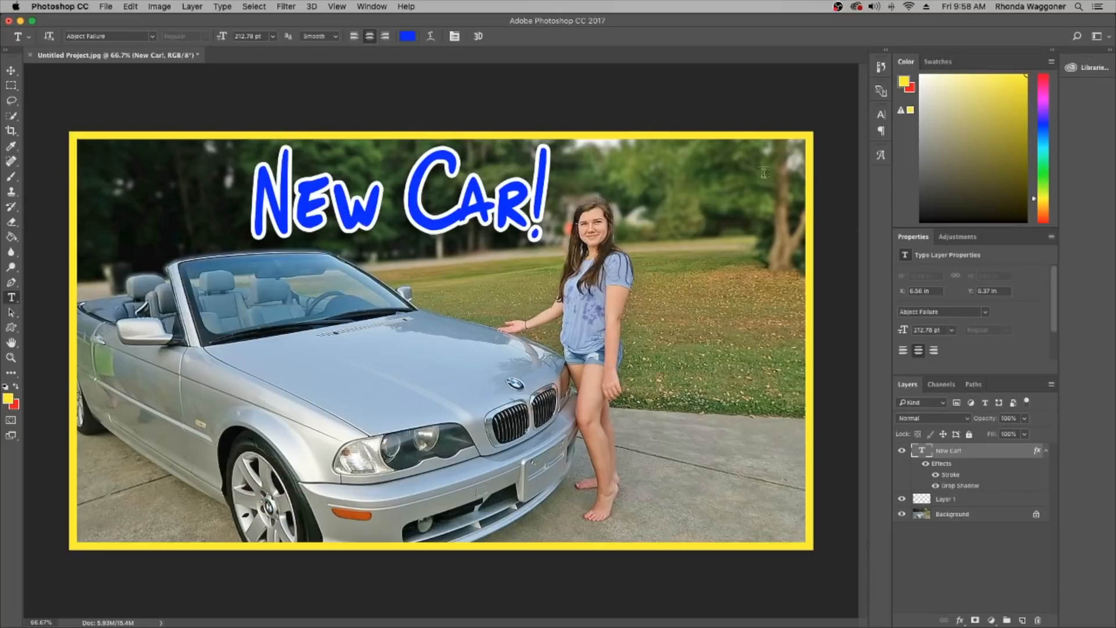
Preview alternative fonts on the "New Car!" text by going through the list of installed fonts
{"action": "left_click", "coordinate": [152, 38]}
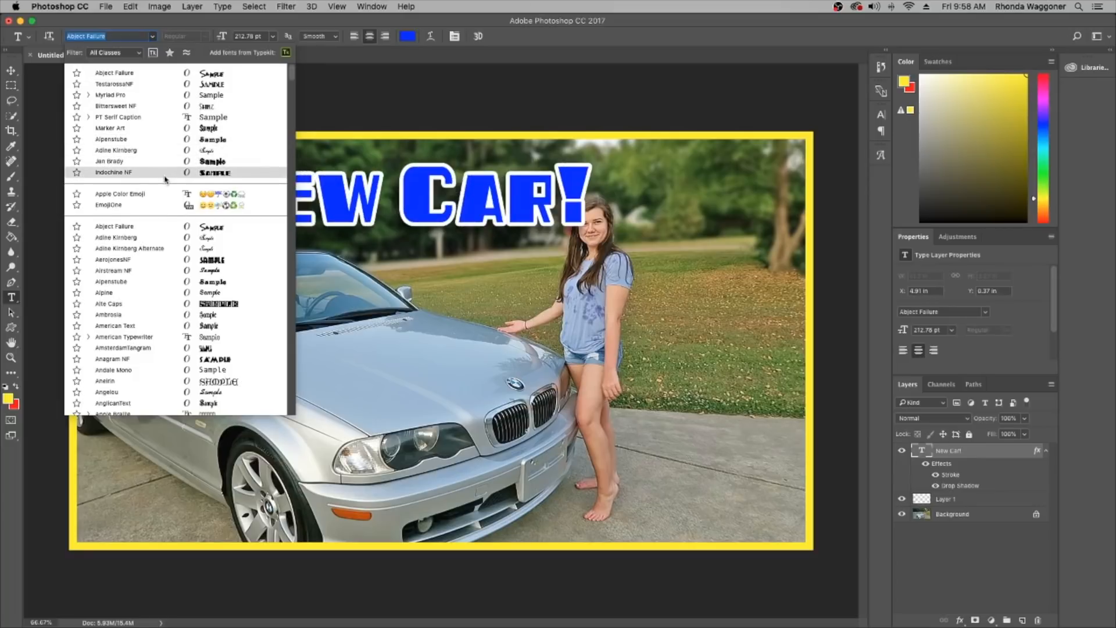
{"action": "scroll", "coordinate": [170, 285], "scroll_direction": "down", "scroll_amount": 5}
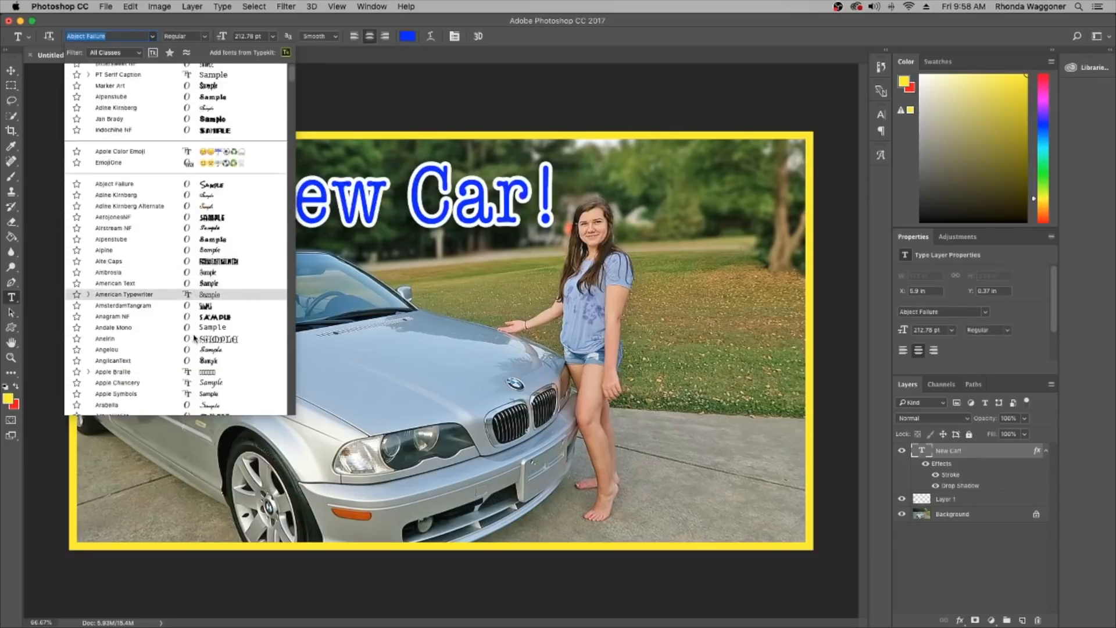
{"action": "scroll", "coordinate": [196, 337], "scroll_direction": "down", "scroll_amount": 8}
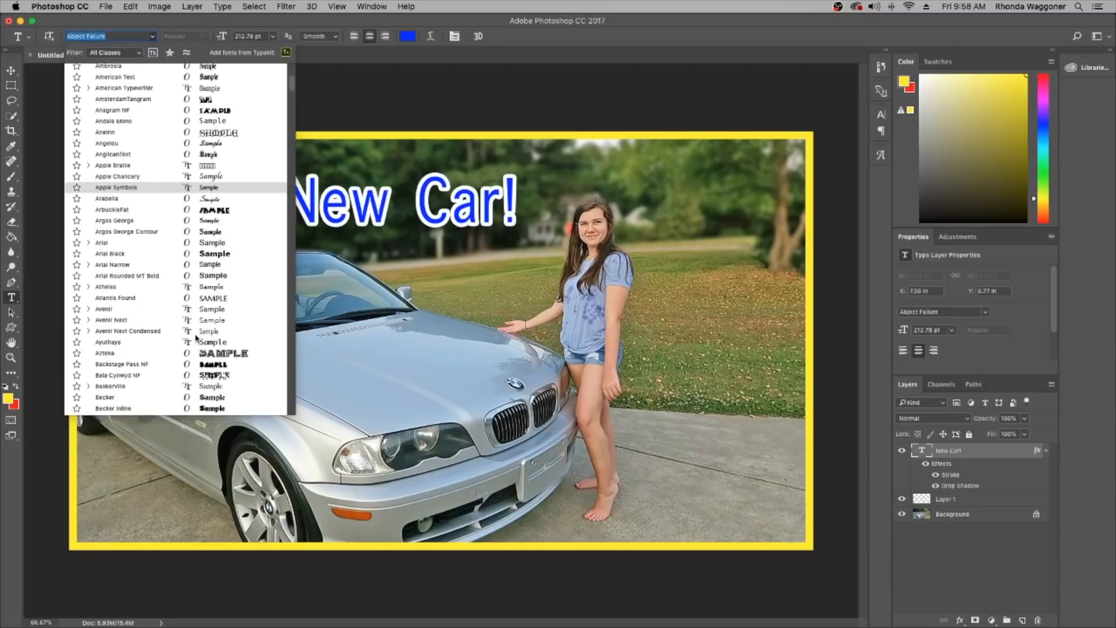
{"action": "scroll", "coordinate": [196, 337], "scroll_direction": "down", "scroll_amount": 4}
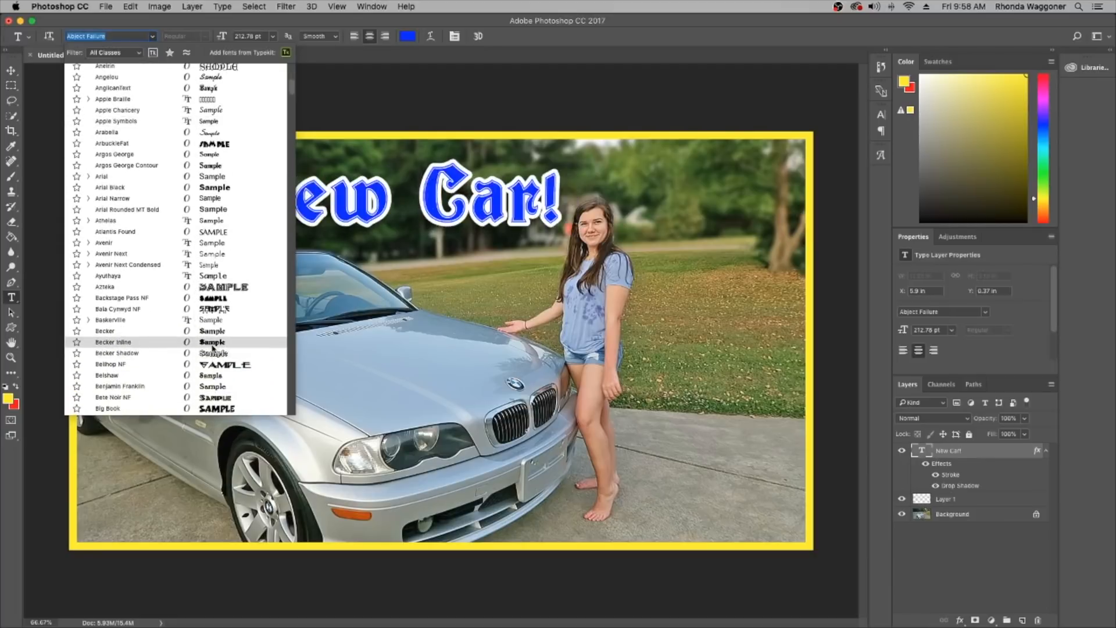
{"action": "scroll", "coordinate": [214, 355], "scroll_direction": "down", "scroll_amount": 4}
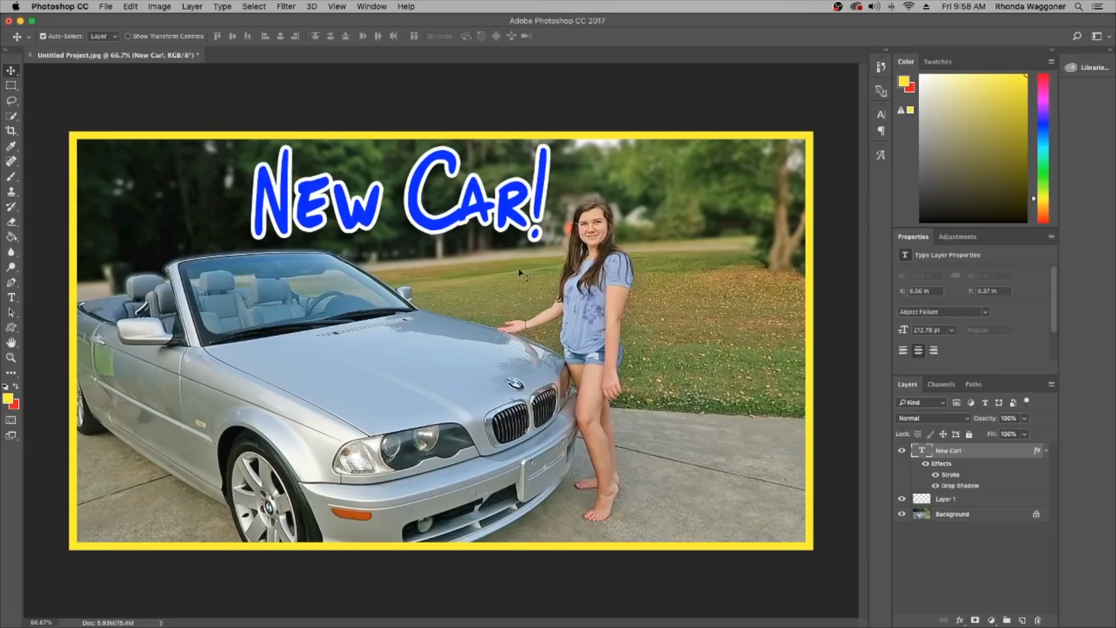
Switch to Safari, search Google for "car png" and show the image results
{"action": "left_click", "coordinate": [1105, 221]}
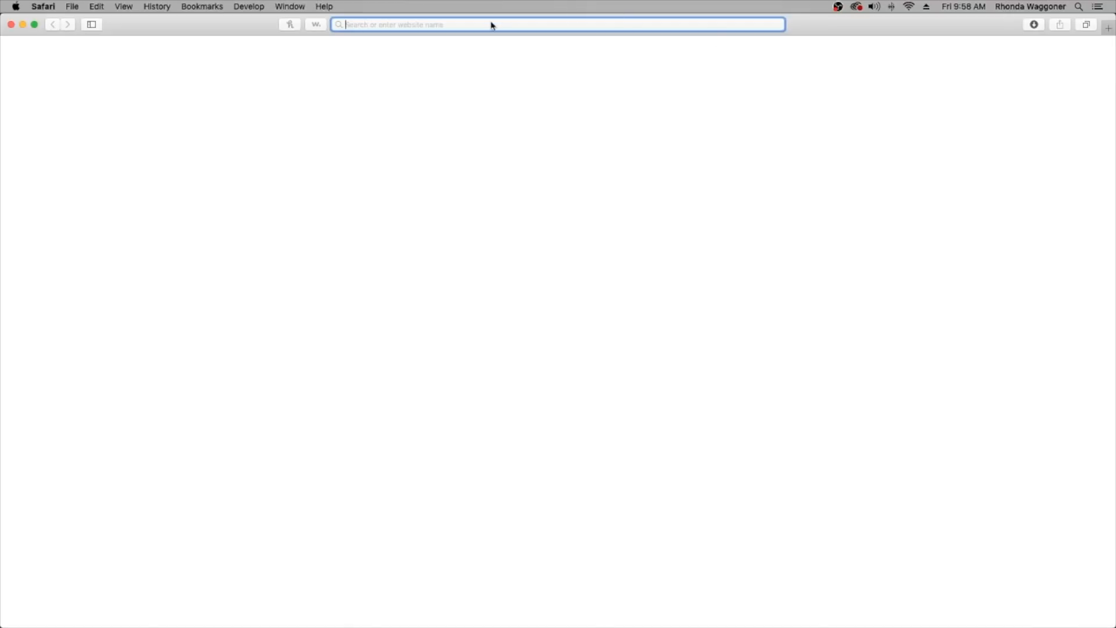
{"action": "type", "text": "car"}
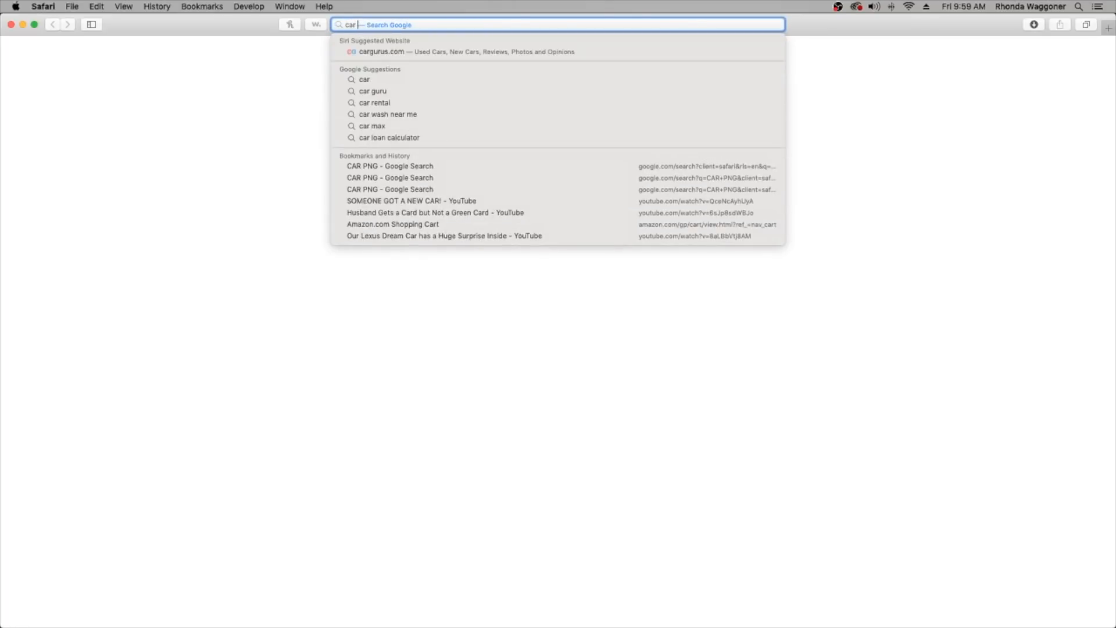
{"action": "type", "text": " png"}
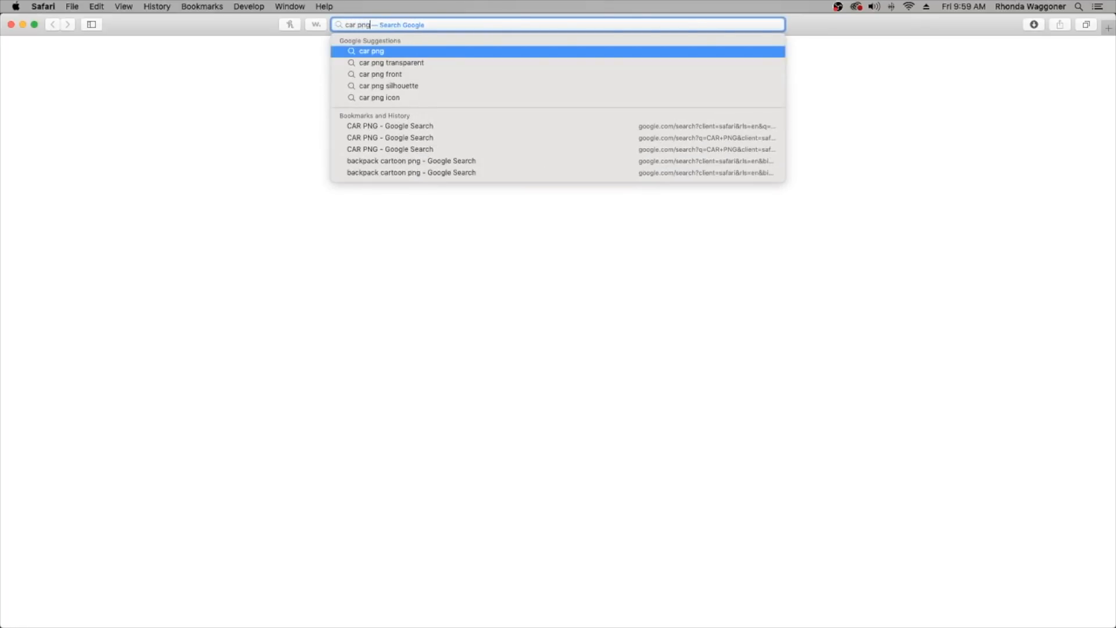
{"action": "key", "text": "Return"}
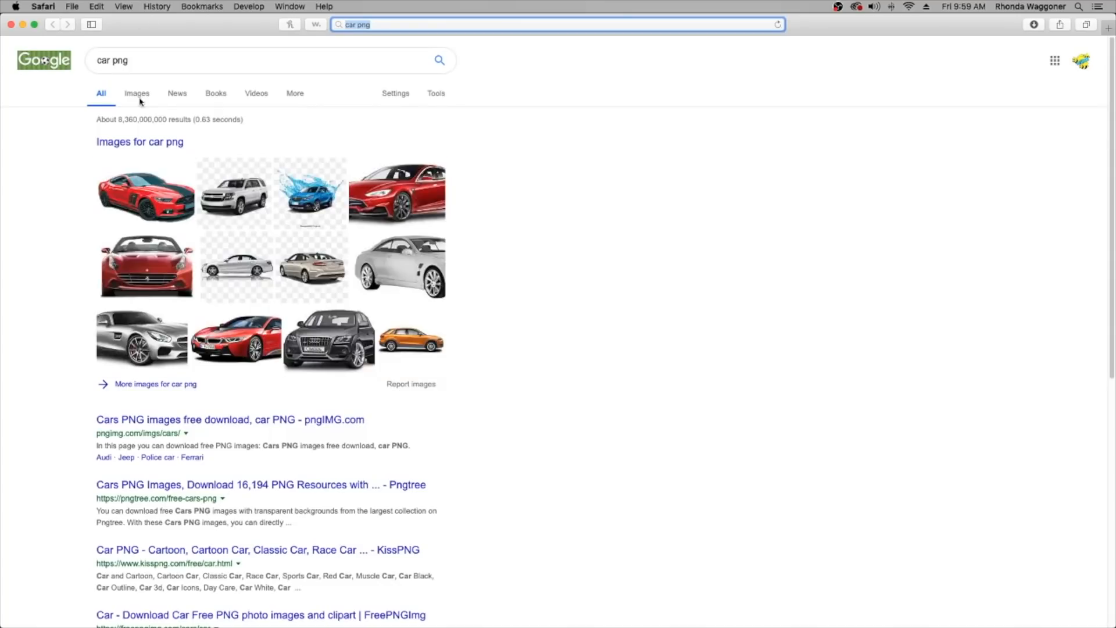
{"action": "left_click", "coordinate": [139, 96]}
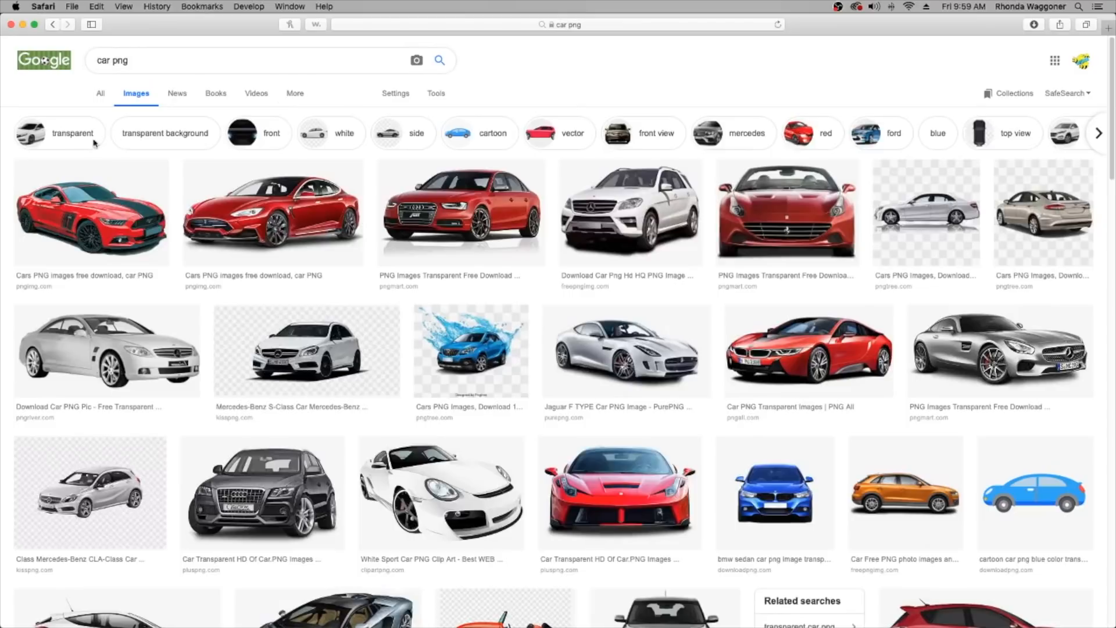
Bring the red Tesla PNG from the image results into the Photoshop document, accepting the color profile conversion
{"action": "left_click", "coordinate": [274, 212]}
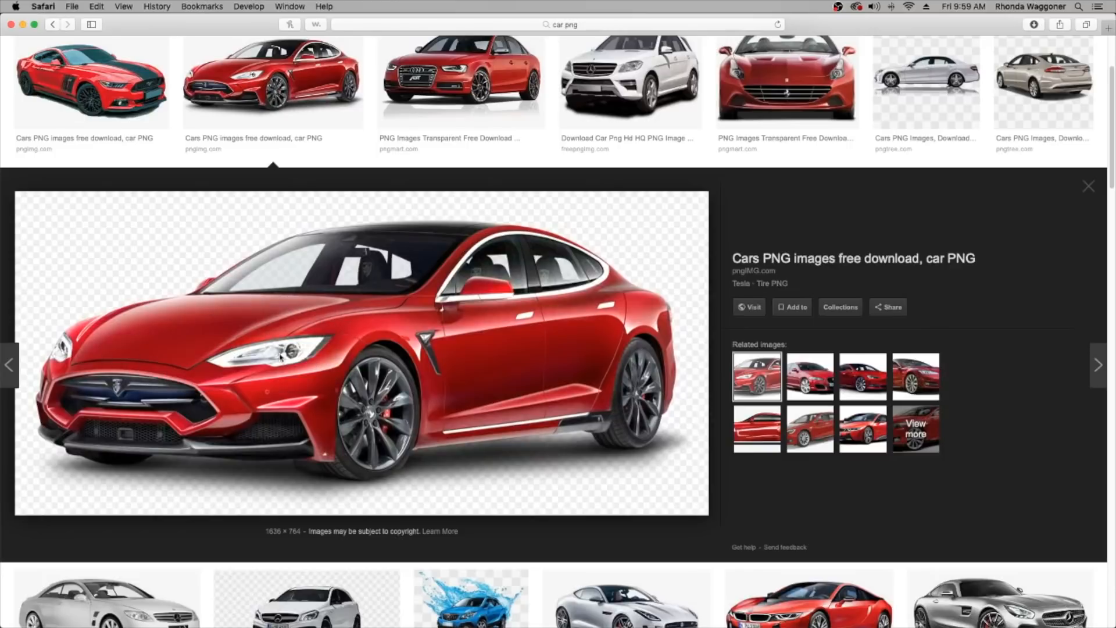
{"action": "left_click_drag", "start_coordinate": [185, 28], "coordinate": [789, 89]}
{"action": "left_click_drag", "start_coordinate": [850, 418], "coordinate": [451, 421]}
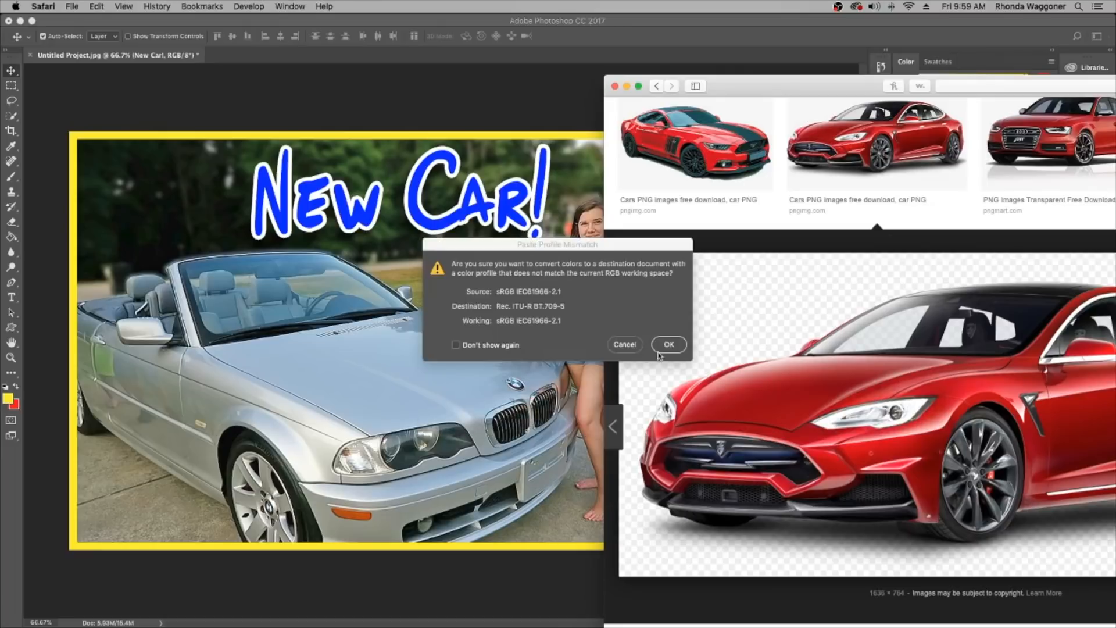
{"action": "left_click", "coordinate": [663, 349]}
{"action": "left_click", "coordinate": [670, 344]}
{"action": "left_click_drag", "start_coordinate": [581, 384], "coordinate": [578, 338]}
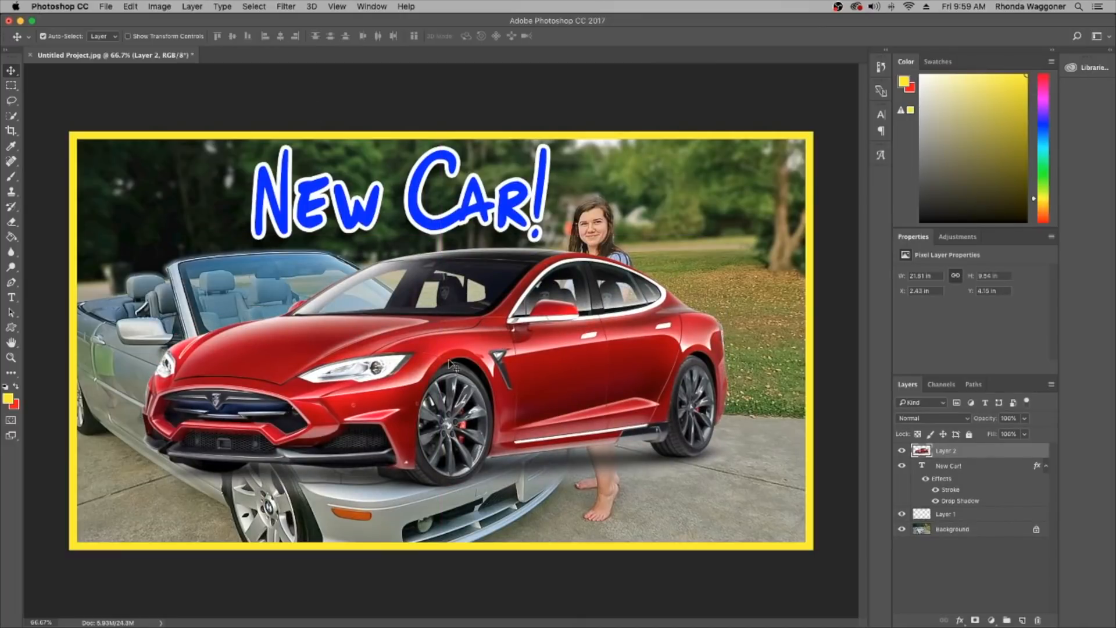
Flip the red car horizontally with Free Transform and move it over the silver car
{"action": "key", "text": "ctrl+t"}
{"action": "right_click", "coordinate": [444, 383]}
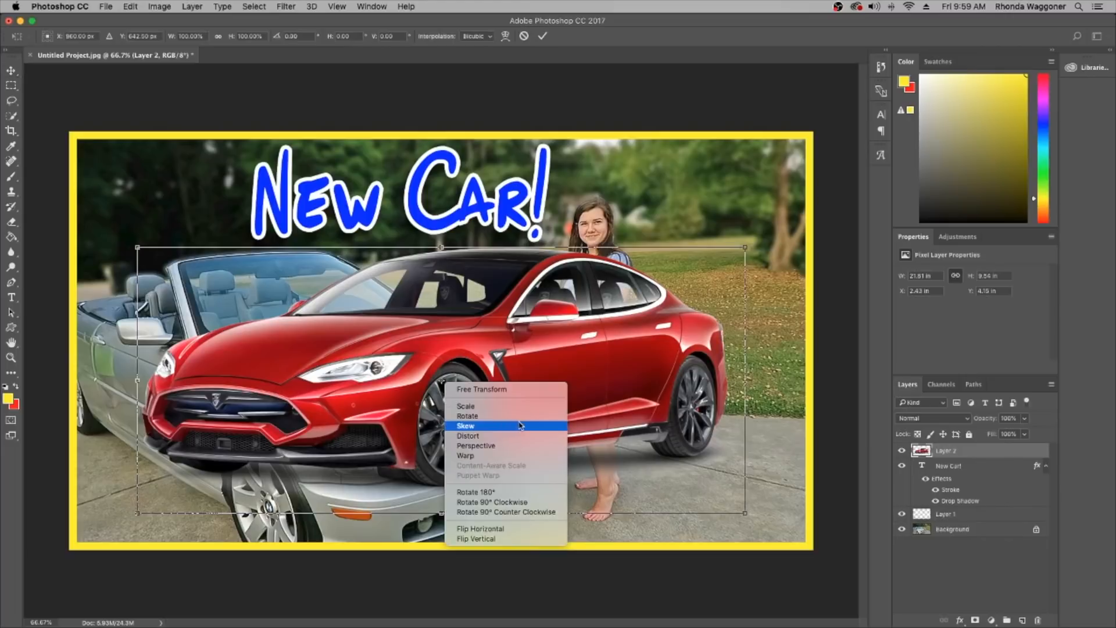
{"action": "left_click", "coordinate": [498, 528]}
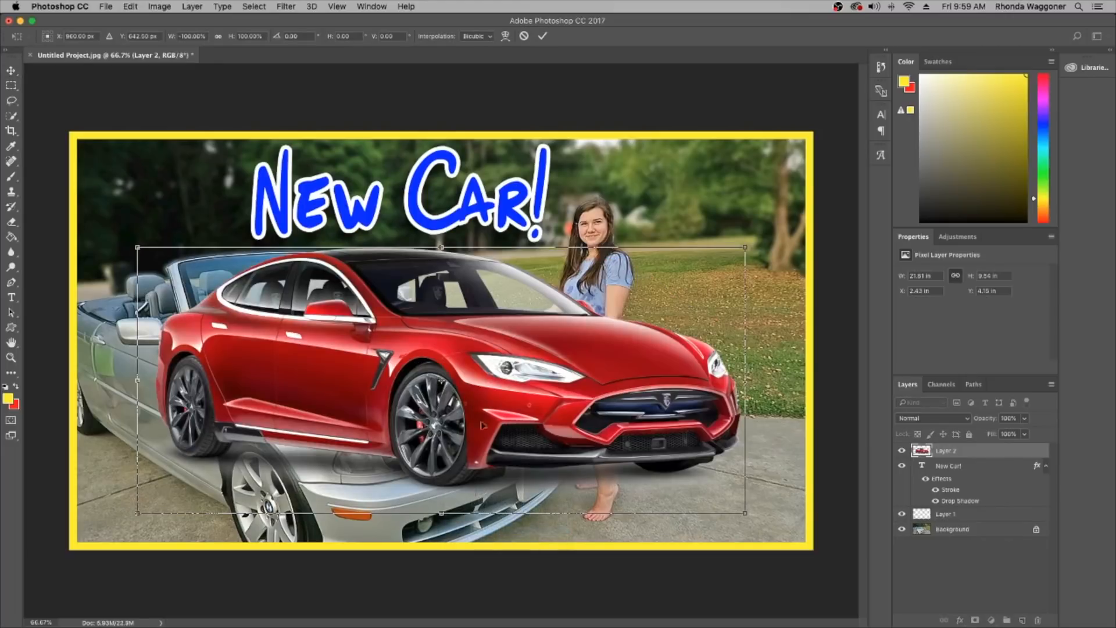
{"action": "left_click_drag", "start_coordinate": [291, 340], "coordinate": [211, 301]}
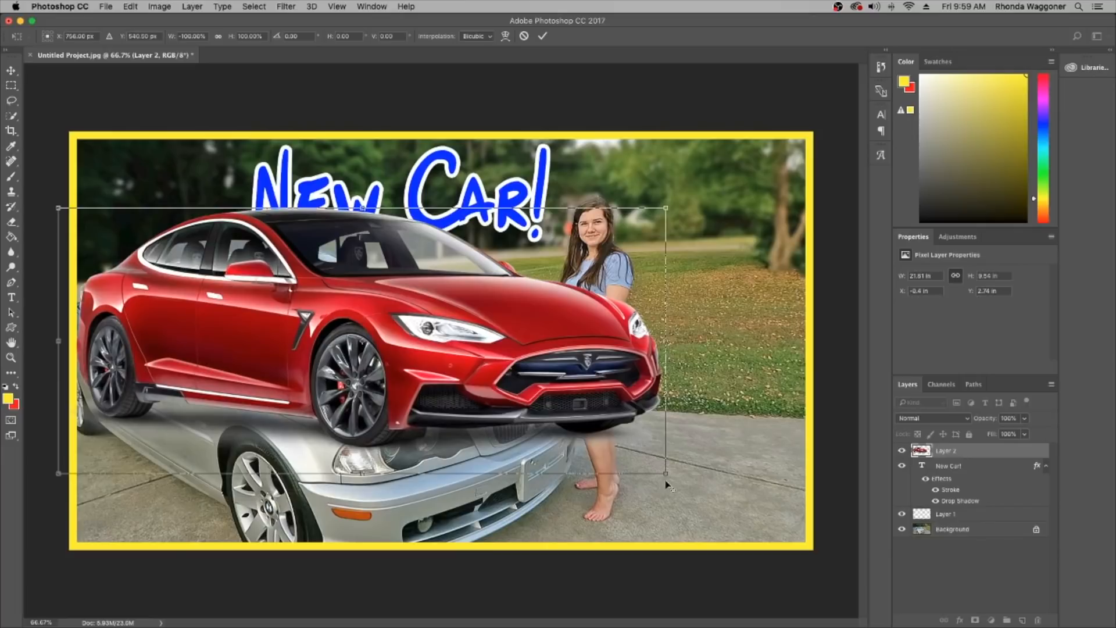
{"action": "left_click_drag", "start_coordinate": [668, 475], "coordinate": [594, 504]}
{"action": "key", "text": "super+z"}
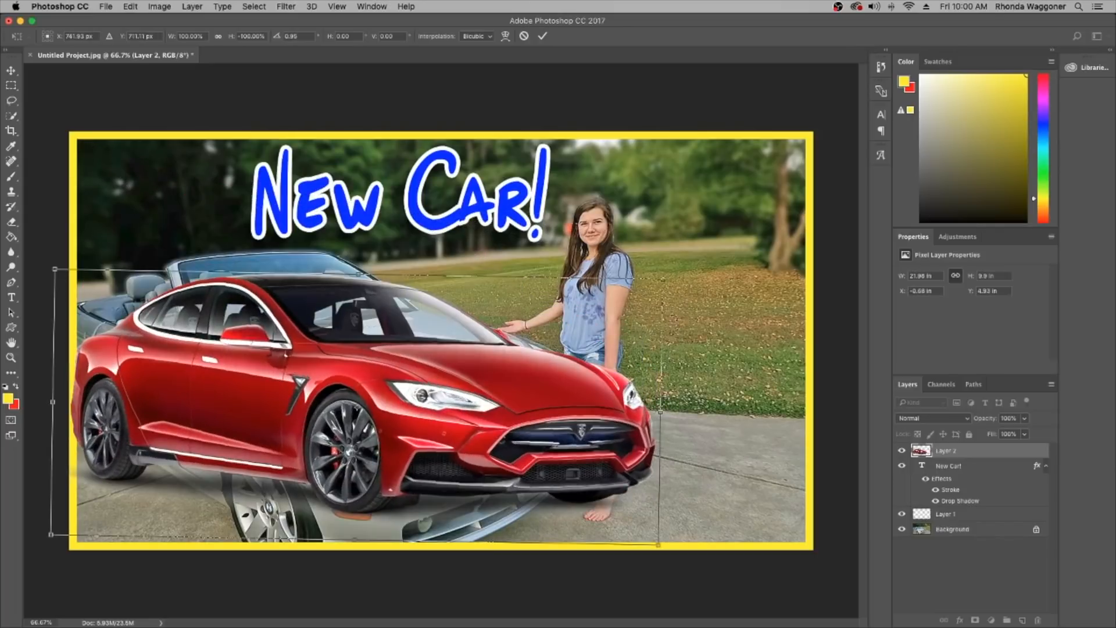
Try to skew the flipped red car by its upper corner near the woman, and cancel the whole transform
{"action": "right_click", "coordinate": [662, 281]}
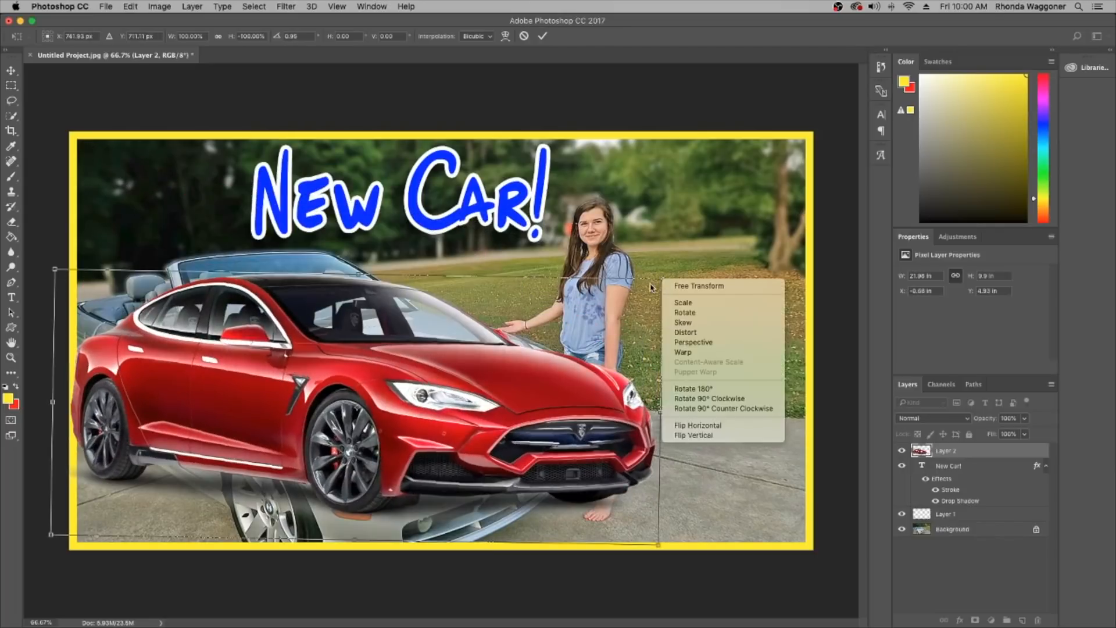
{"action": "left_click", "coordinate": [695, 324]}
{"action": "right_click", "coordinate": [664, 282]}
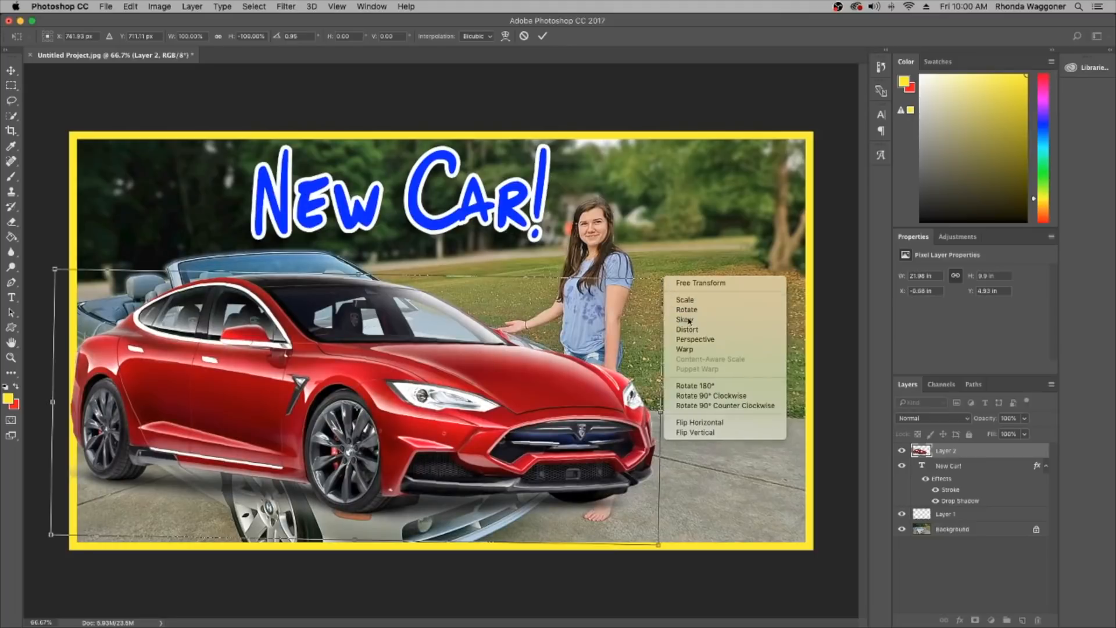
{"action": "left_click", "coordinate": [685, 320]}
{"action": "mouse_move", "coordinate": [665, 280]}
{"action": "left_mouse_down"}
{"action": "mouse_move", "coordinate": [571, 245]}
{"action": "mouse_move", "coordinate": [654, 263]}
{"action": "mouse_move", "coordinate": [731, 261]}
{"action": "mouse_move", "coordinate": [640, 262]}
{"action": "mouse_move", "coordinate": [680, 263]}
{"action": "mouse_move", "coordinate": [668, 265]}
{"action": "left_mouse_up"}
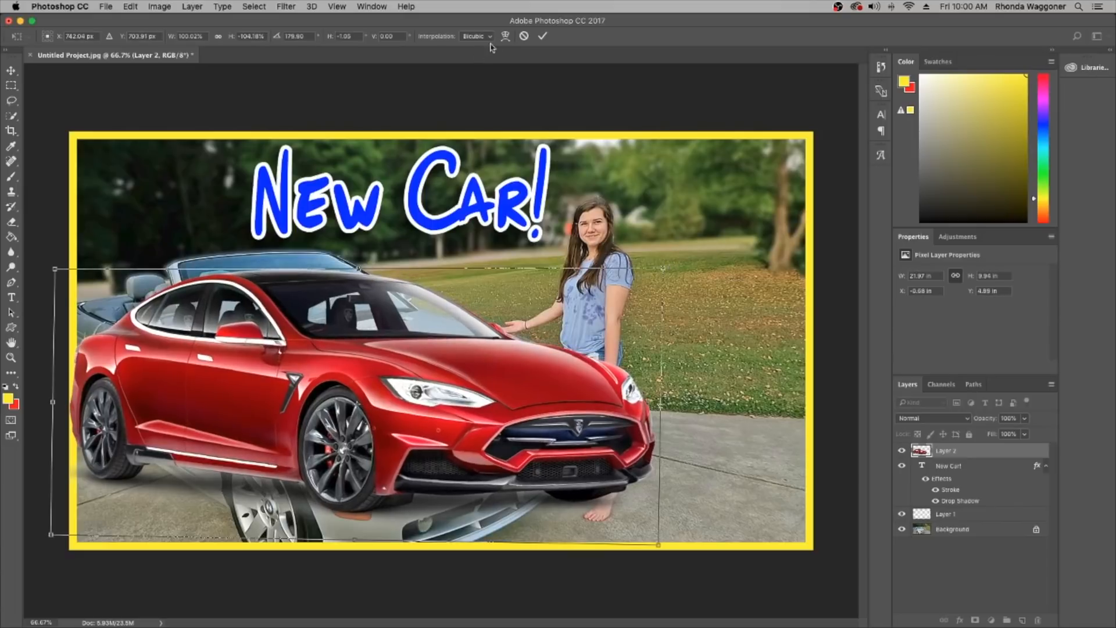
{"action": "left_click", "coordinate": [522, 39]}
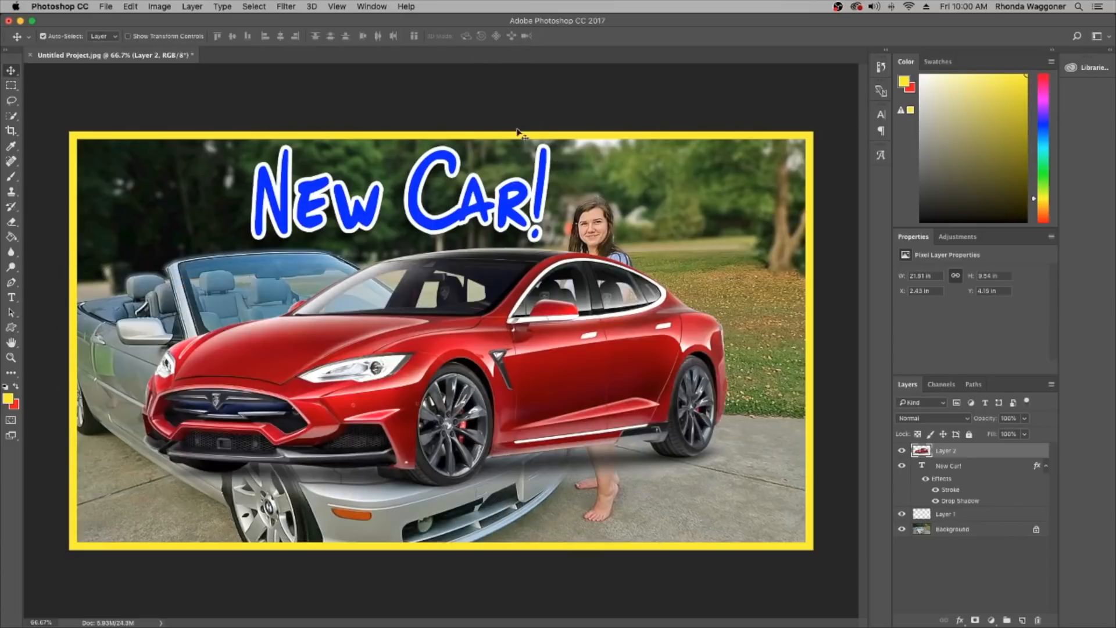
Scale the red car down to about 26% and place it on the driveway beside the woman's feet
{"action": "key", "text": "ctrl+t"}
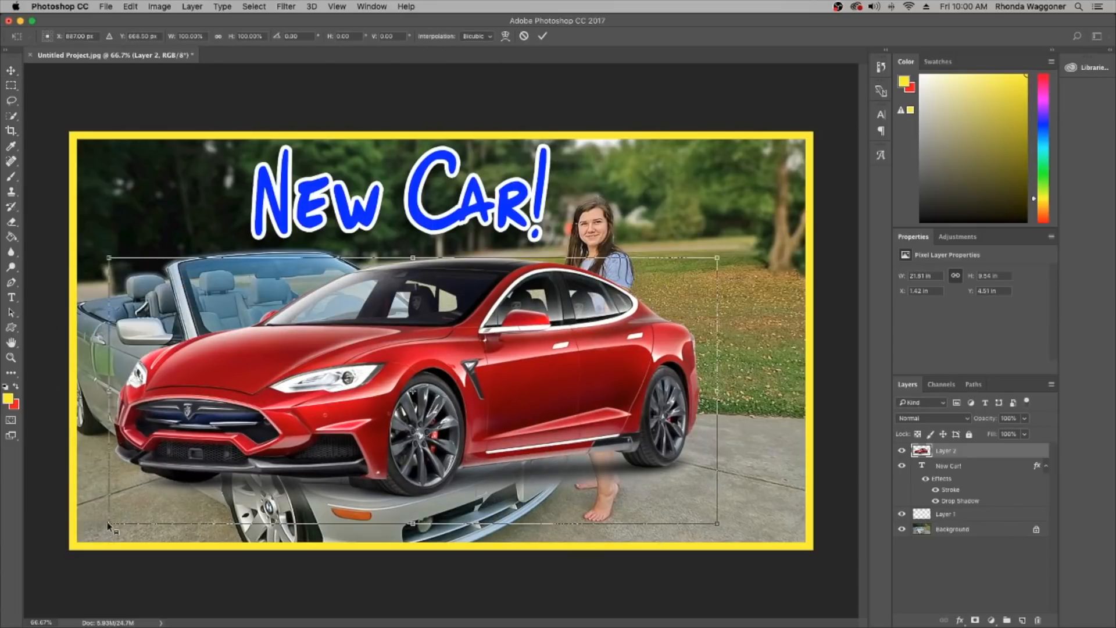
{"action": "left_click_drag", "start_coordinate": [109, 521], "coordinate": [686, 519]}
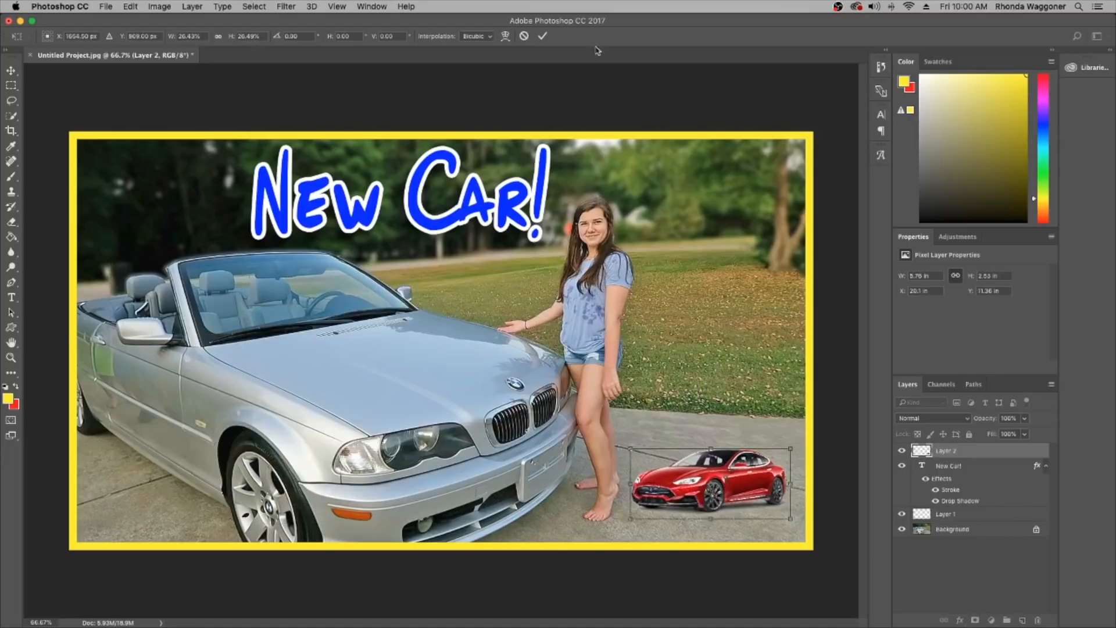
{"action": "left_click", "coordinate": [543, 36]}
Try a white Stroke layer style on the small red car, and undo both the stroke and the car's insertion
{"action": "left_click", "coordinate": [960, 620]}
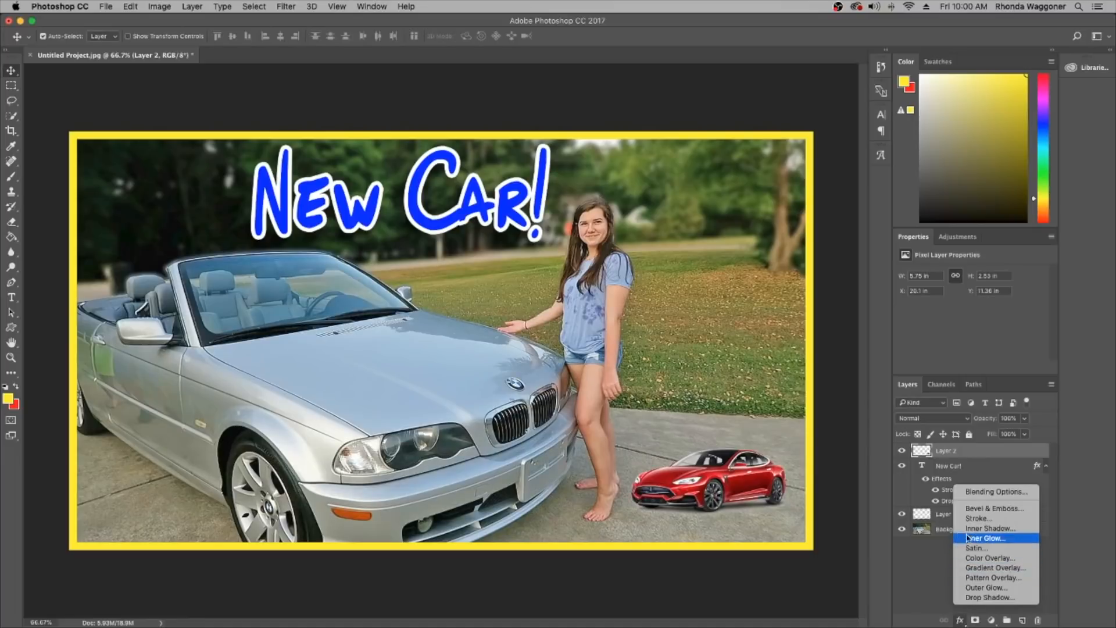
{"action": "left_click", "coordinate": [980, 518]}
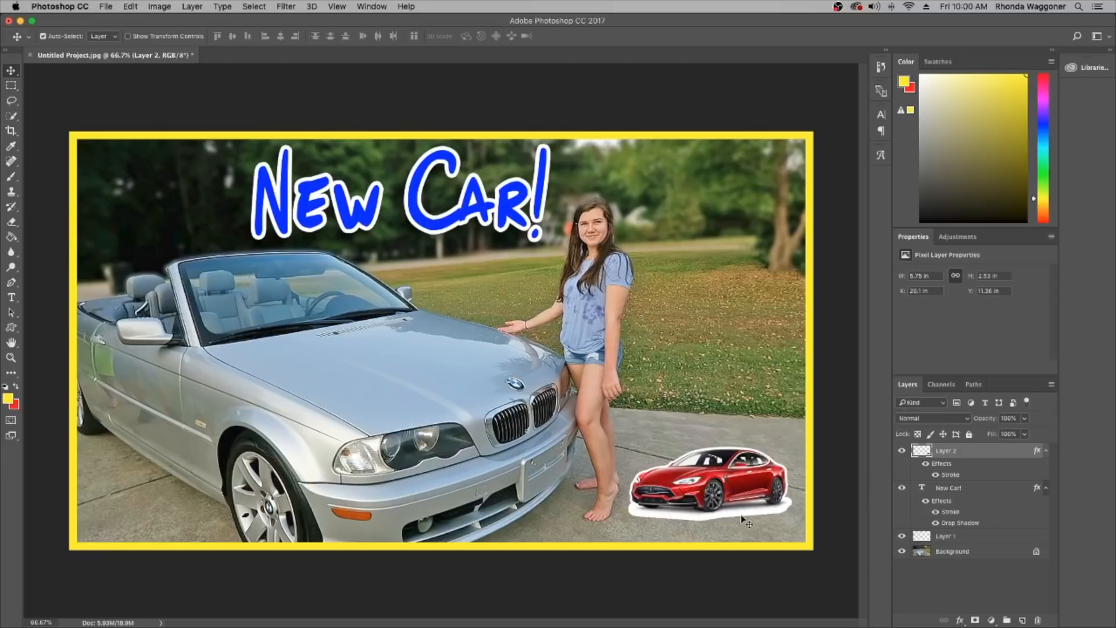
{"action": "key", "text": "super+z"}
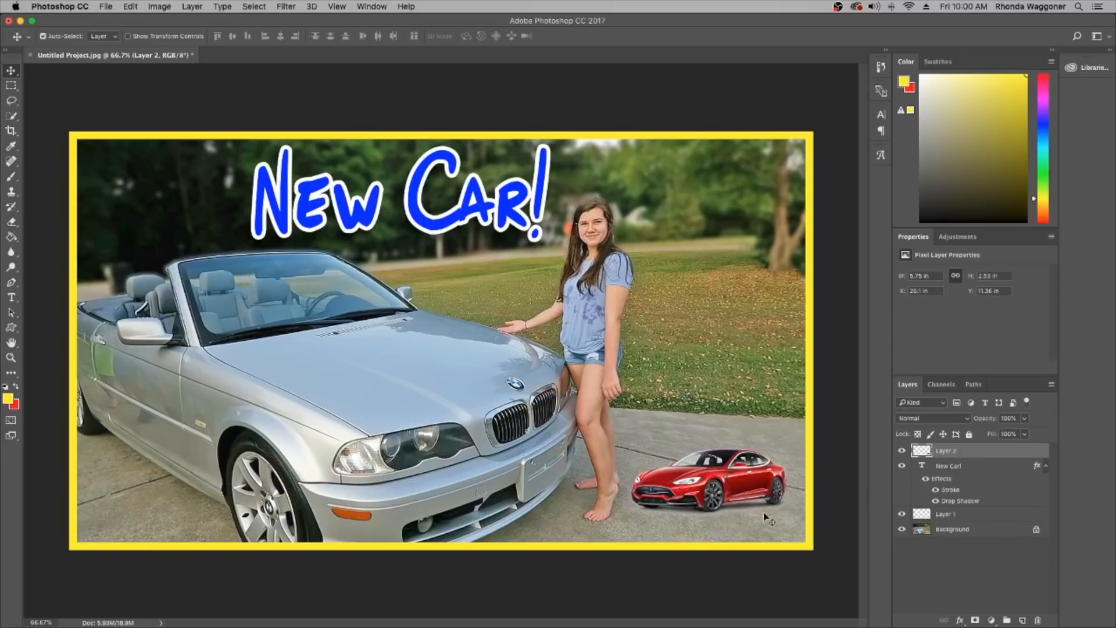
{"action": "key", "text": "super+z"}
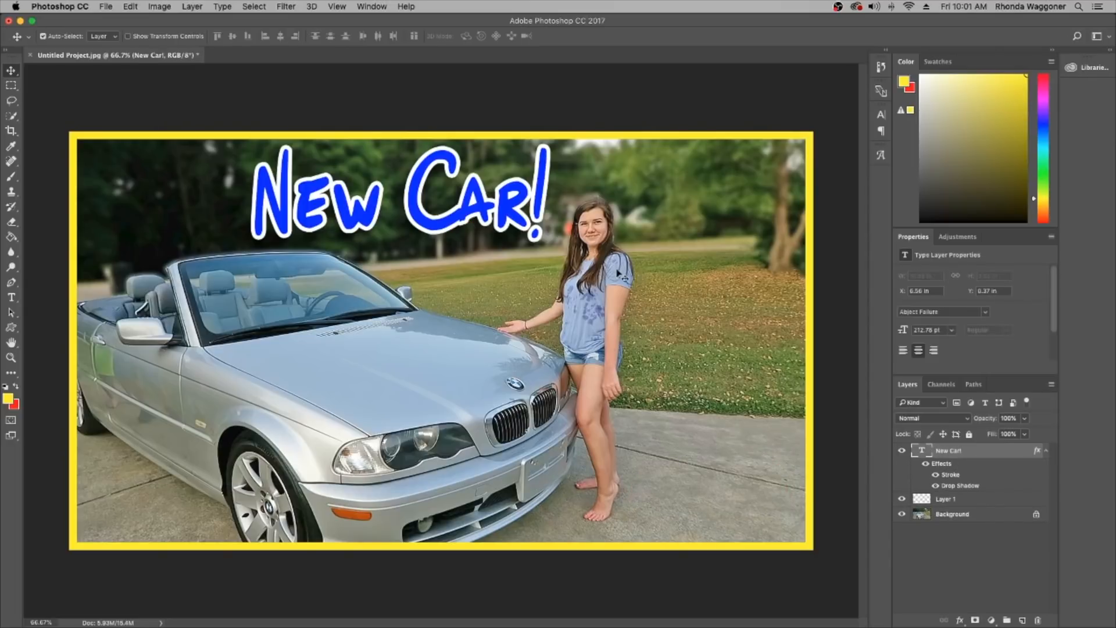
Choose JPEG as the Save As format for the finished image, and cancel without saving
{"action": "left_click", "coordinate": [104, 7]}
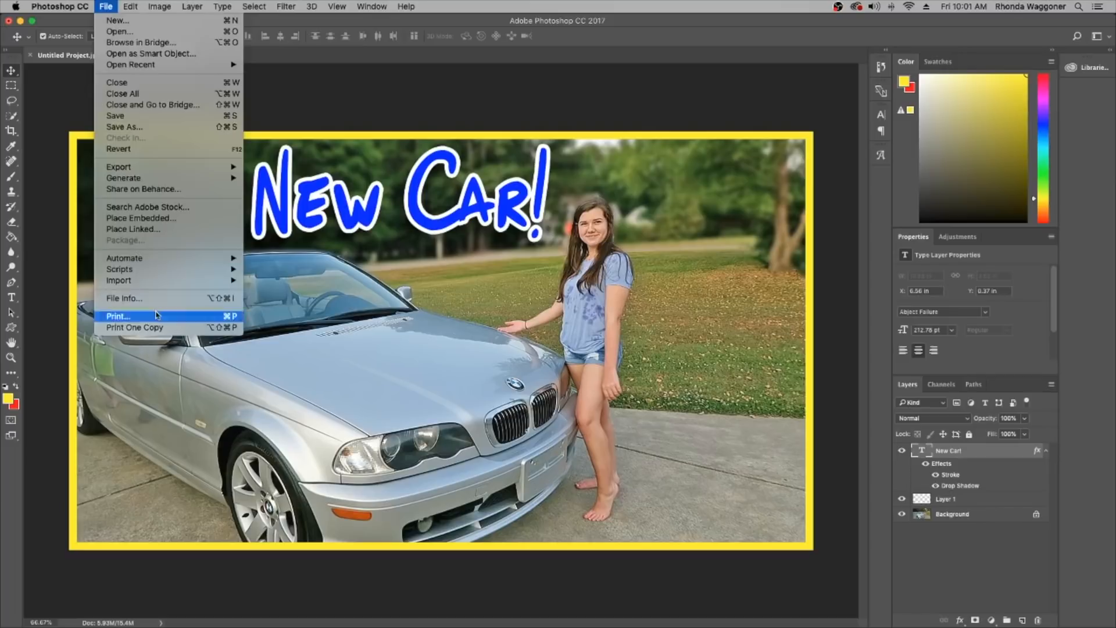
{"action": "left_click", "coordinate": [155, 128]}
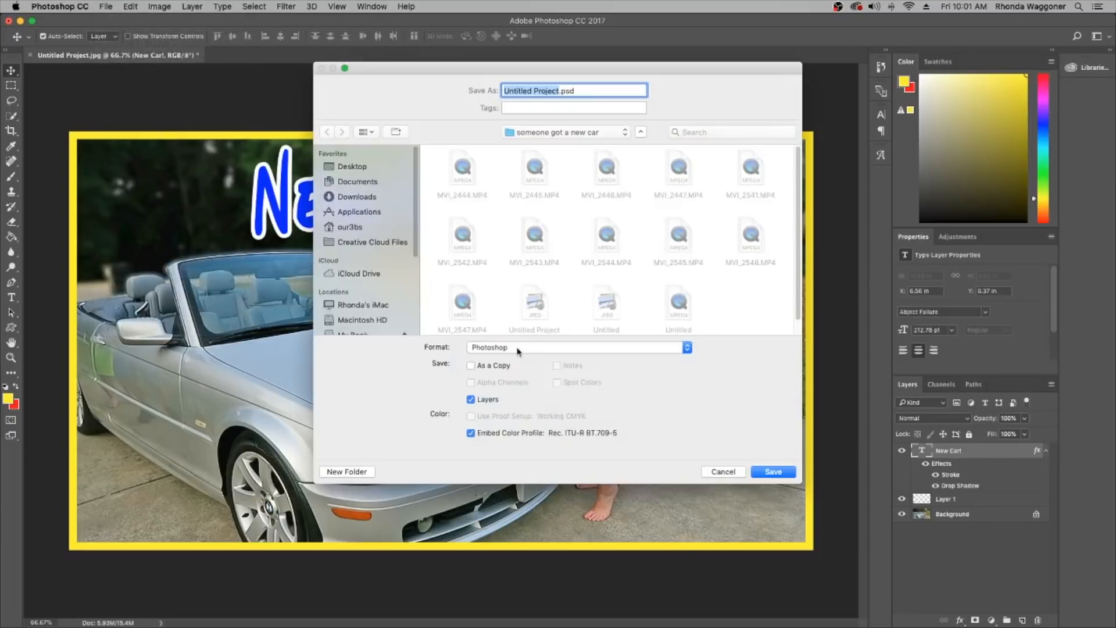
{"action": "left_click", "coordinate": [518, 348]}
{"action": "key", "text": "Return"}
{"action": "left_click", "coordinate": [731, 471]}
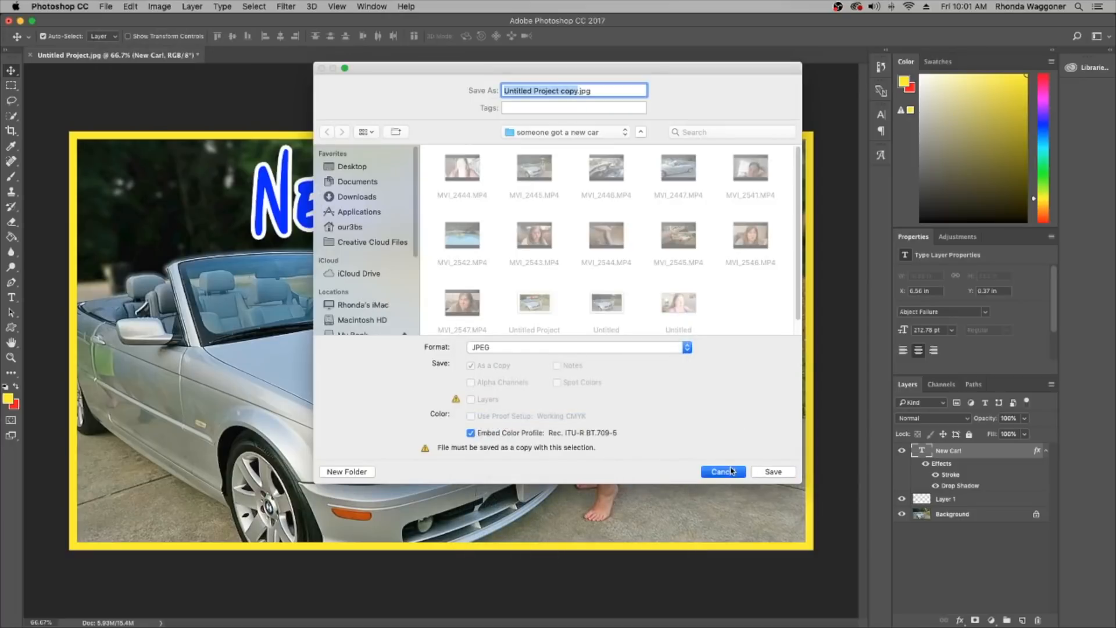